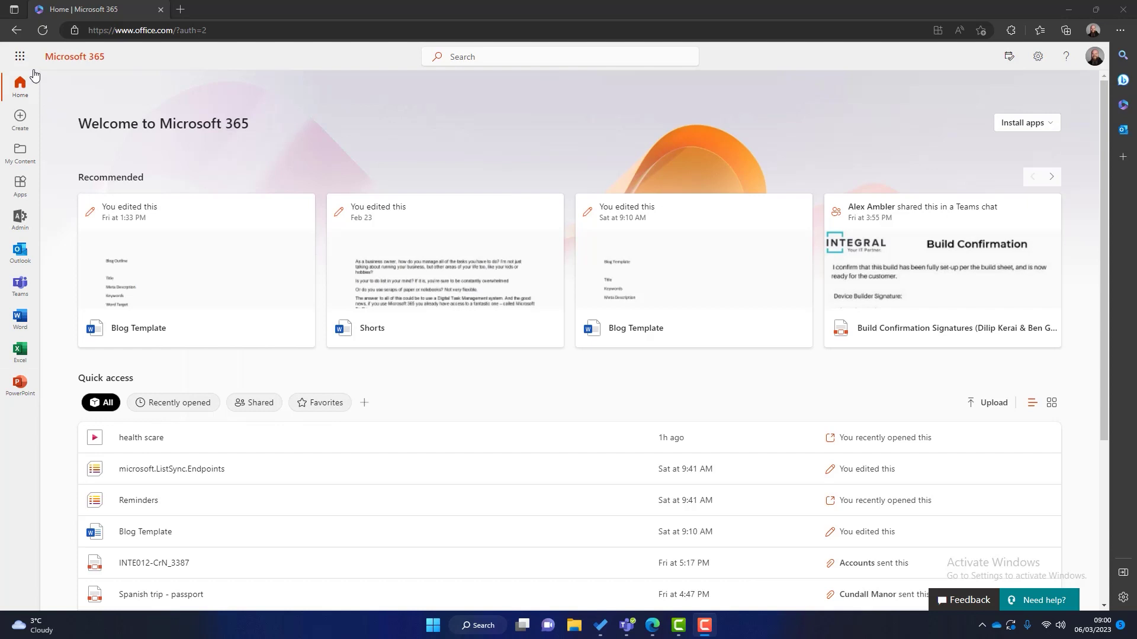
Step: Open the Microsoft 365 app launcher to reach Planner
left_click(19, 56)
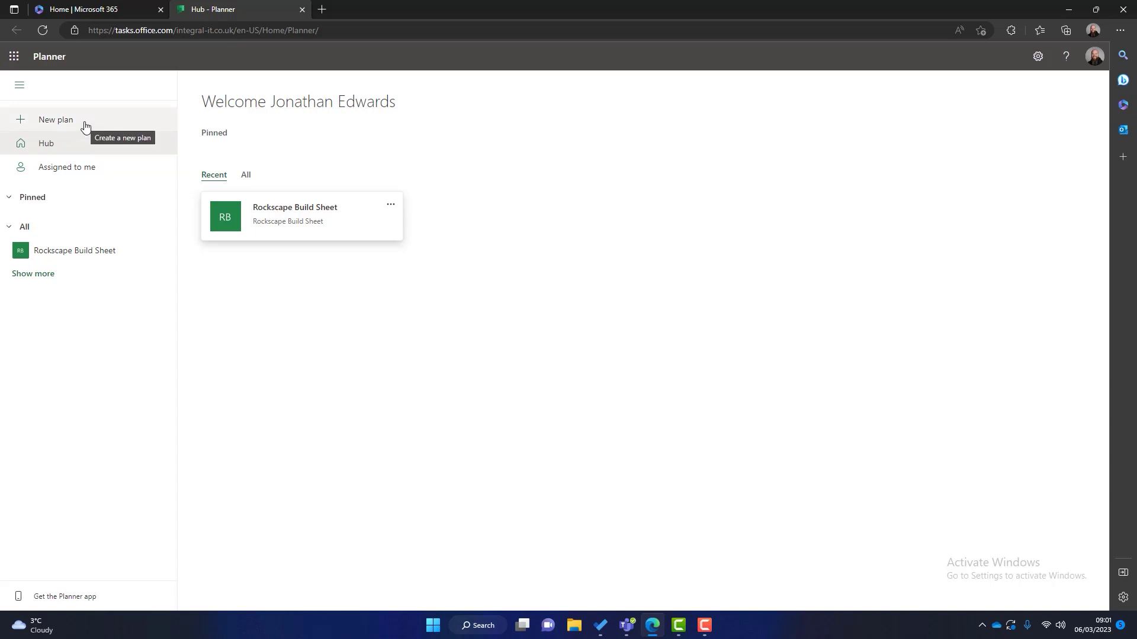
Step: Create a private blank plan titled 'Marketing Department'
left_click(85, 126)
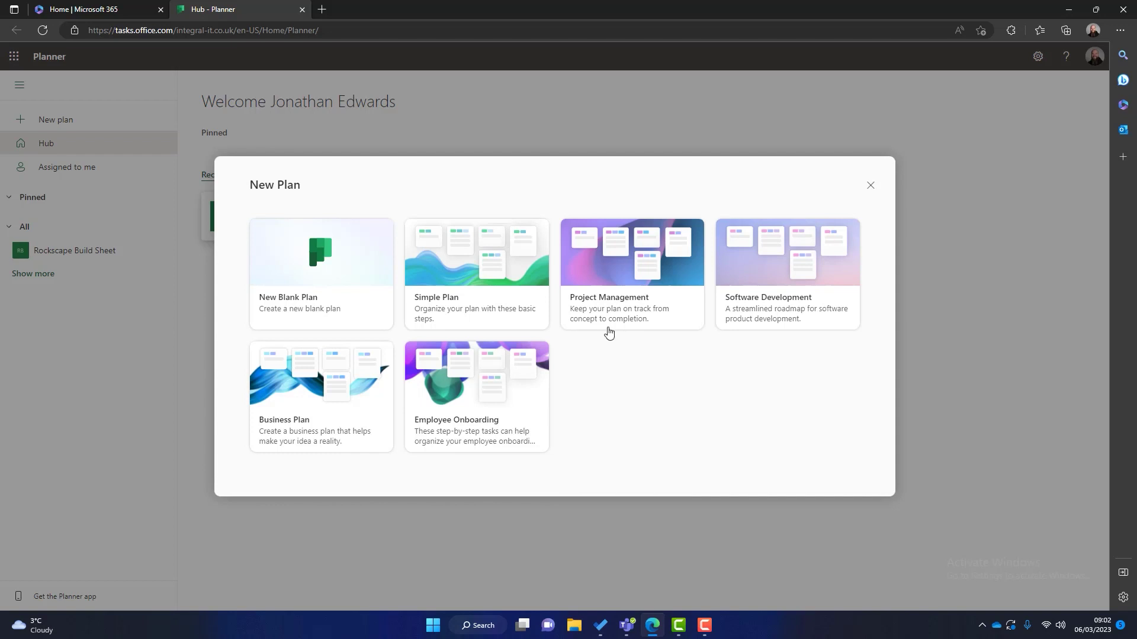
left_click(309, 261)
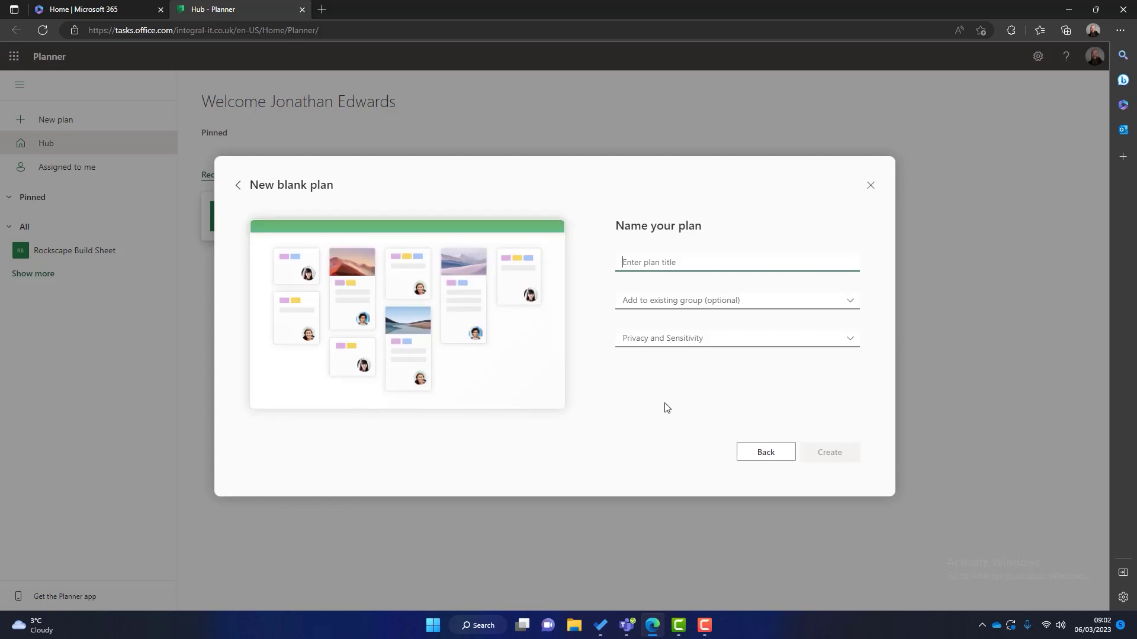
type("Mare")
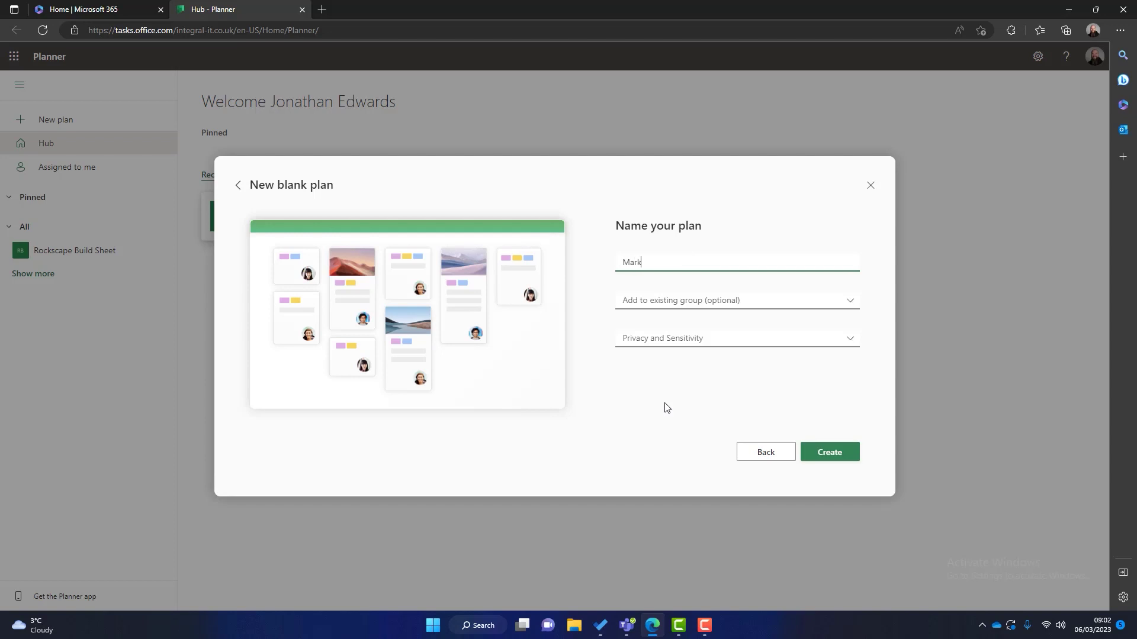
type("eting Department")
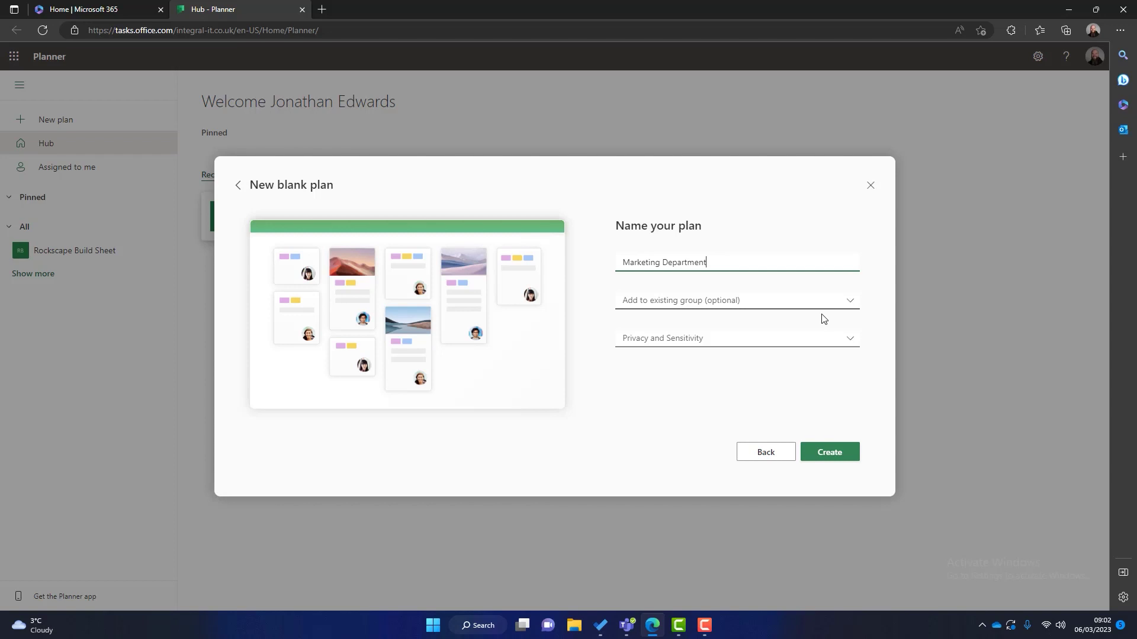
left_click(851, 340)
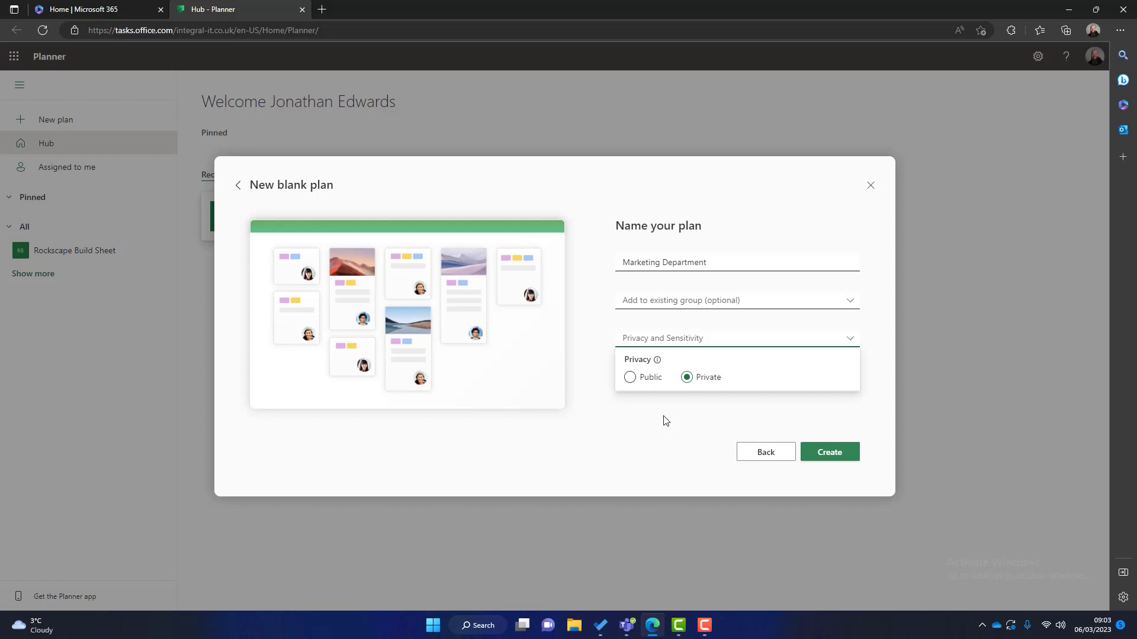
left_click(849, 459)
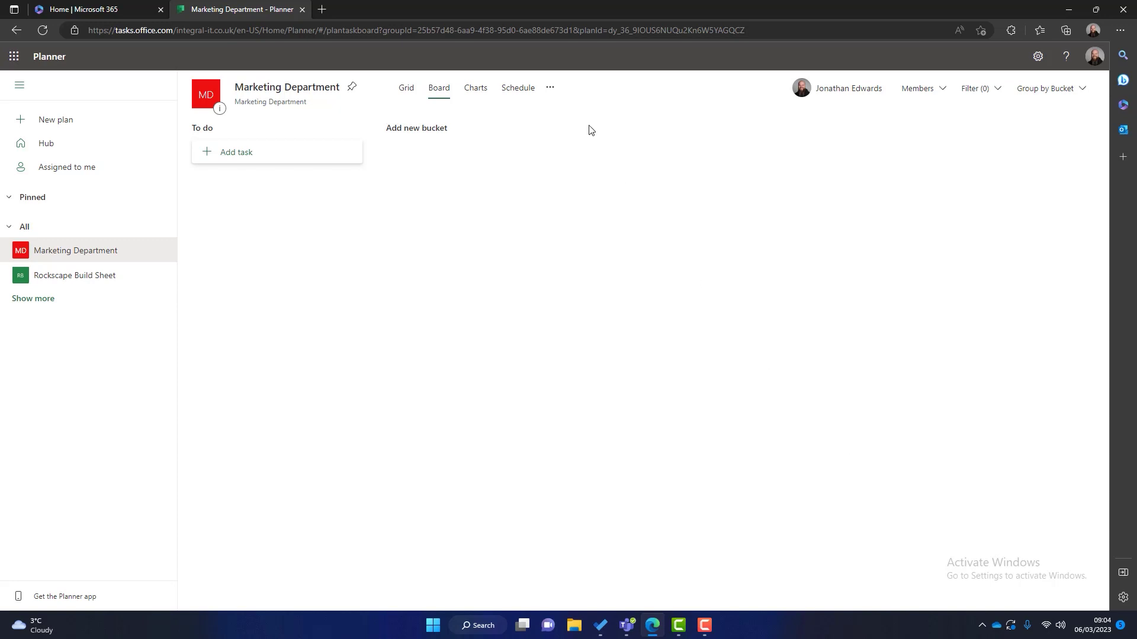
Step: In Plan settings, give the board the purple background and view the Group settings
left_click(550, 89)
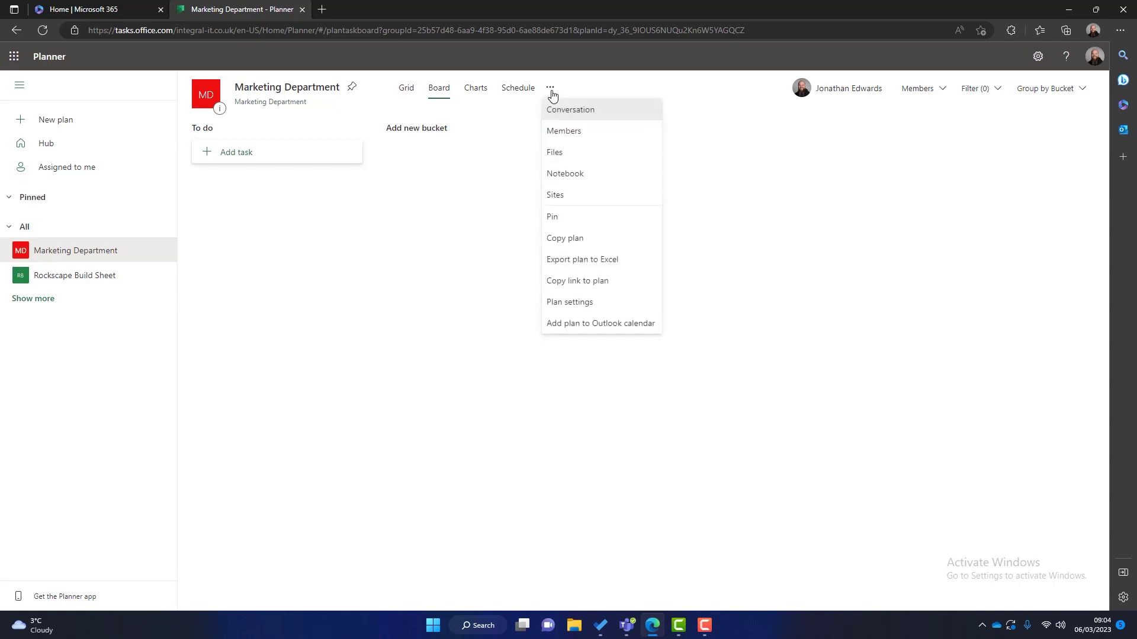
left_click(583, 305)
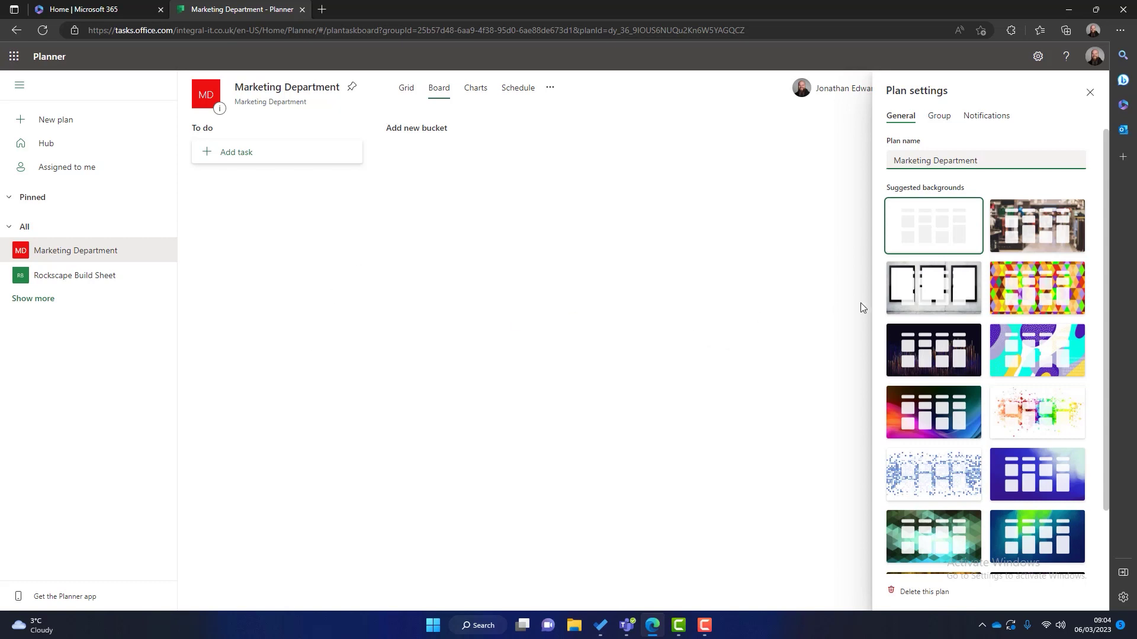
scroll(1001, 310, "down", 2)
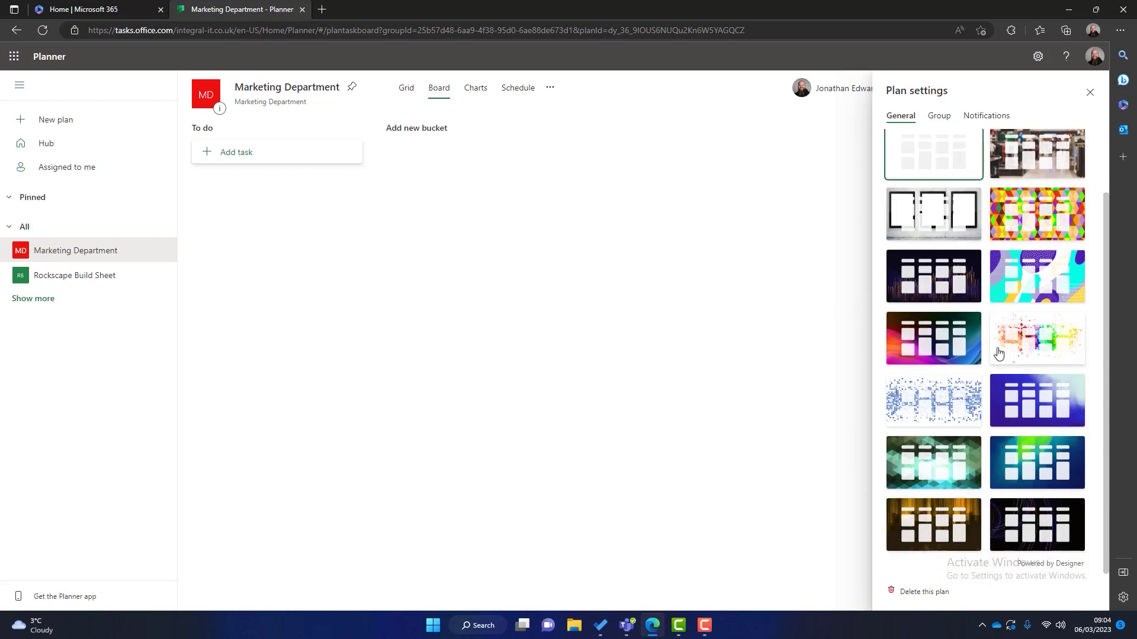
scroll(1000, 355, "up", 2)
left_click(950, 289)
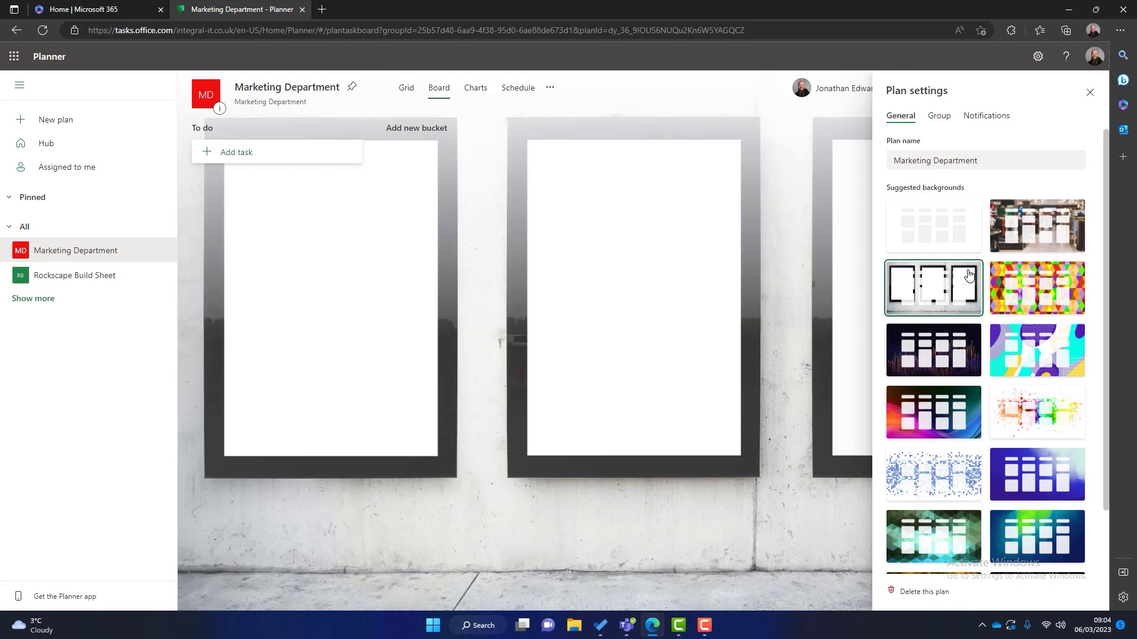
left_click(1045, 482)
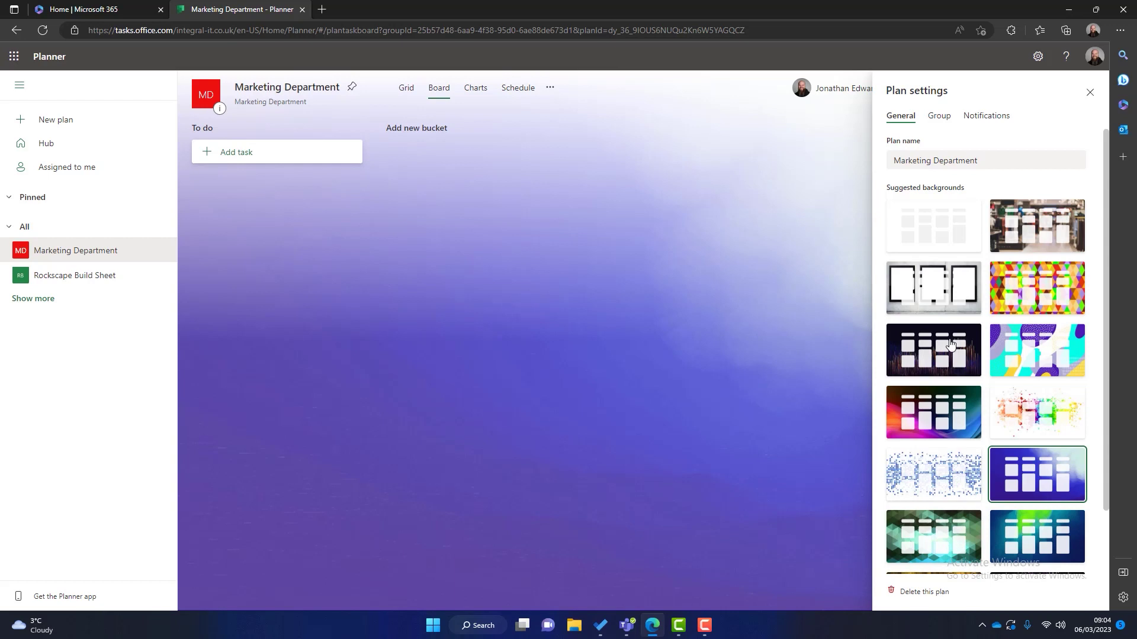
left_click(942, 117)
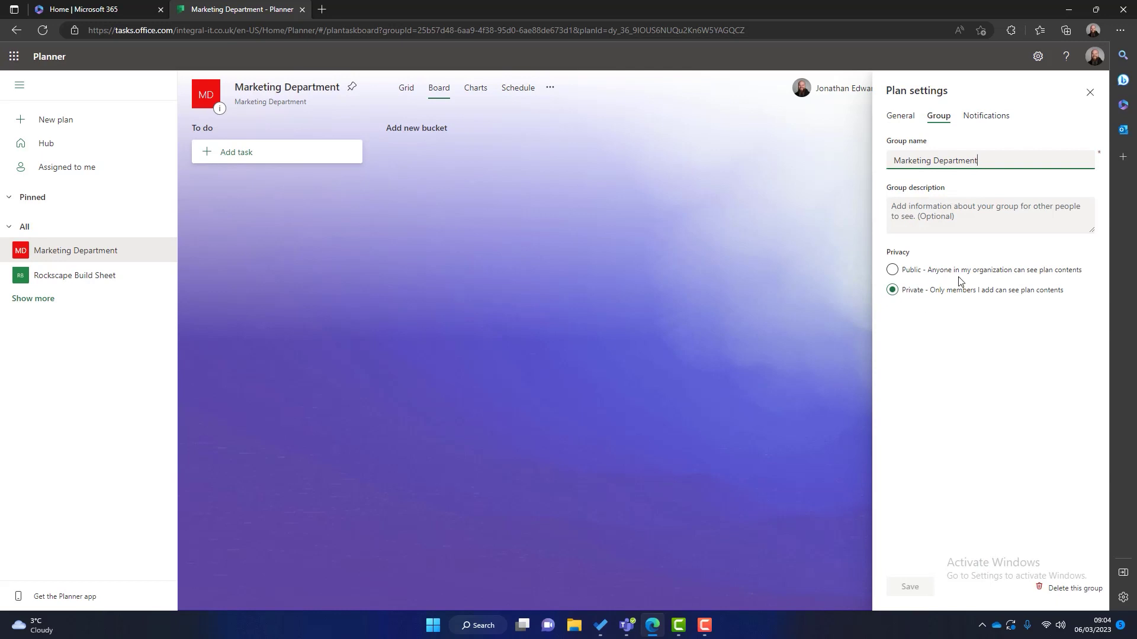
Step: Turn off group emails when a task is assigned or completed, then close plan settings
left_click(976, 118)
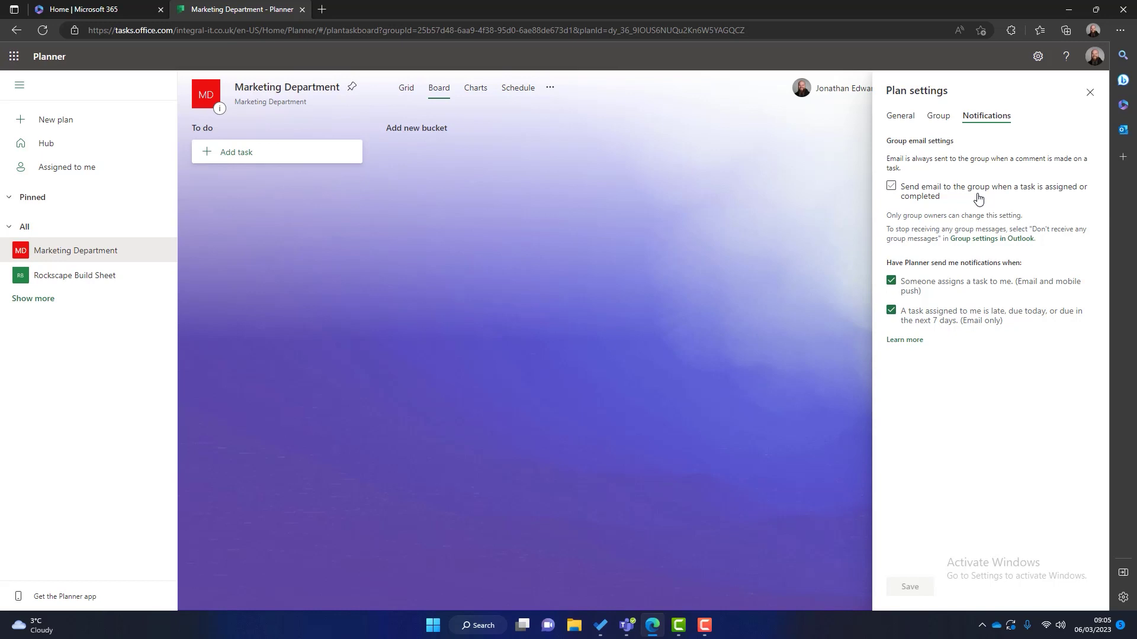
left_click(978, 198)
left_click(1090, 95)
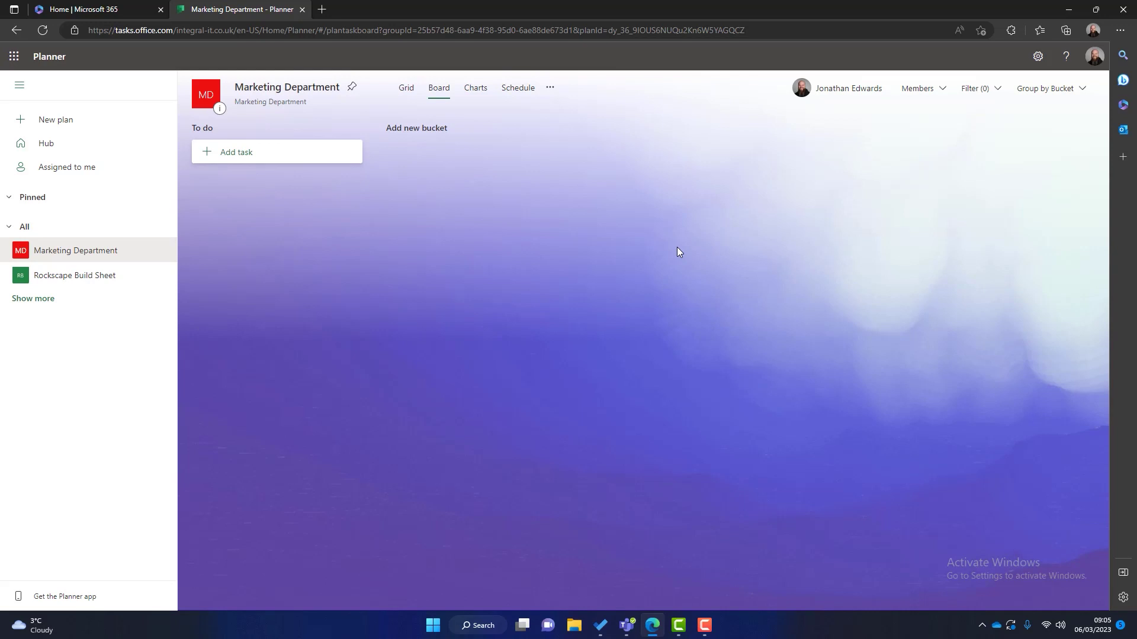
Step: Search for and add three colleagues as plan members
left_click(943, 93)
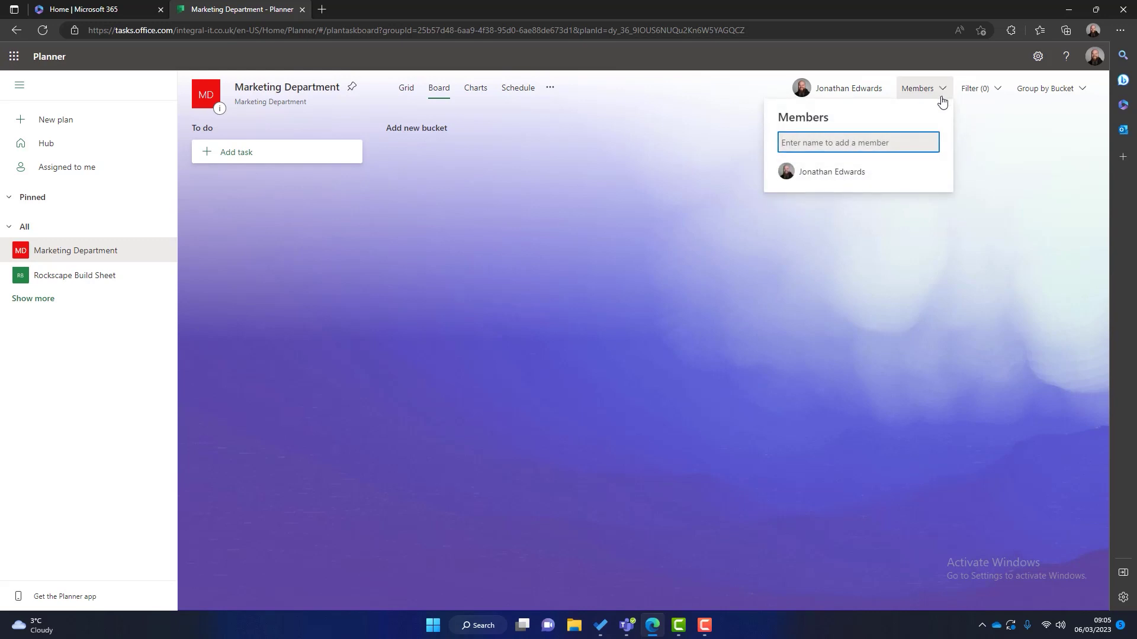
type("iai")
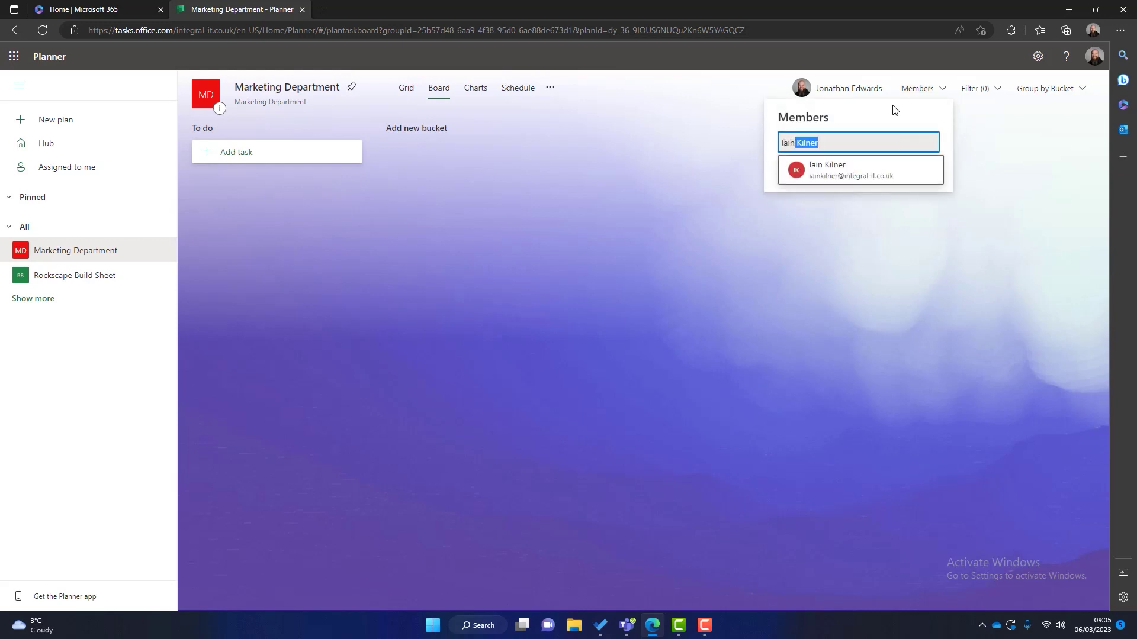
left_click(860, 174)
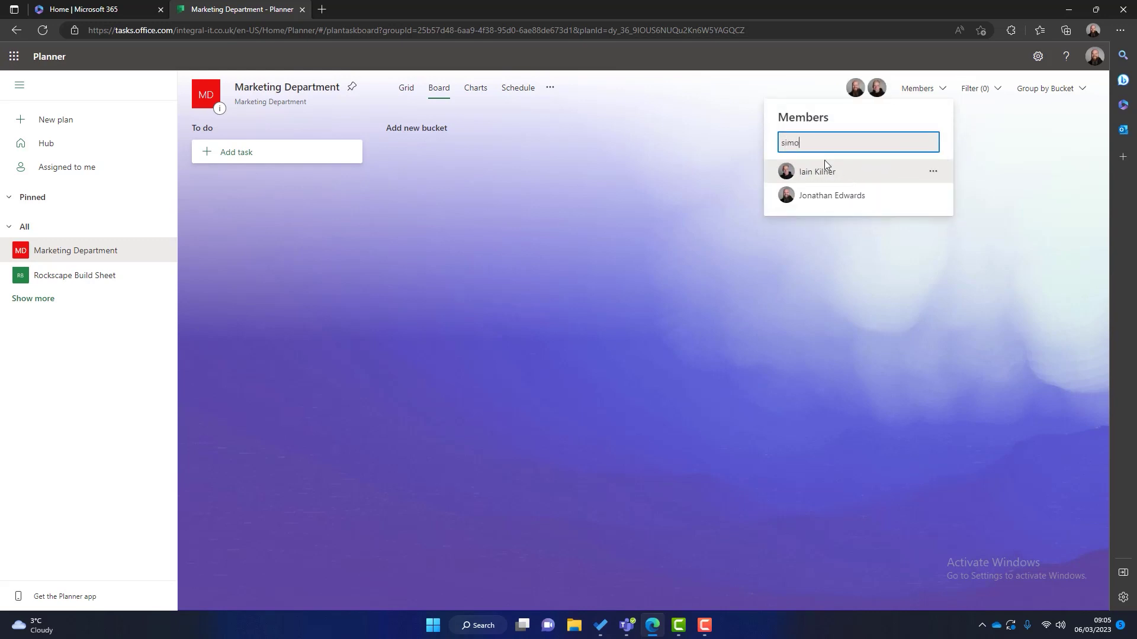
left_click(823, 167)
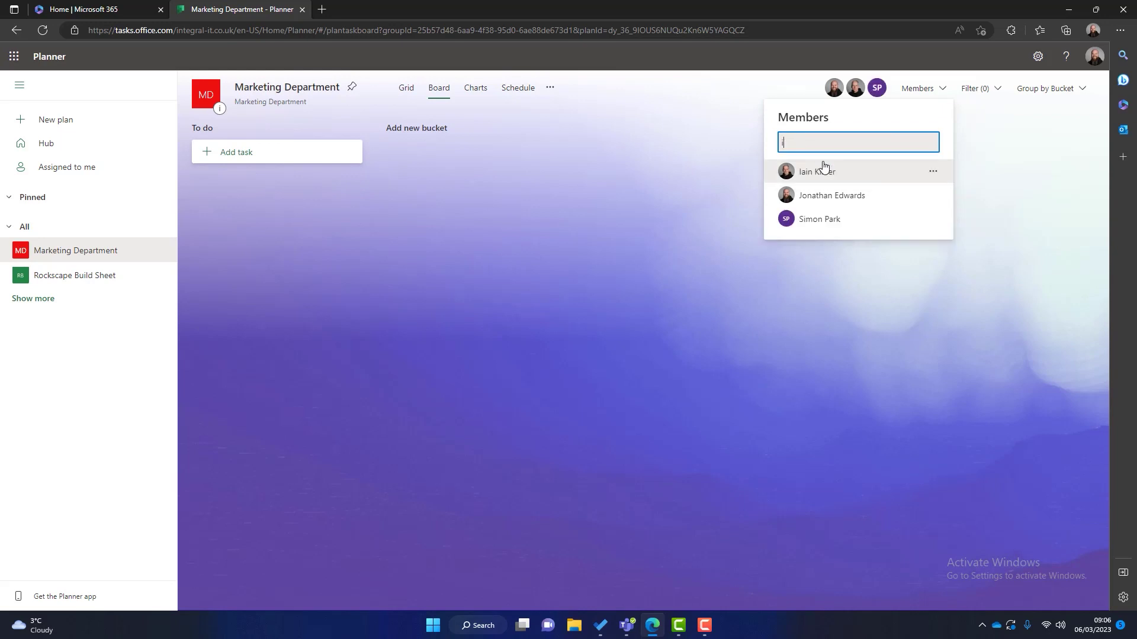
left_click(828, 166)
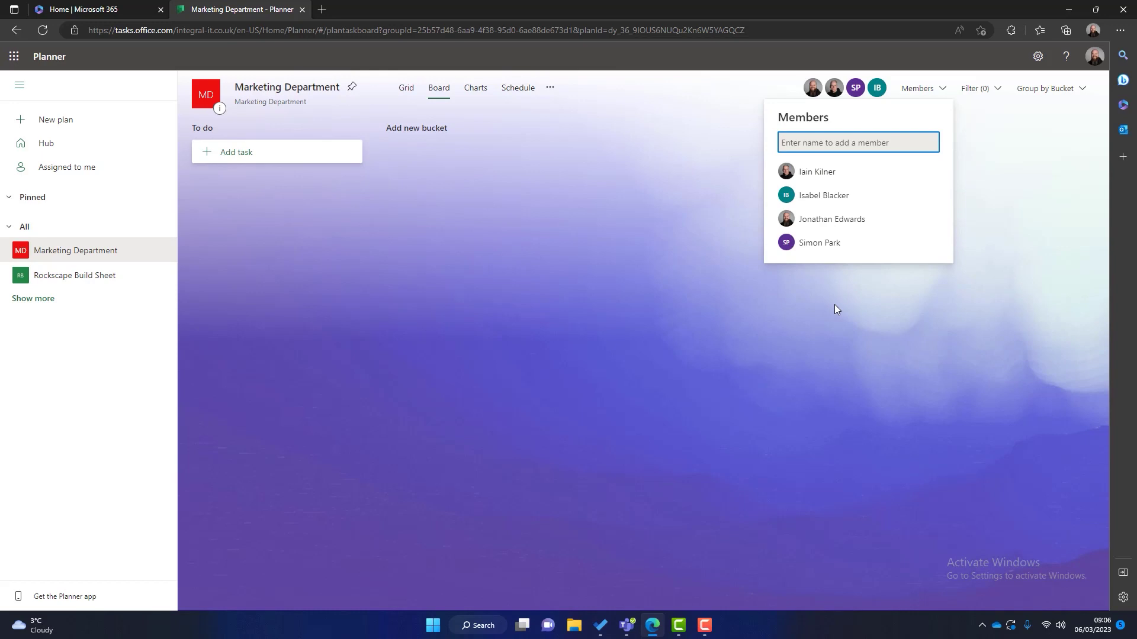
left_click(959, 101)
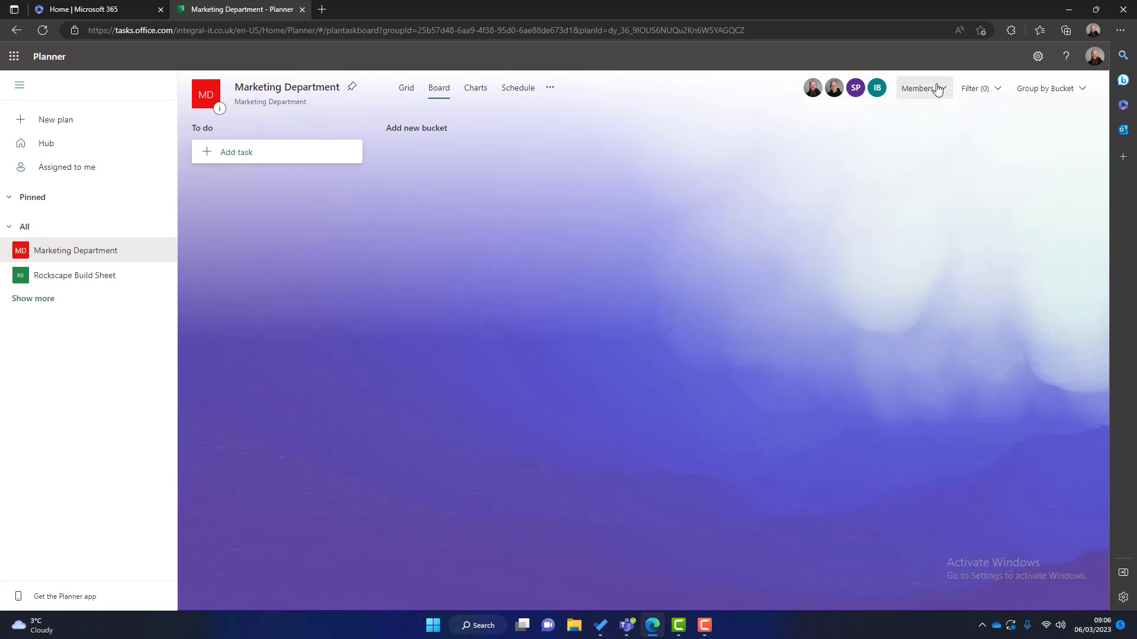
Step: Check the member list's remove option, then close it leaving all members in place
left_click(936, 88)
left_click(934, 171)
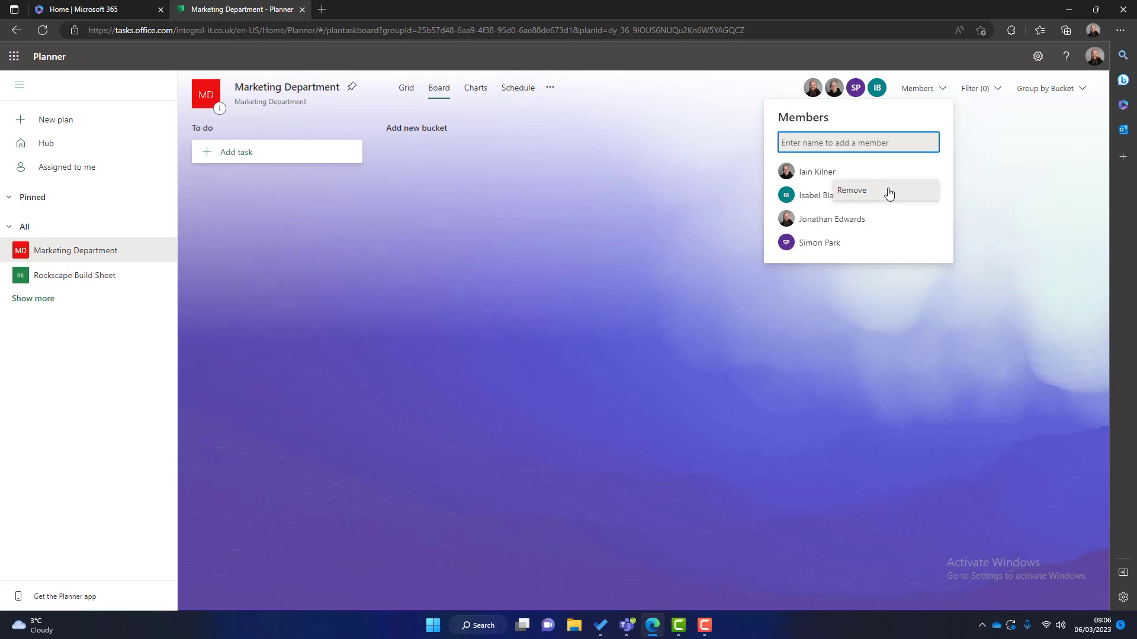
left_click(518, 254)
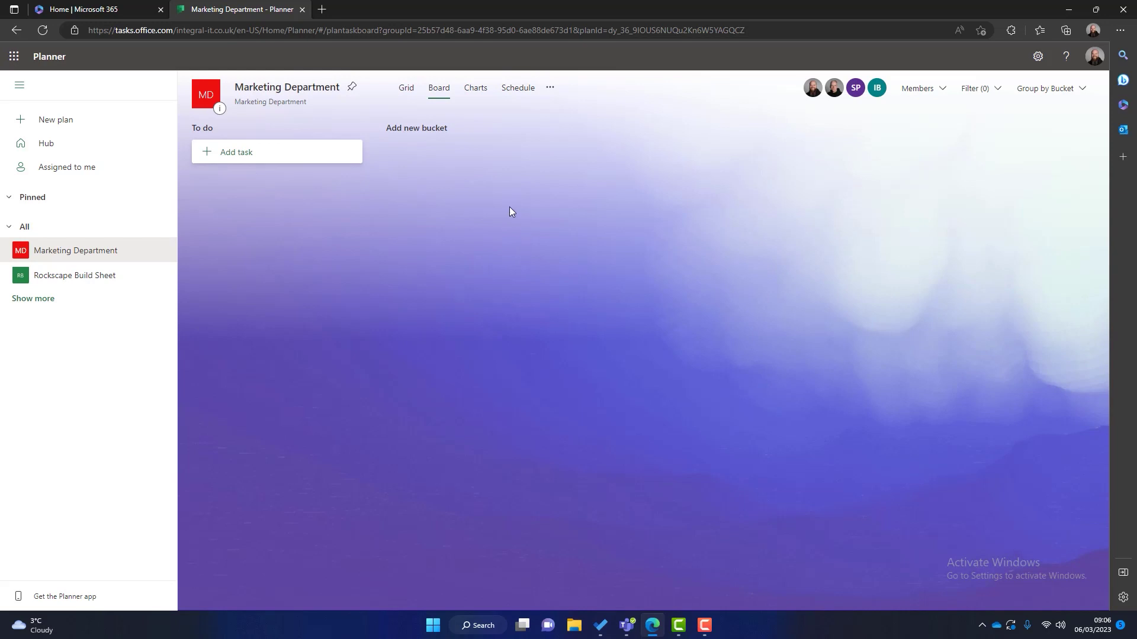
Step: Open the plan's SharePoint site and dismiss the site design prompt
left_click(550, 88)
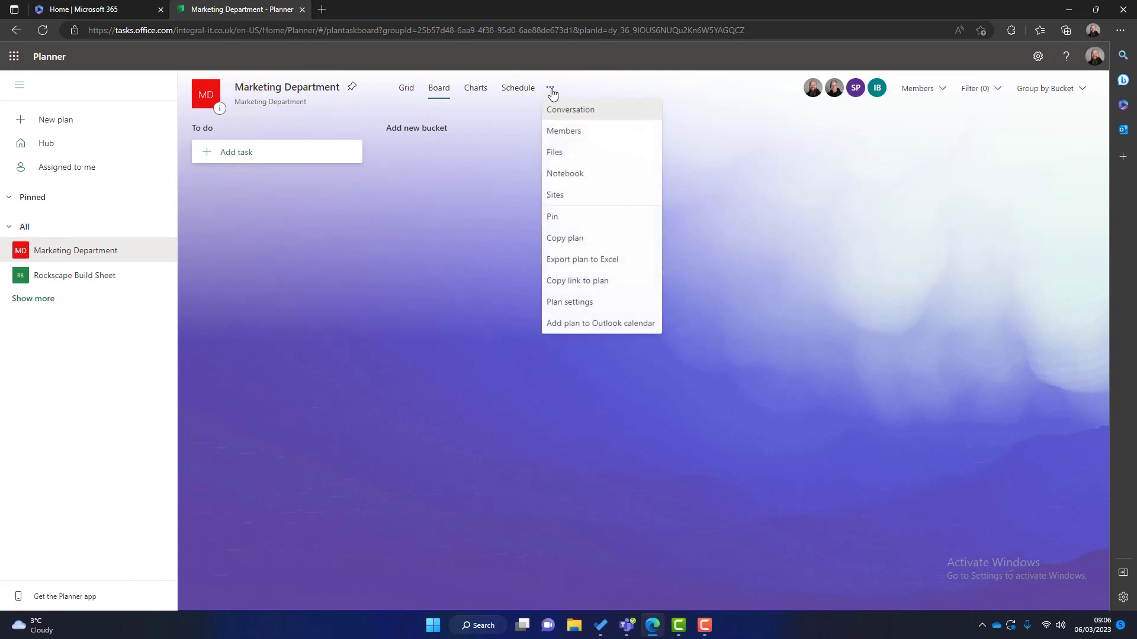
left_click(564, 199)
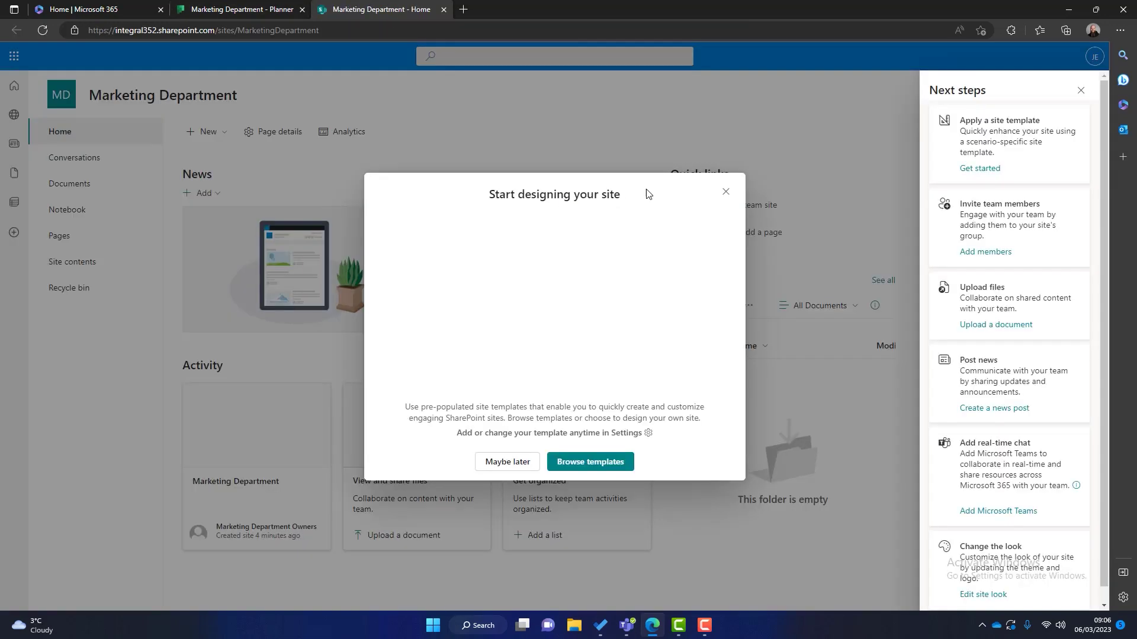
left_click(727, 193)
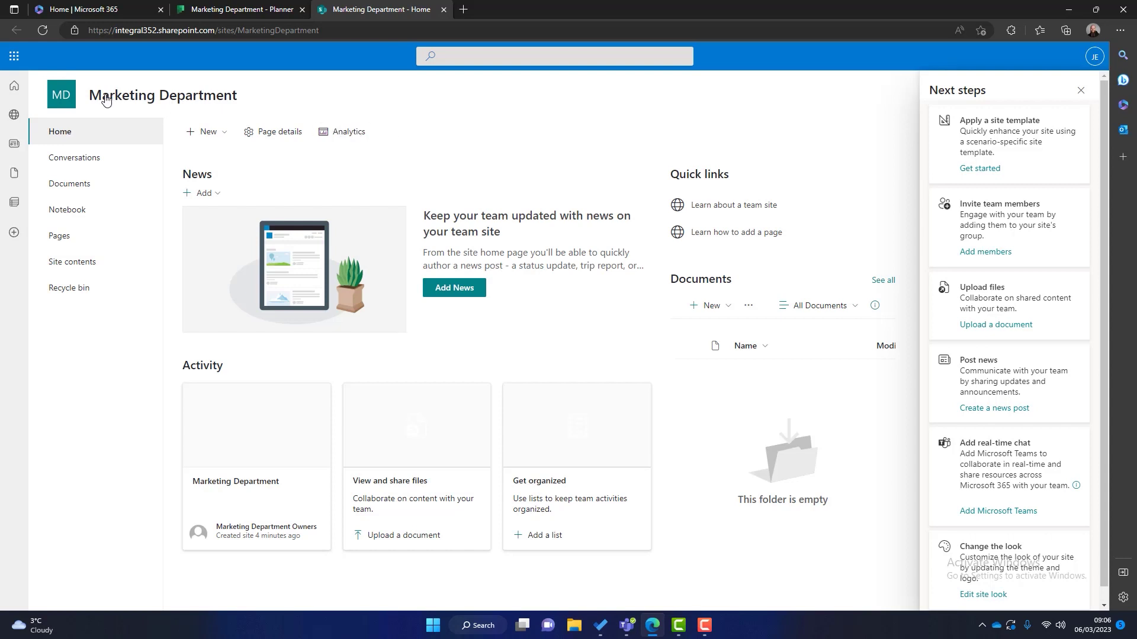
left_click(184, 9)
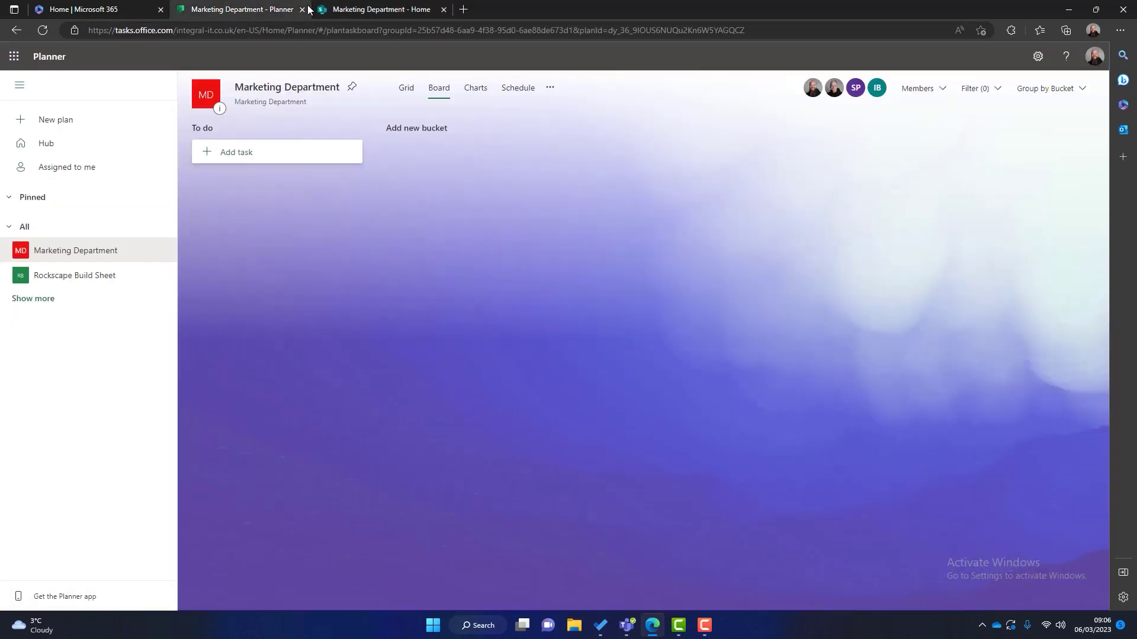
left_click(355, 8)
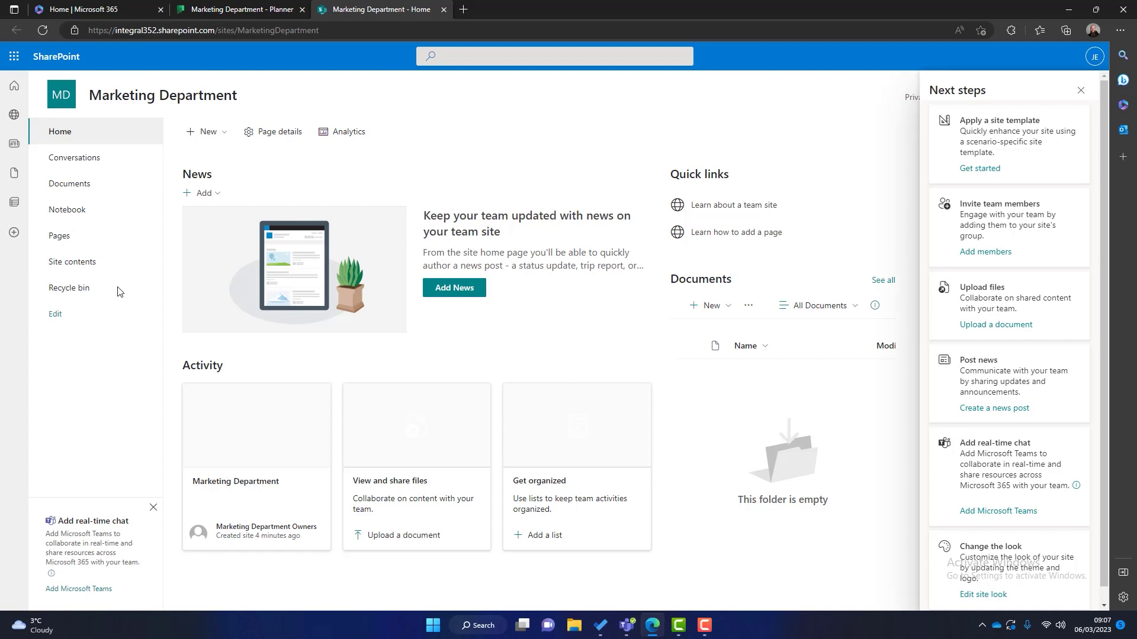
left_click(214, 8)
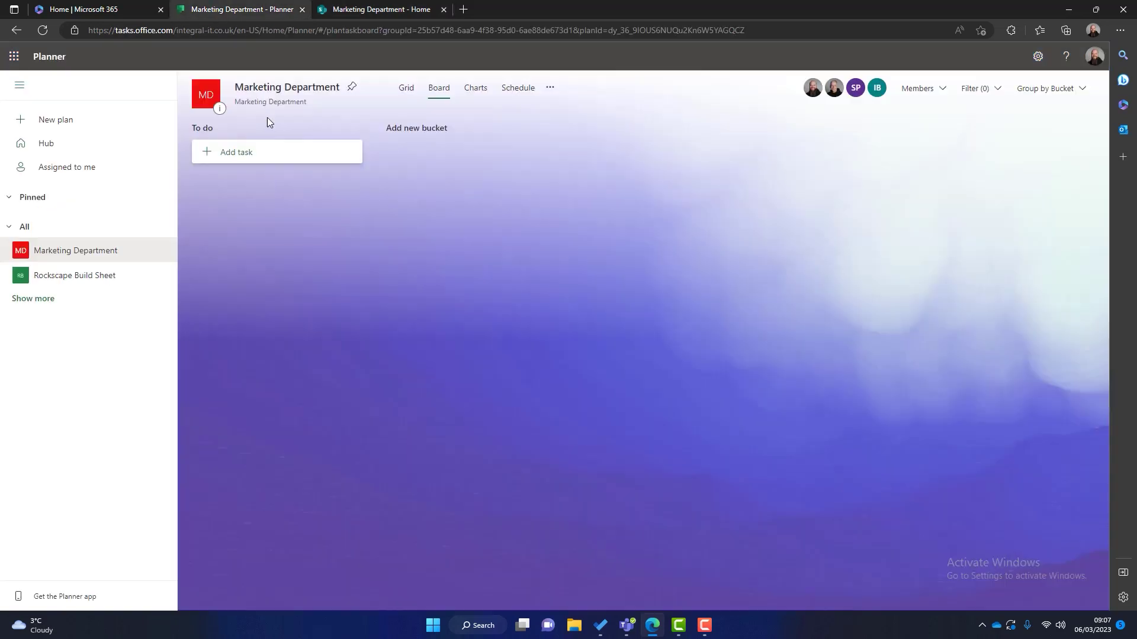
Step: Open the plan's shared files to show the empty Documents library
left_click(550, 88)
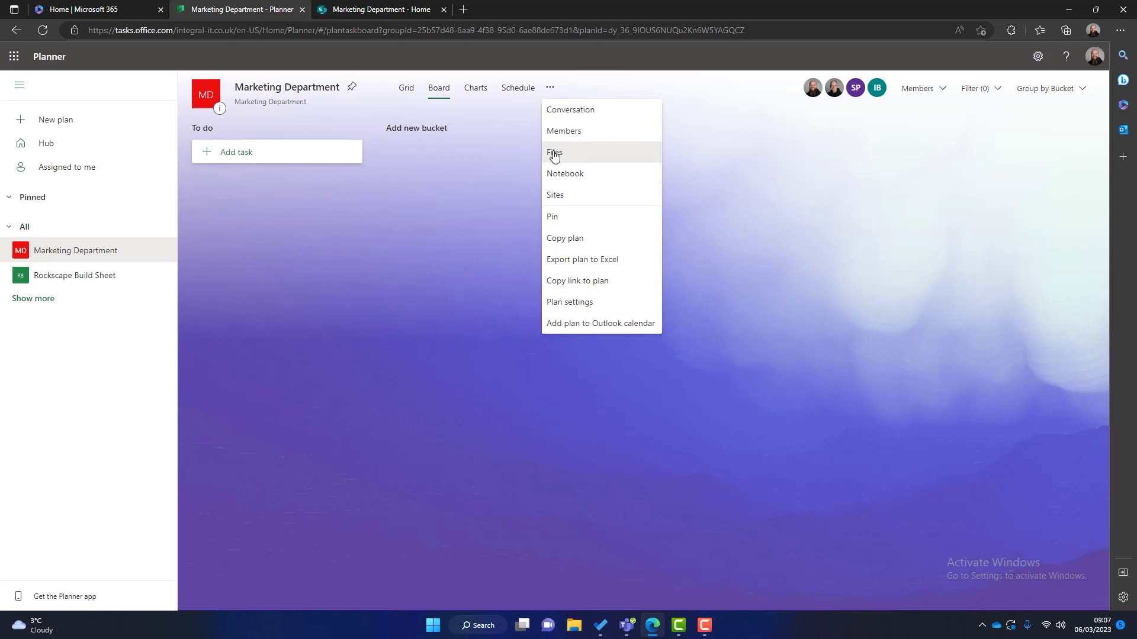
left_click(554, 154)
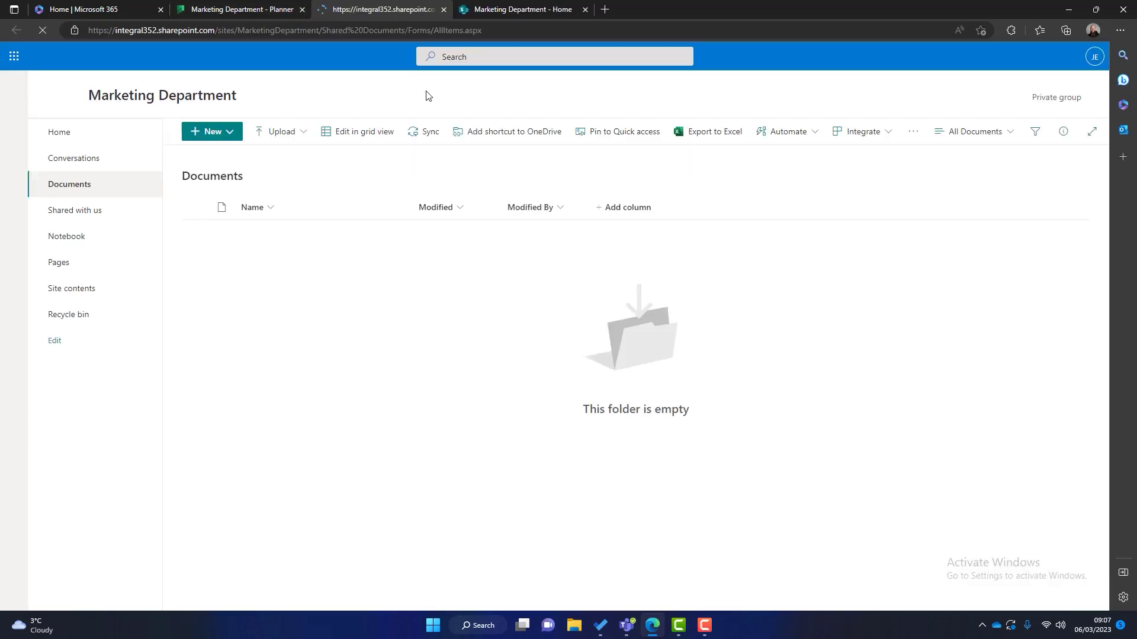
left_click(548, 8)
left_click(384, 9)
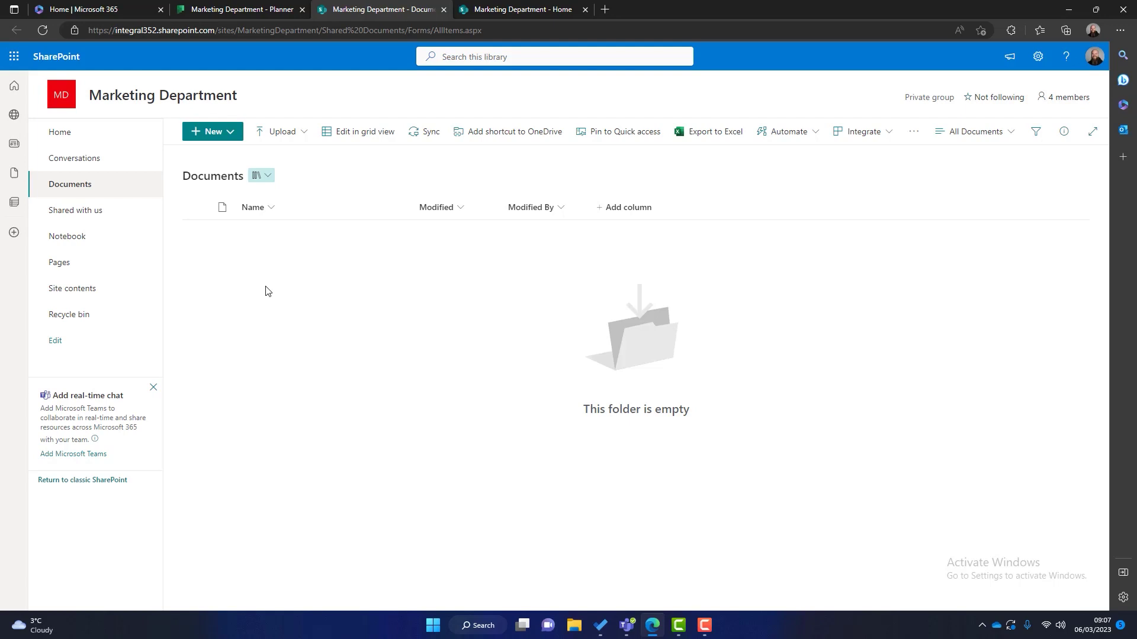
Step: Create a new Word document named 'Blog Template' containing the line 'Blog template'
left_click(226, 132)
left_click(214, 177)
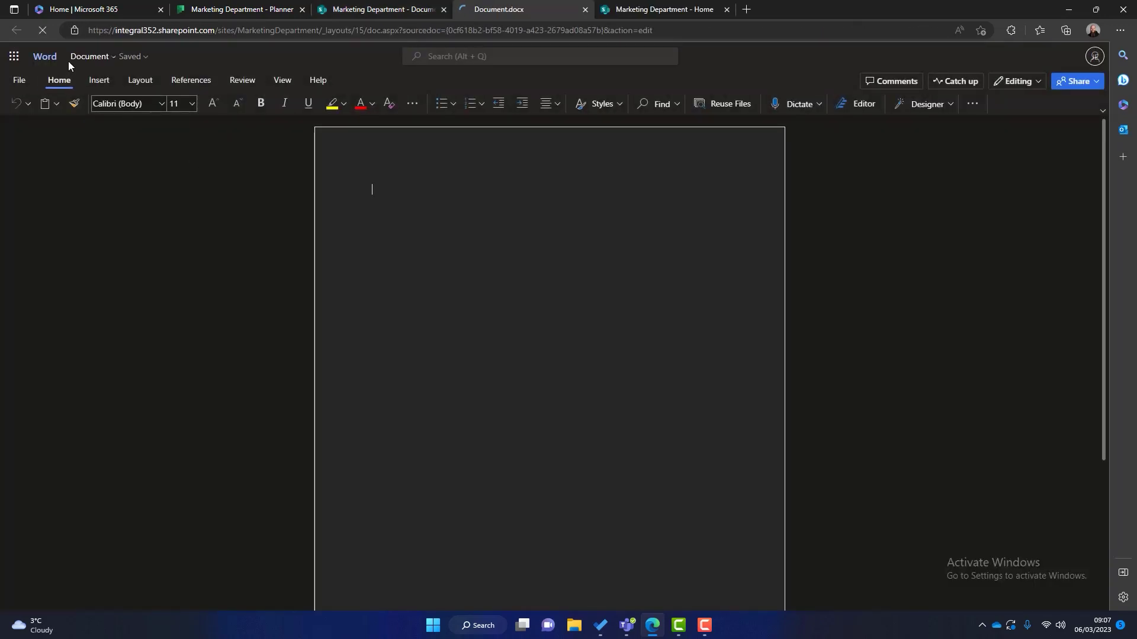
left_click(104, 56)
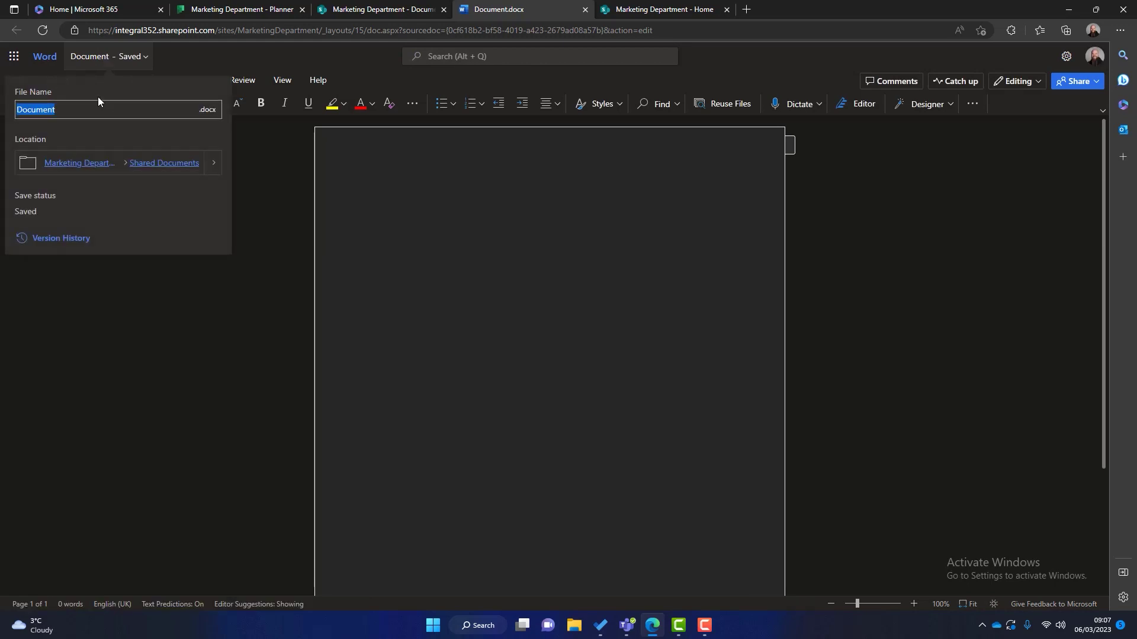
type("Blog Template")
left_click(382, 205)
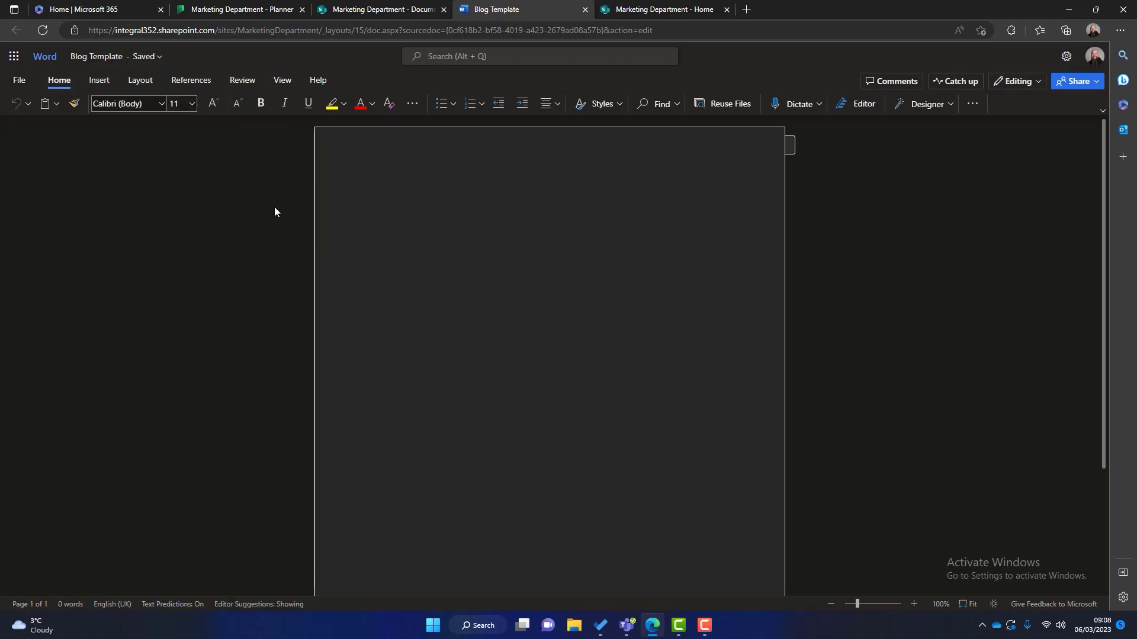
type("Blog template")
Step: Close the Word, site home and Documents tabs, then view the plan's March 2023 Schedule
left_click(585, 10)
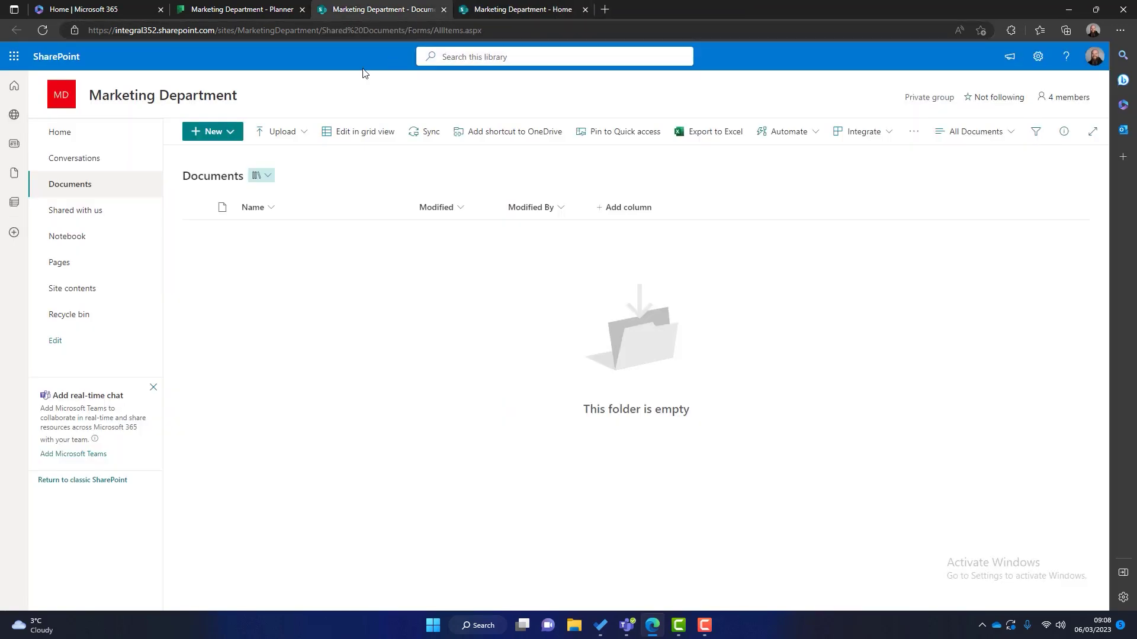
left_click(585, 9)
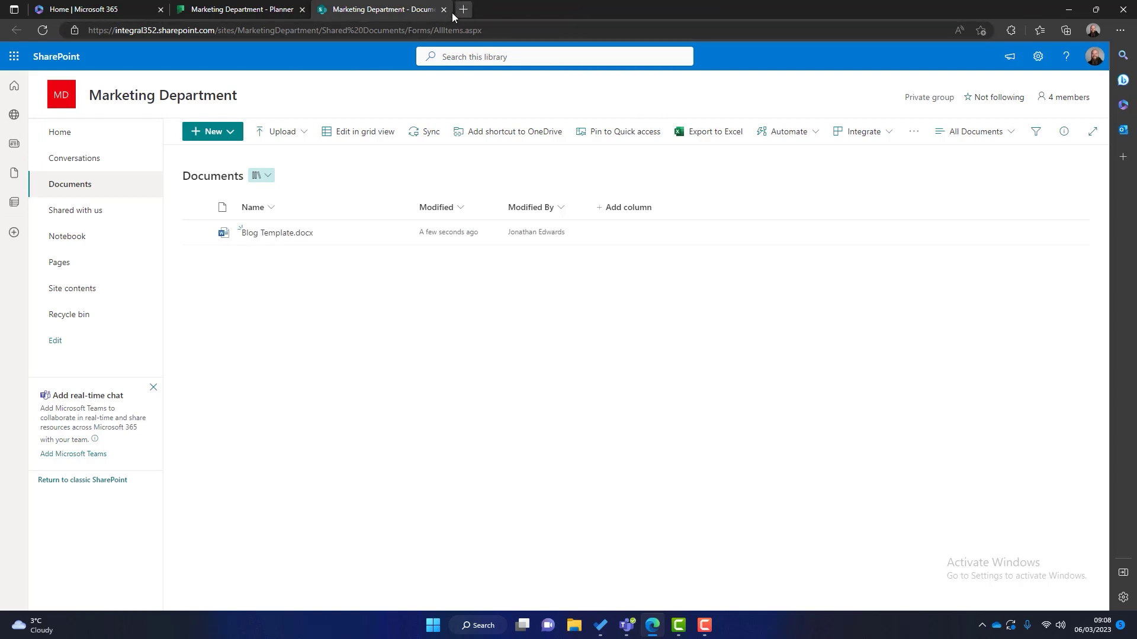
left_click(443, 9)
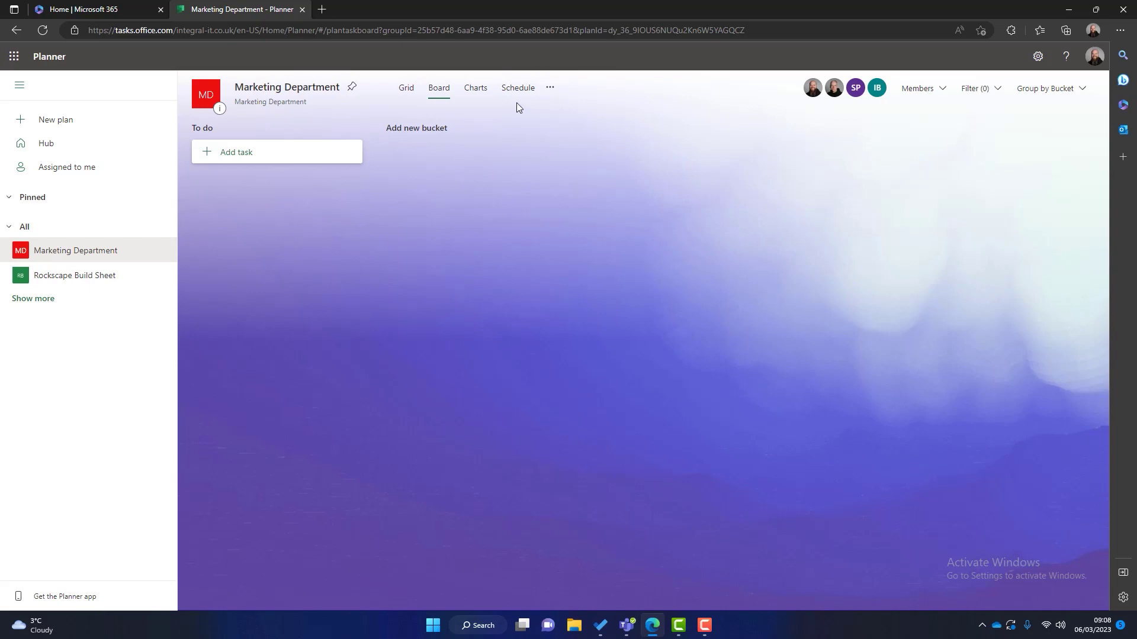
left_click(530, 90)
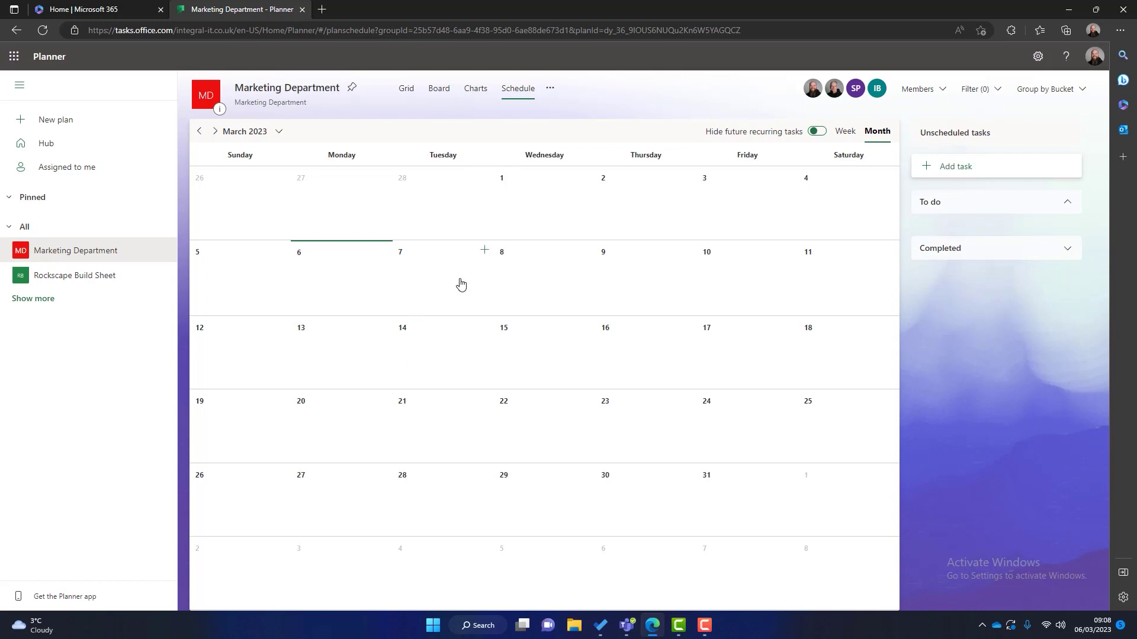
Step: Open the plan's more-options menu beside the Schedule tab
left_click(550, 90)
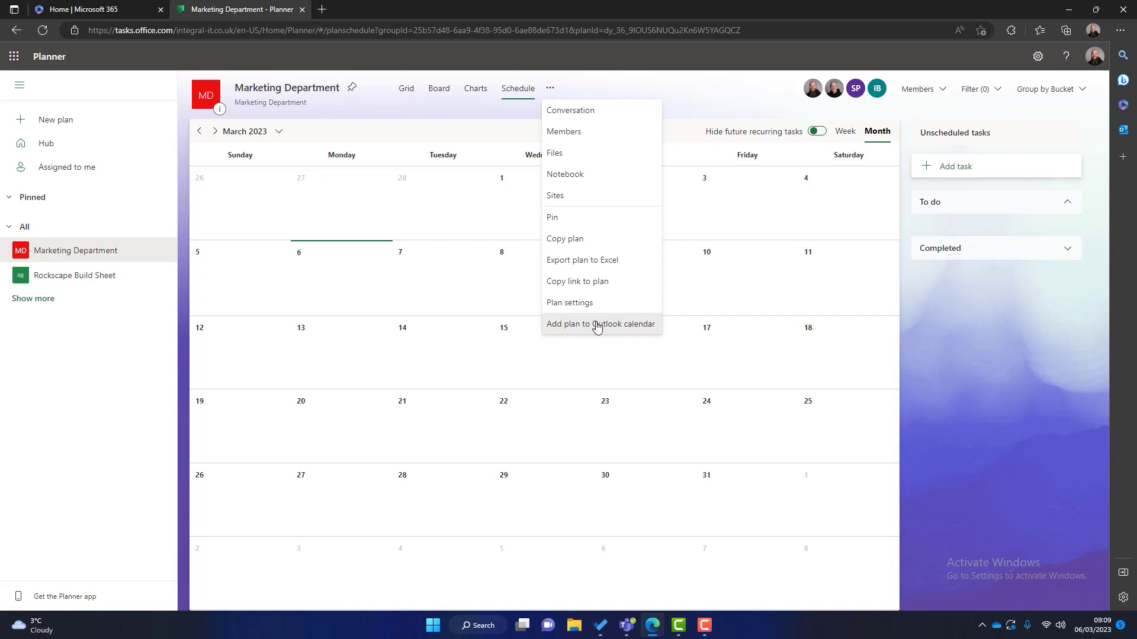
Step: Return to Board view and rename the To do bucket to YouTube
left_click(443, 92)
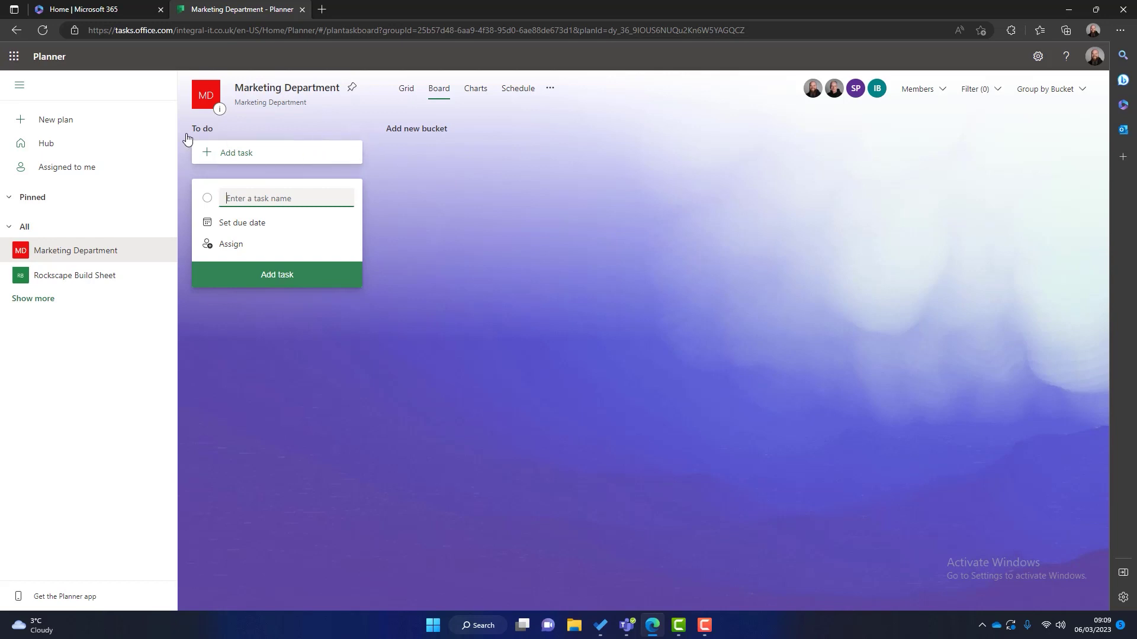
left_click(226, 130)
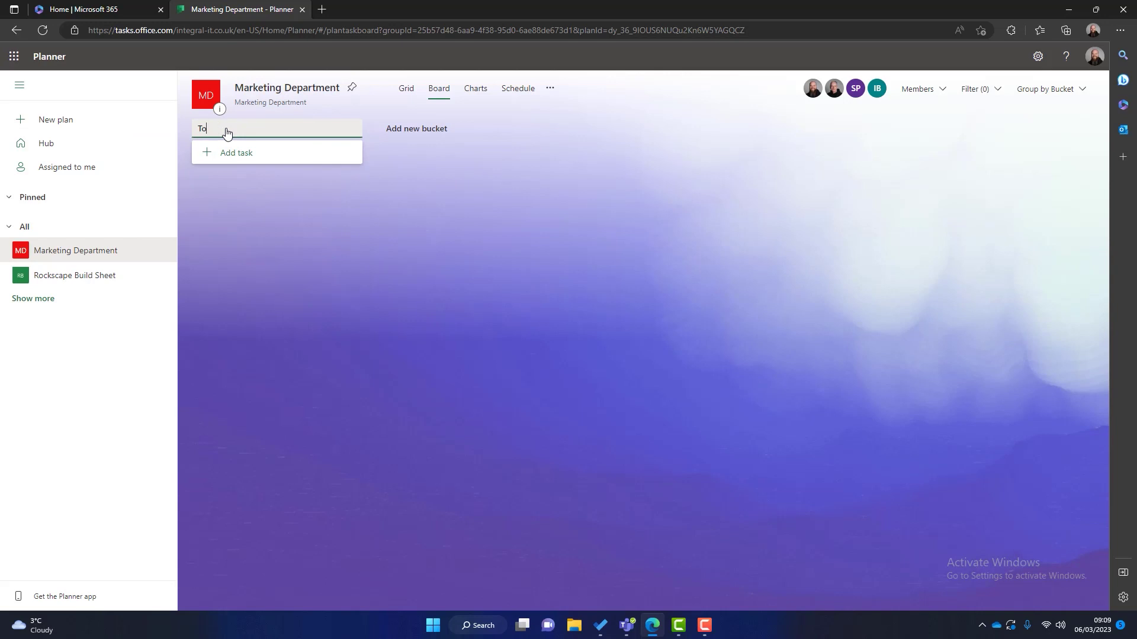
key("ctrl+a")
type("YouTube")
Step: Add Telesales, Social Media and Email Marketing buckets to the board
left_click(413, 133)
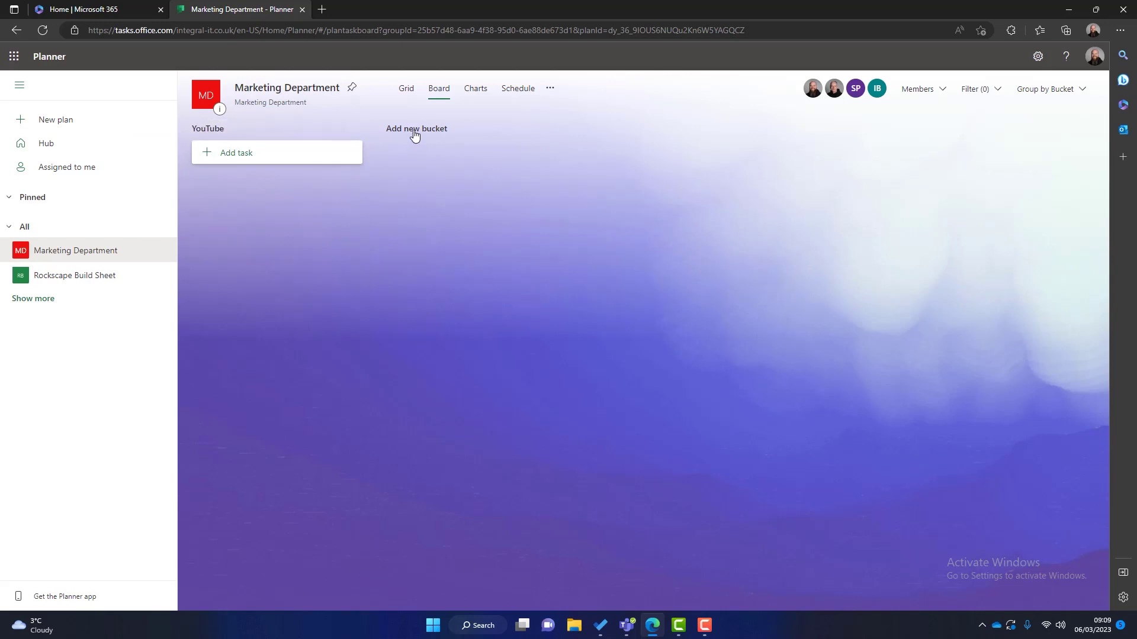
type("Telesales")
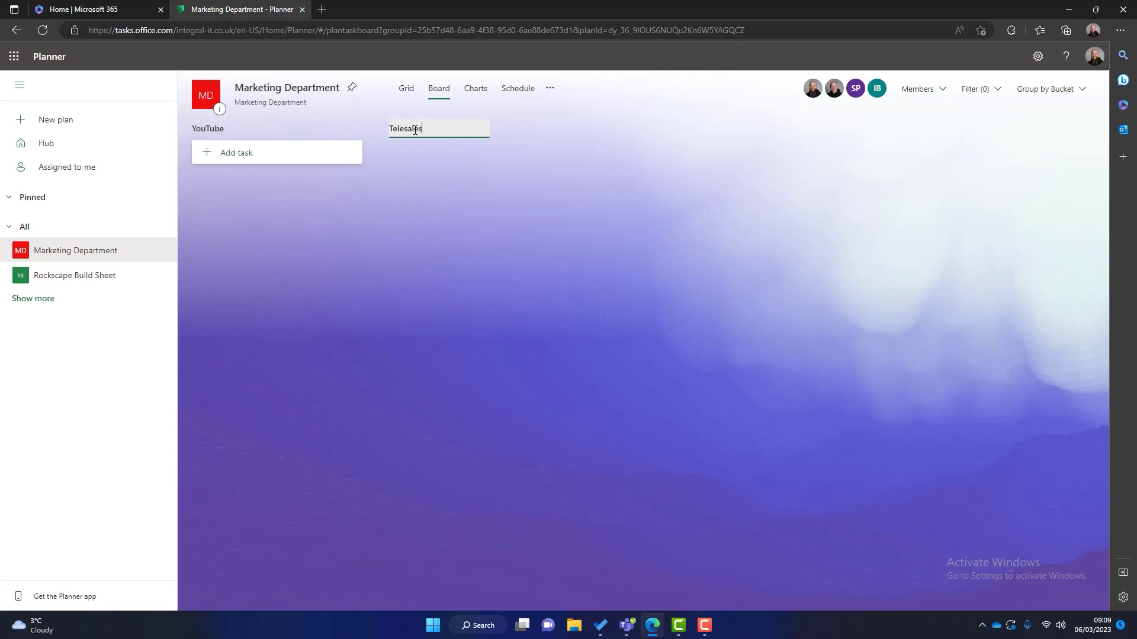
key("Return")
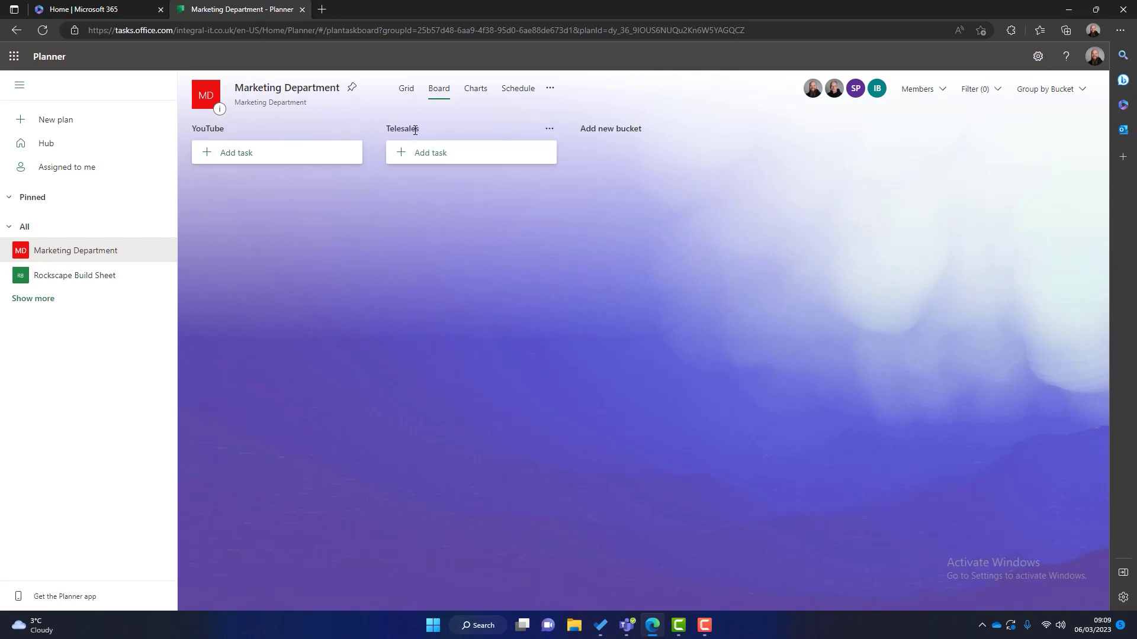
left_click(621, 131)
type("Social medi")
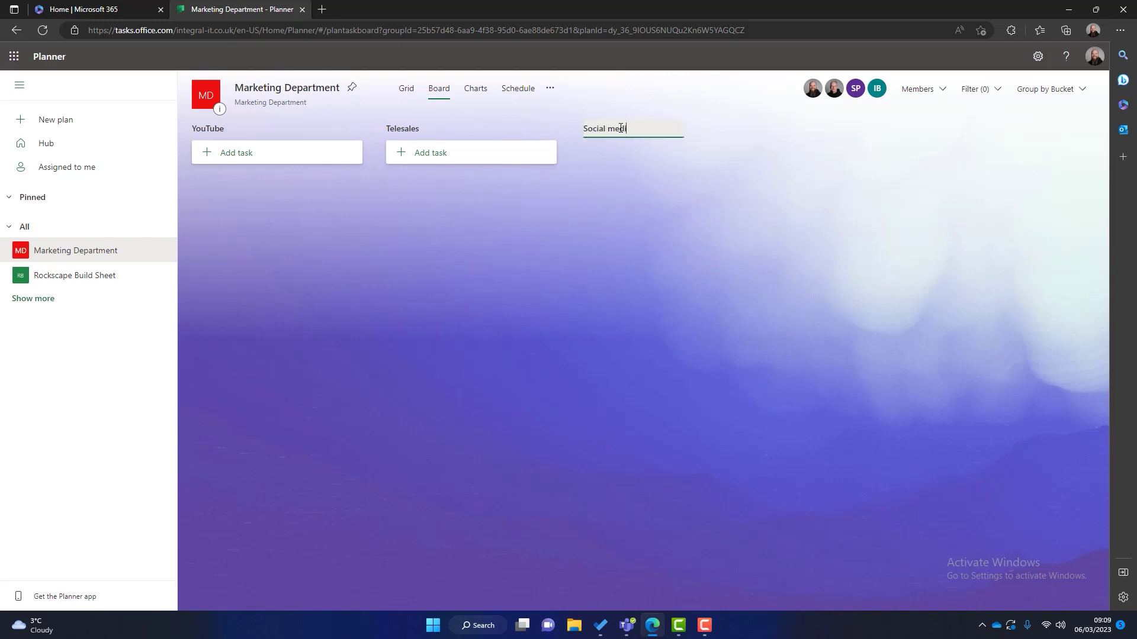
key("BackSpace")
key("BackSpace")
type("Media")
key("Return")
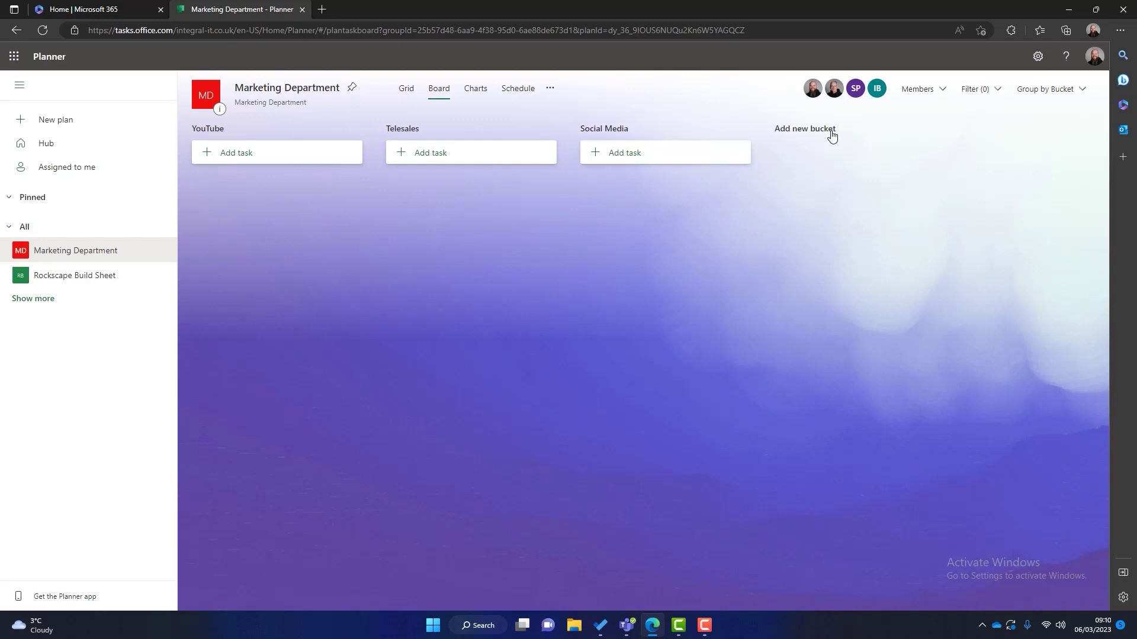
left_click(832, 134)
type("Email Marketing")
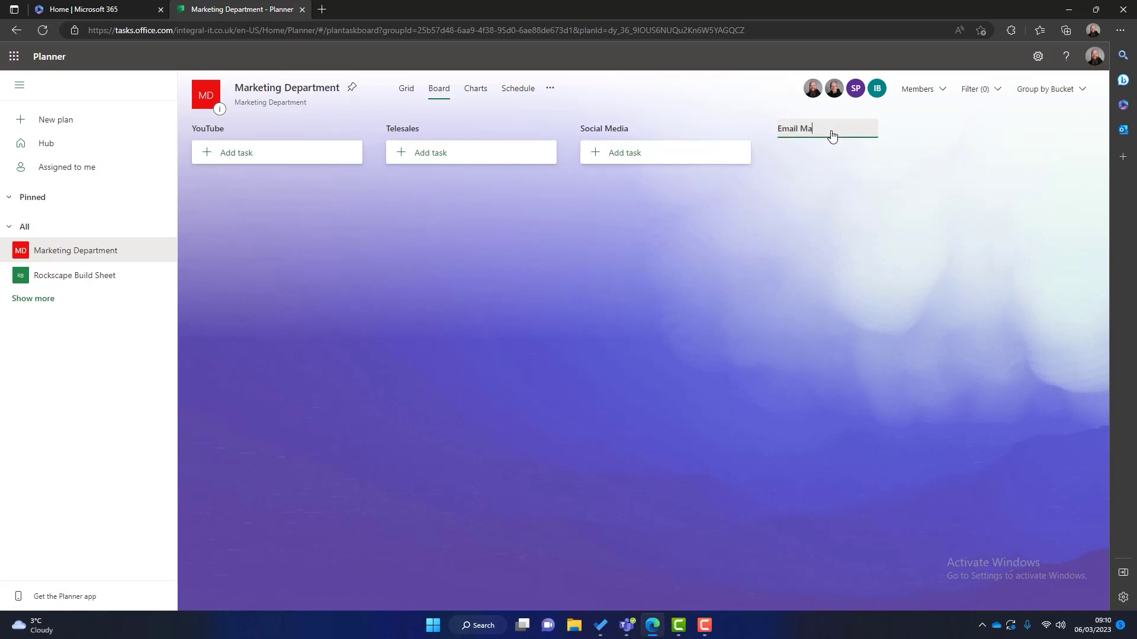
key("Return")
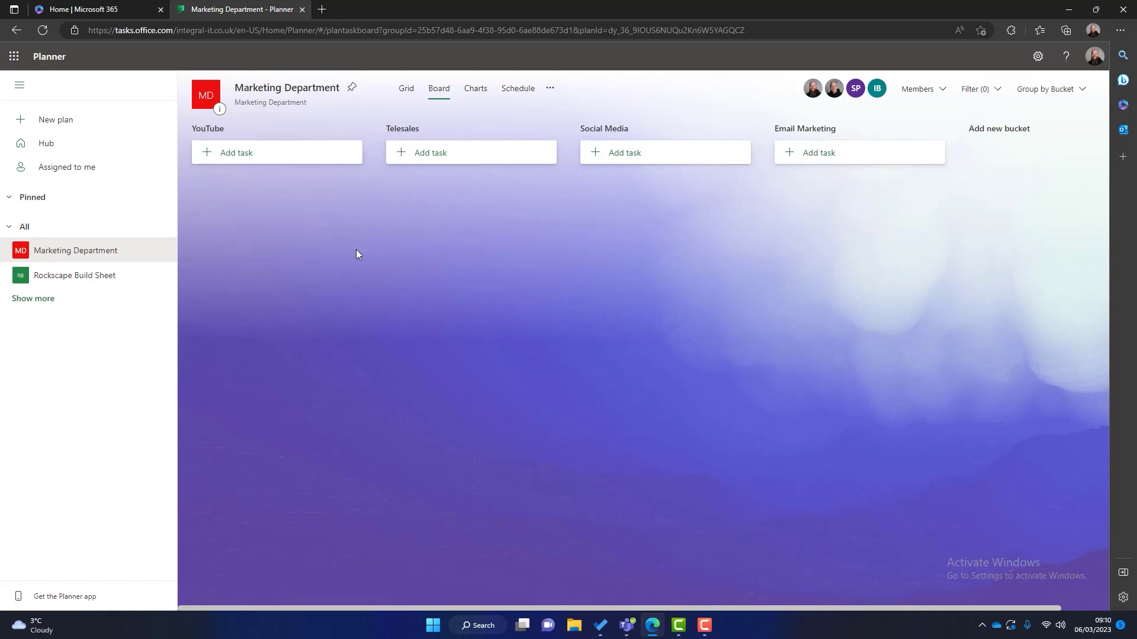
Step: Add Write video, Film video, Edit video and Upload to YouTube to the YouTube bucket, Write video first
left_click(261, 153)
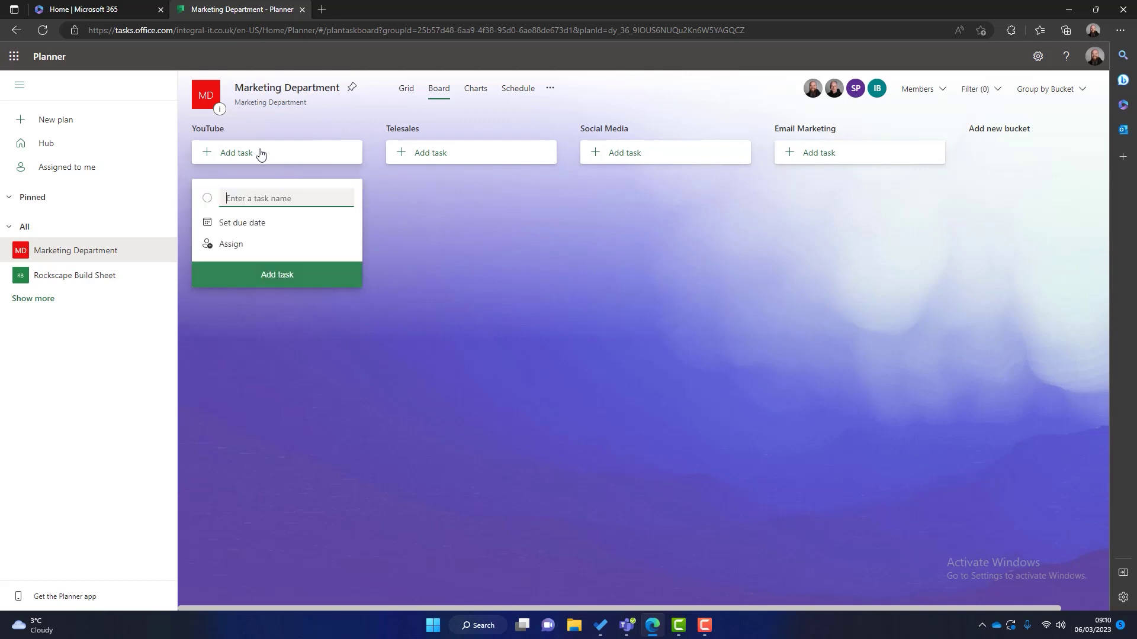
type("Write video")
key("Return")
type("Film video")
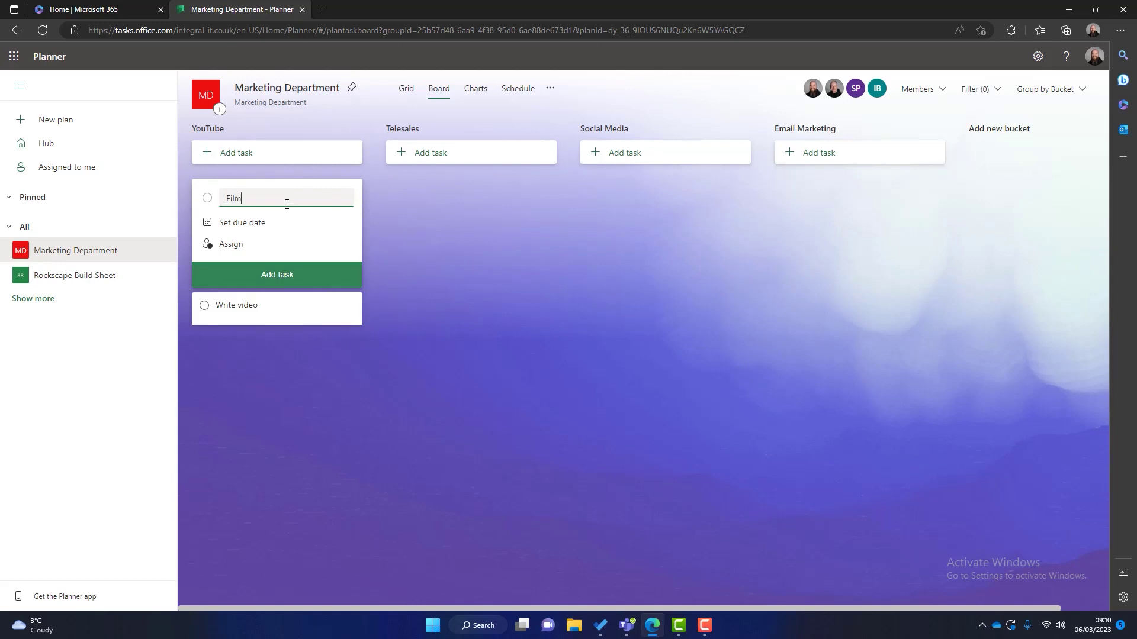
key("Return")
type("Edit ")
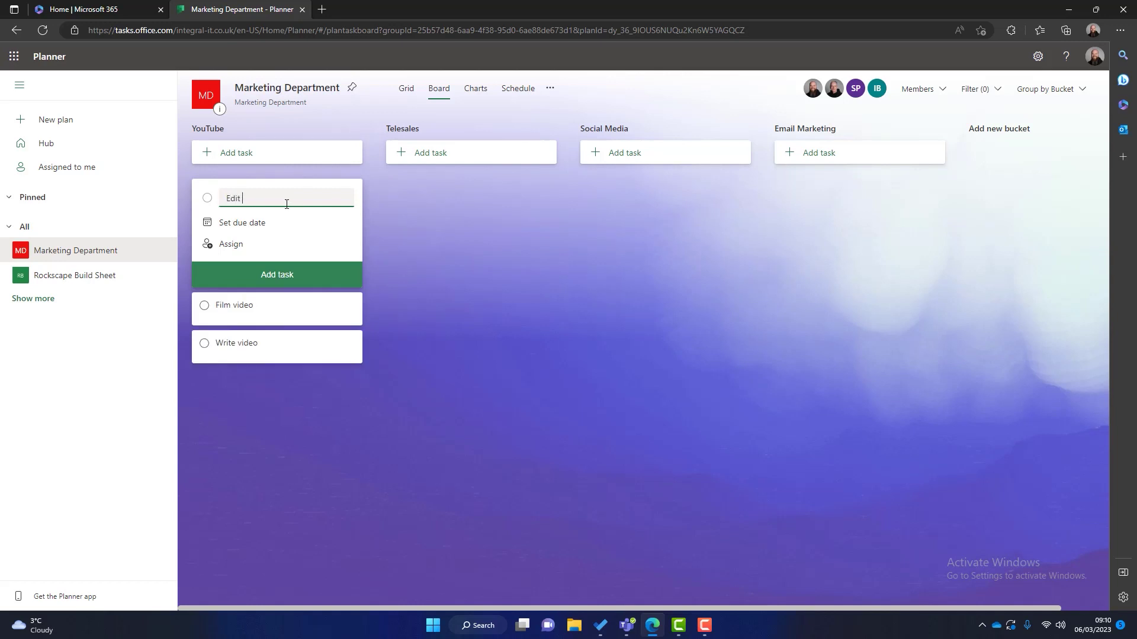
type("video")
key("Return")
type("Upload to YouTube")
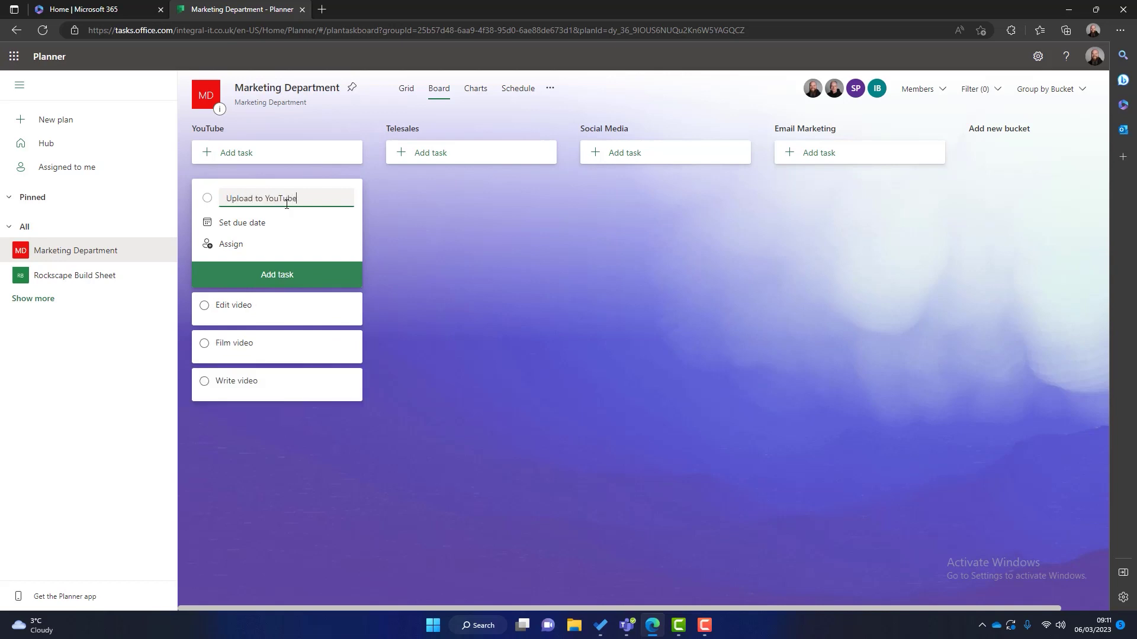
key("Return")
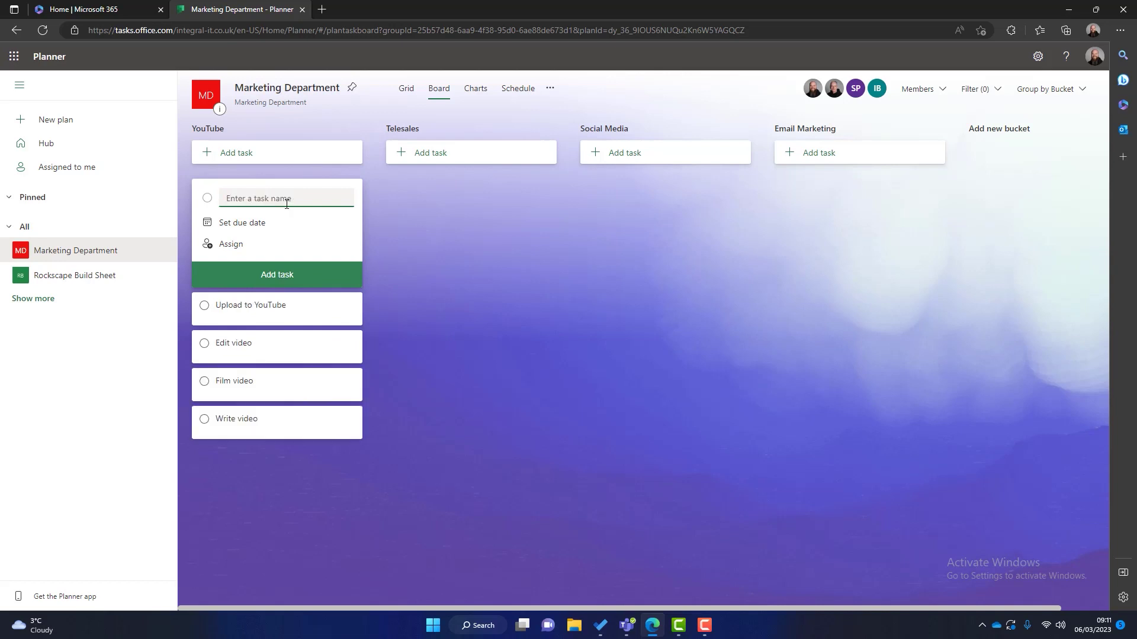
left_click(568, 496)
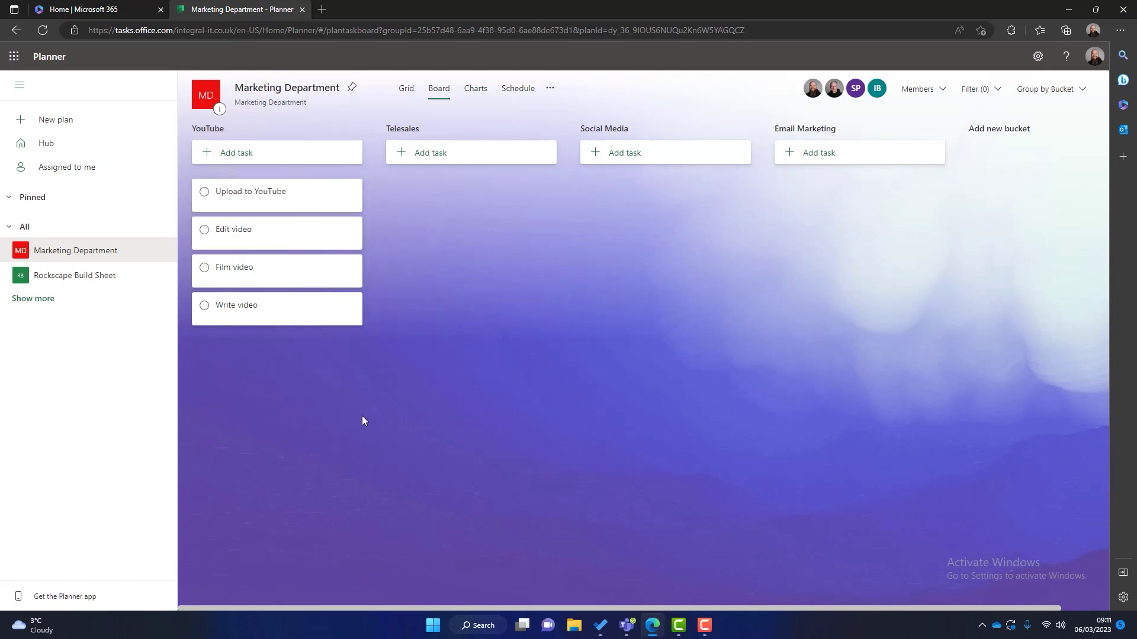
left_click_drag(253, 317, 264, 276)
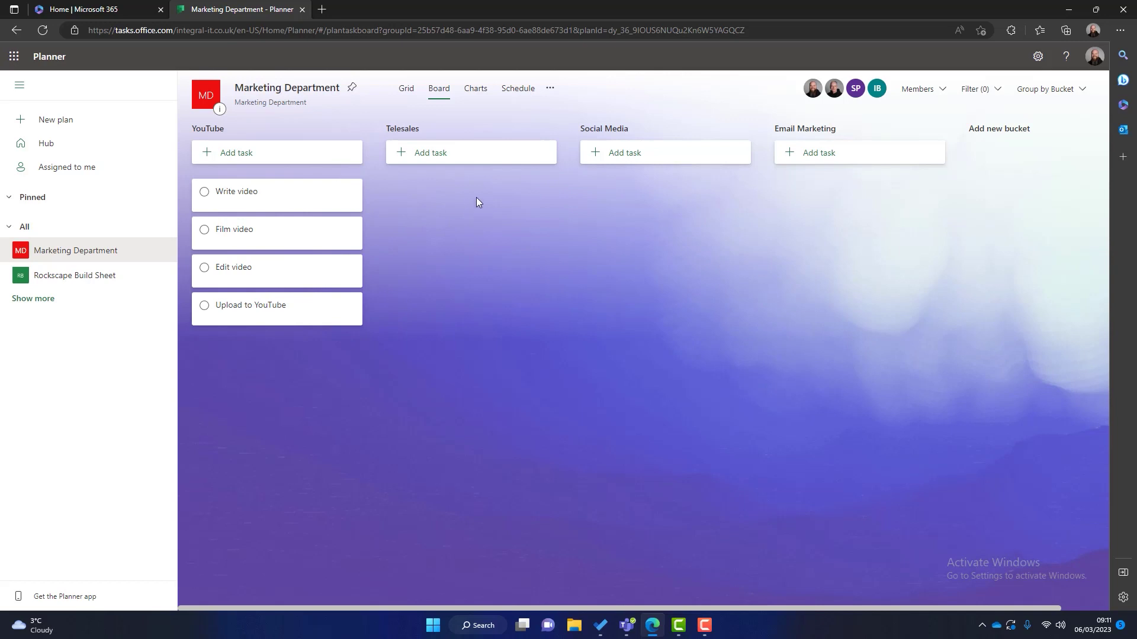
Step: Add 'Make 10 sales calls' to Telesales, plus 'Publish Instagram post' and 'Publish TikTok post' to Social Media
left_click(457, 155)
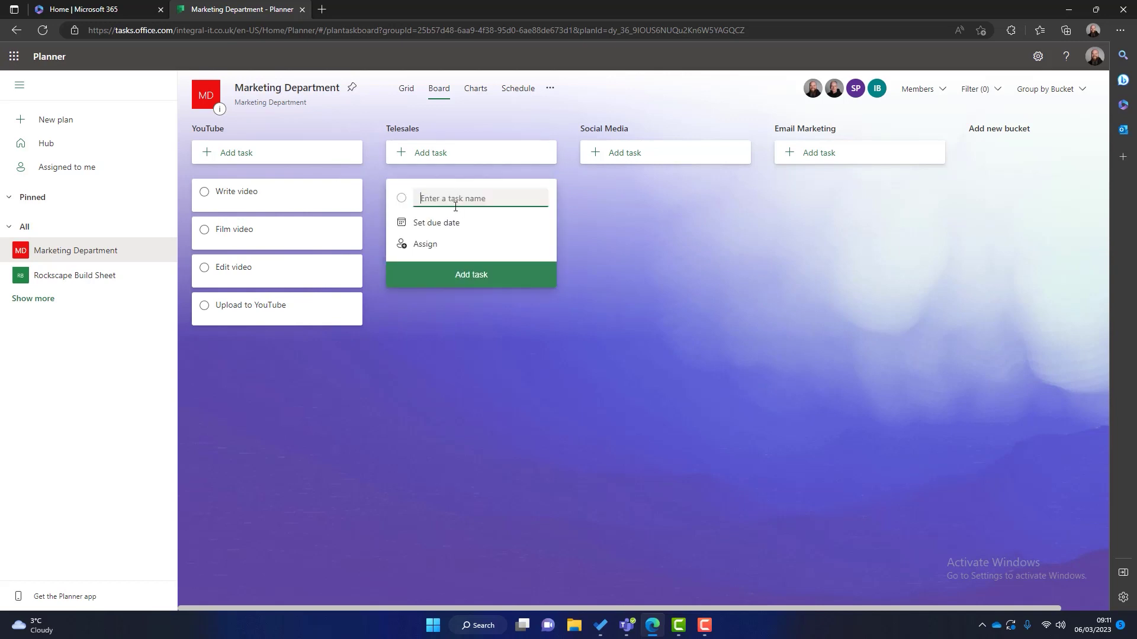
type("Make 10 sales calls")
key("Return")
left_click(648, 155)
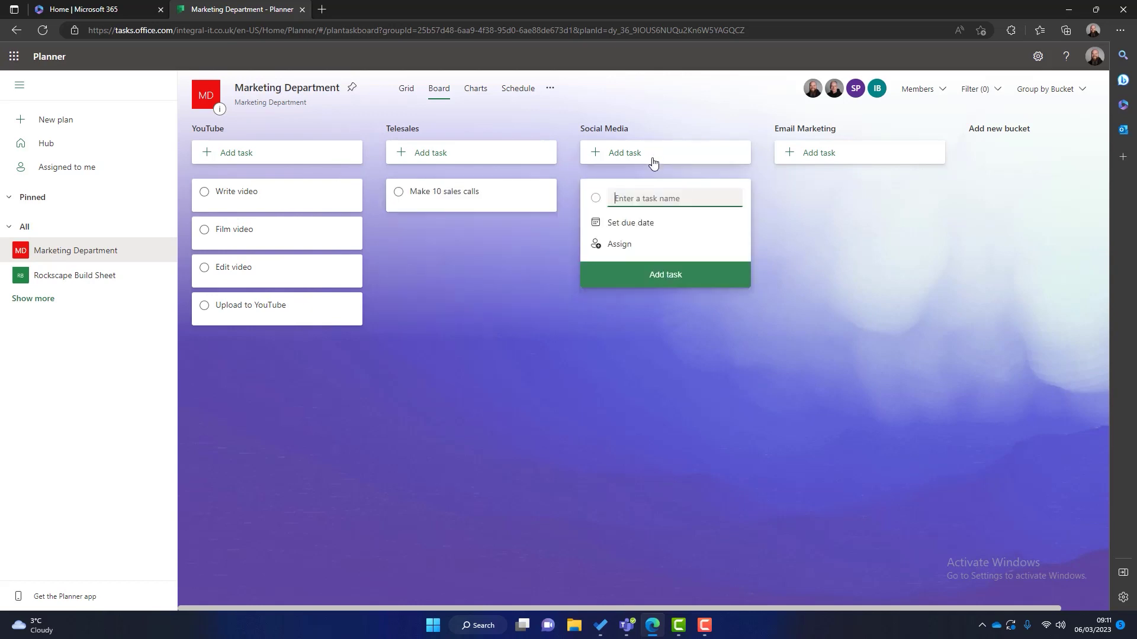
type("Publish Instagram post")
key("Return")
type("Publish")
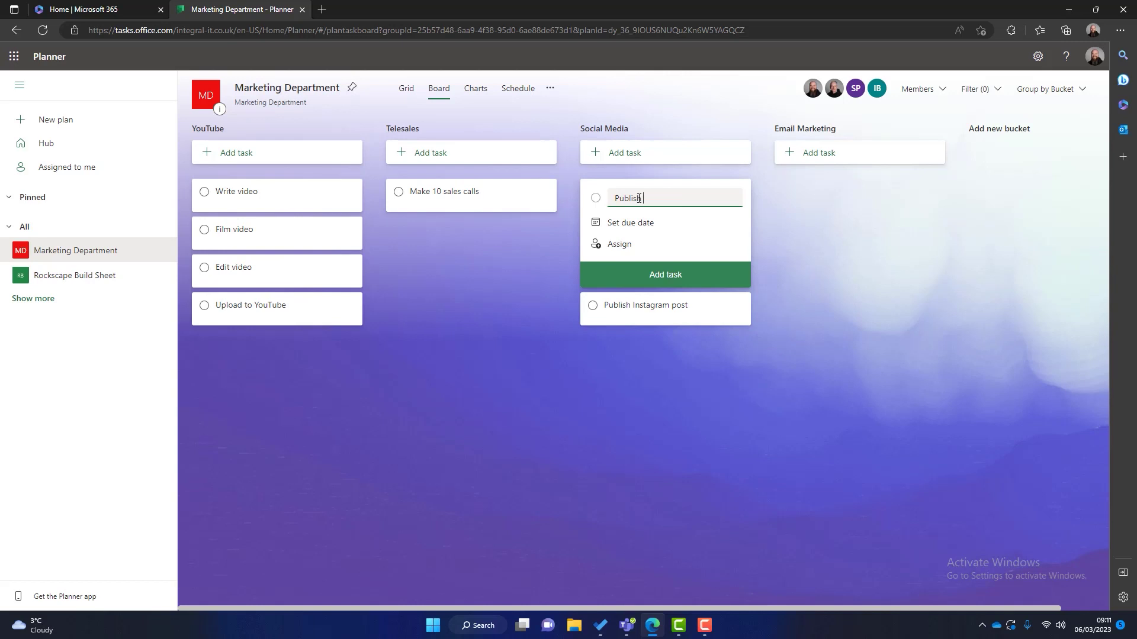
type(" TikTok post")
key("Return")
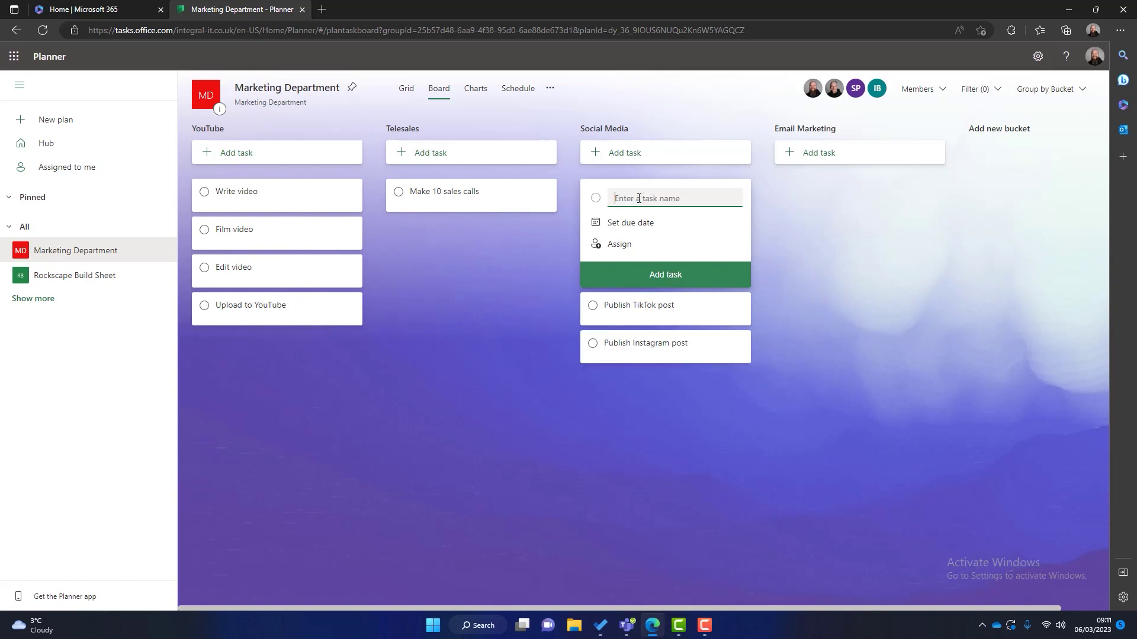
left_click(777, 278)
Step: Add 'Send out new email marketing' to the Email Marketing bucket
left_click(829, 168)
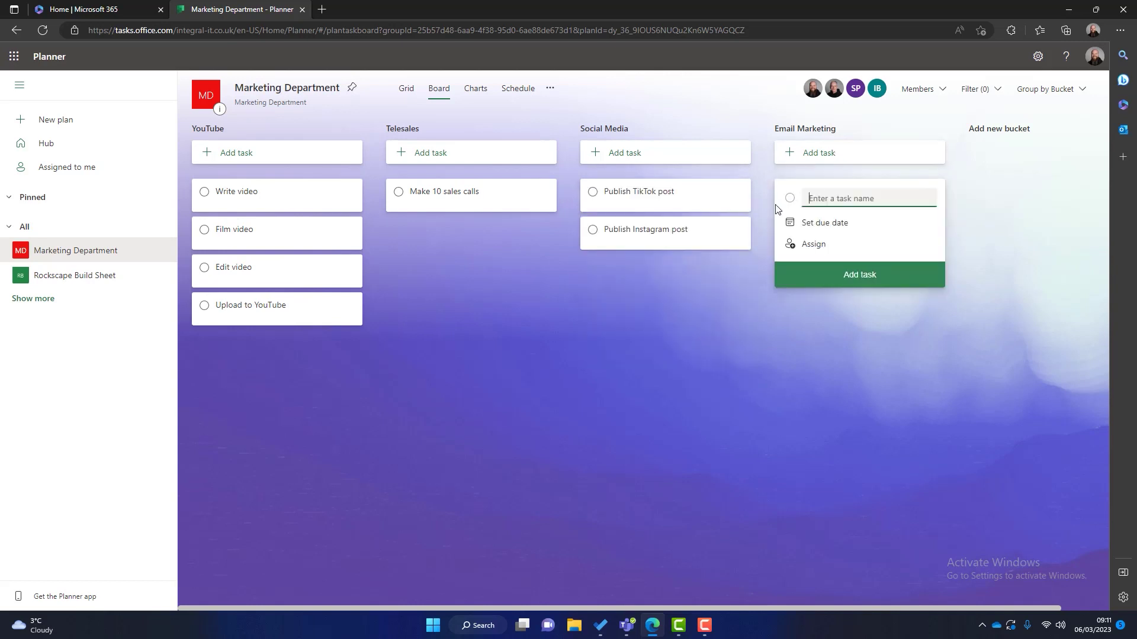
type("Send out new email marketing")
key("Return")
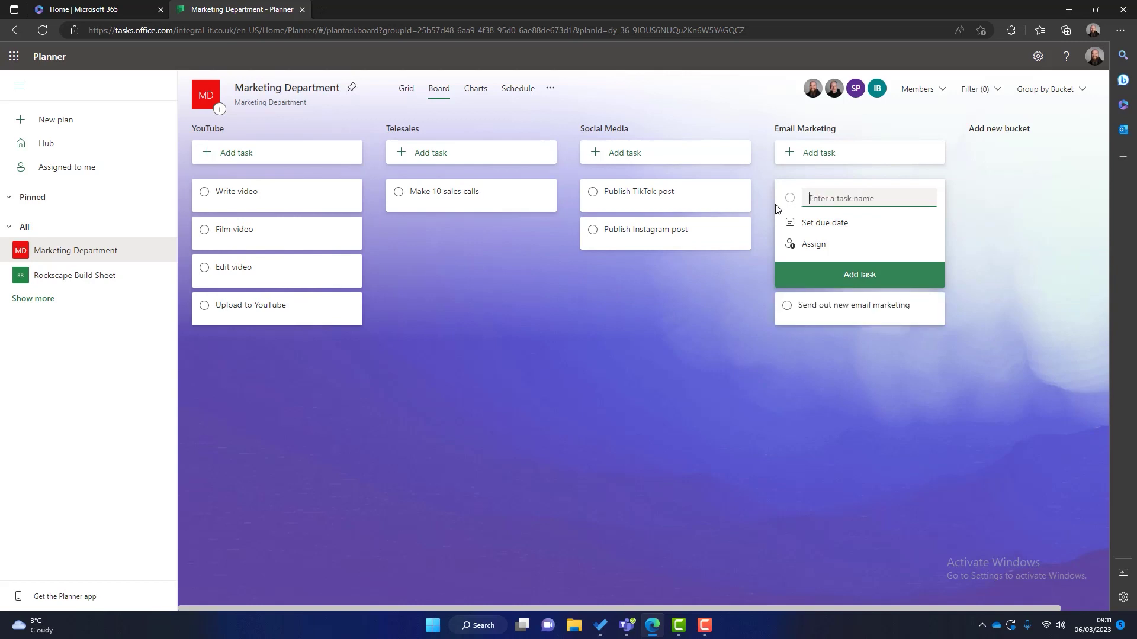
left_click(726, 358)
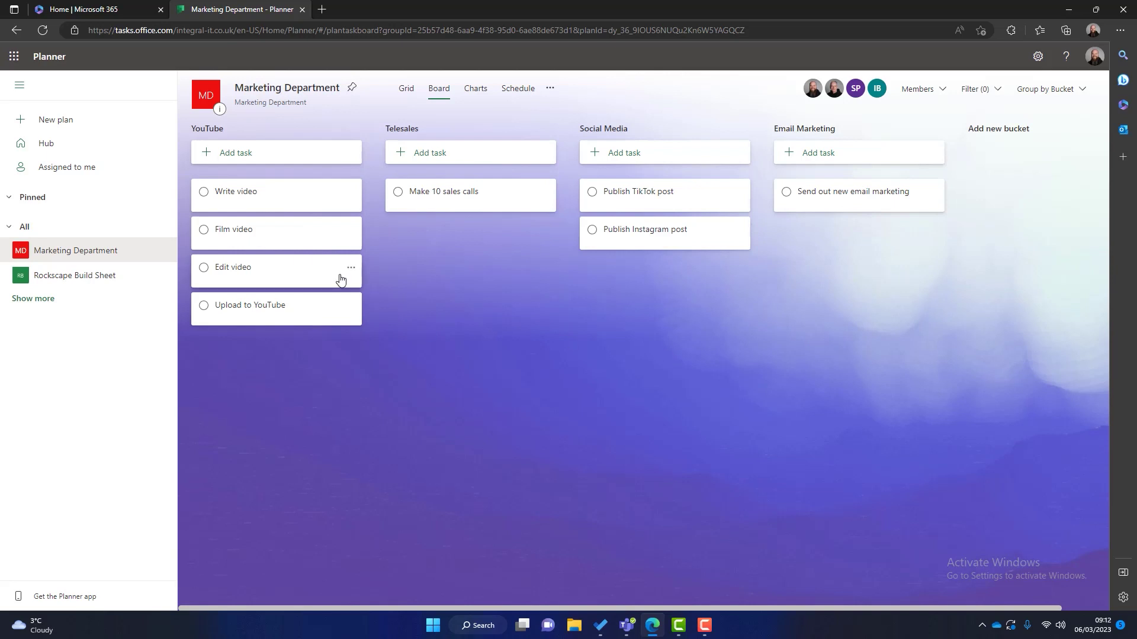
Step: Assign the Write video task to a team member
left_click(284, 199)
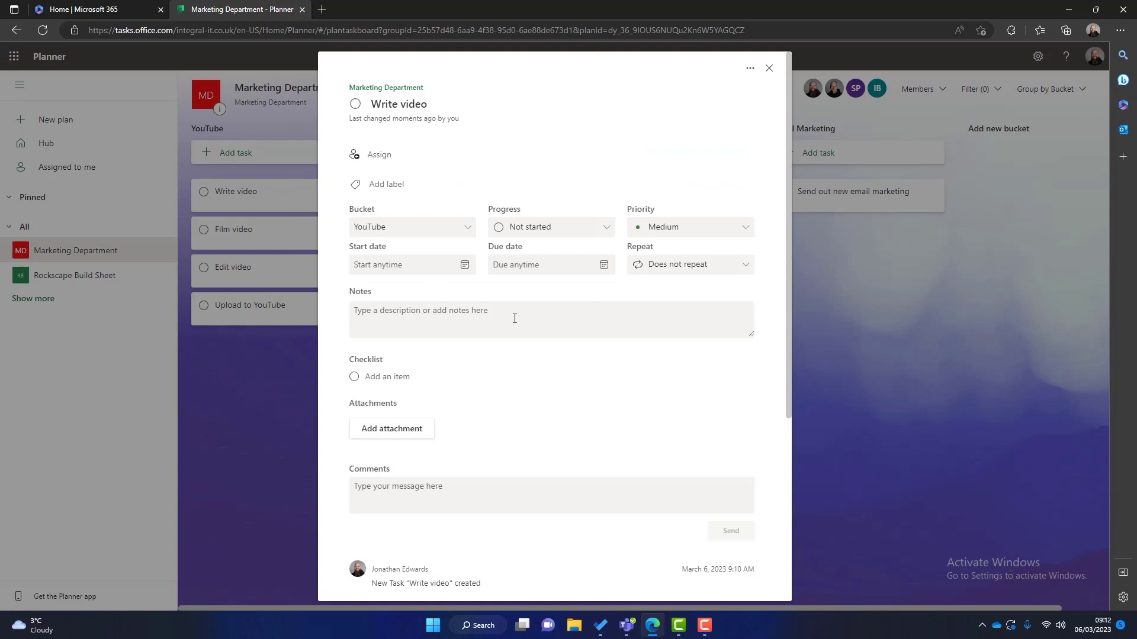
left_click(392, 158)
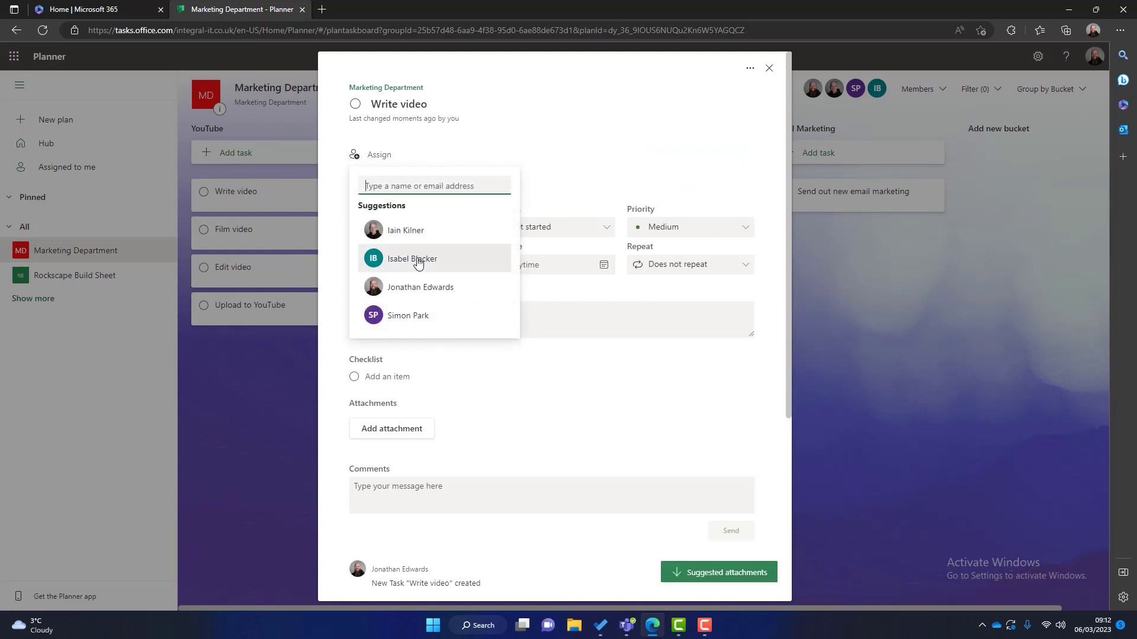
left_click(435, 264)
left_click(555, 366)
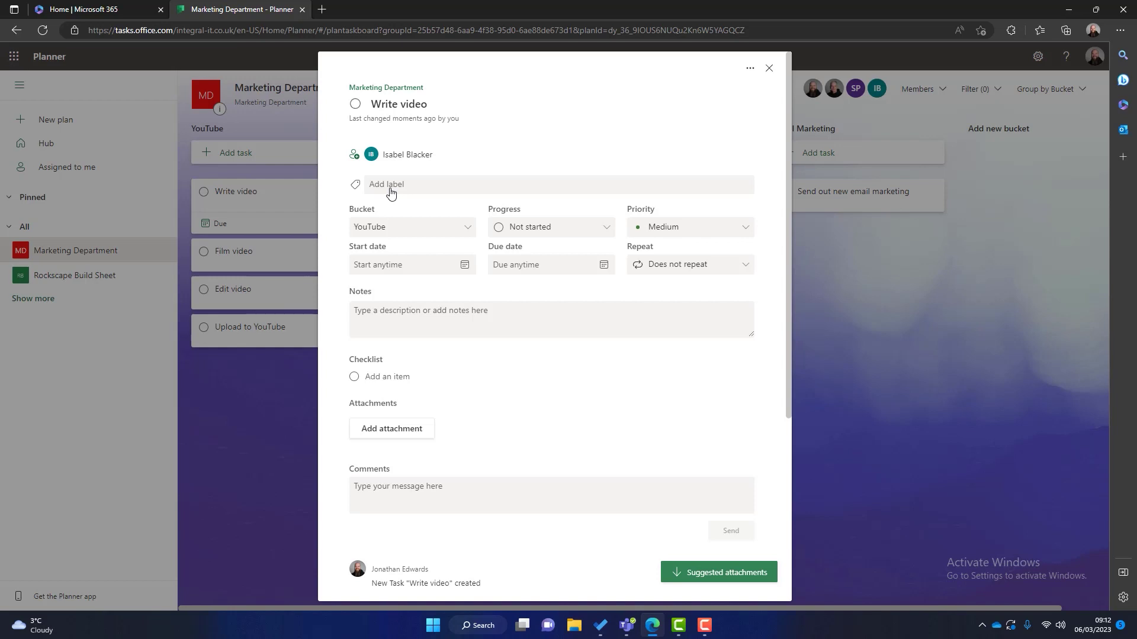
Step: Rename the pink label to 'Need Help' and apply it to Write video
left_click(391, 187)
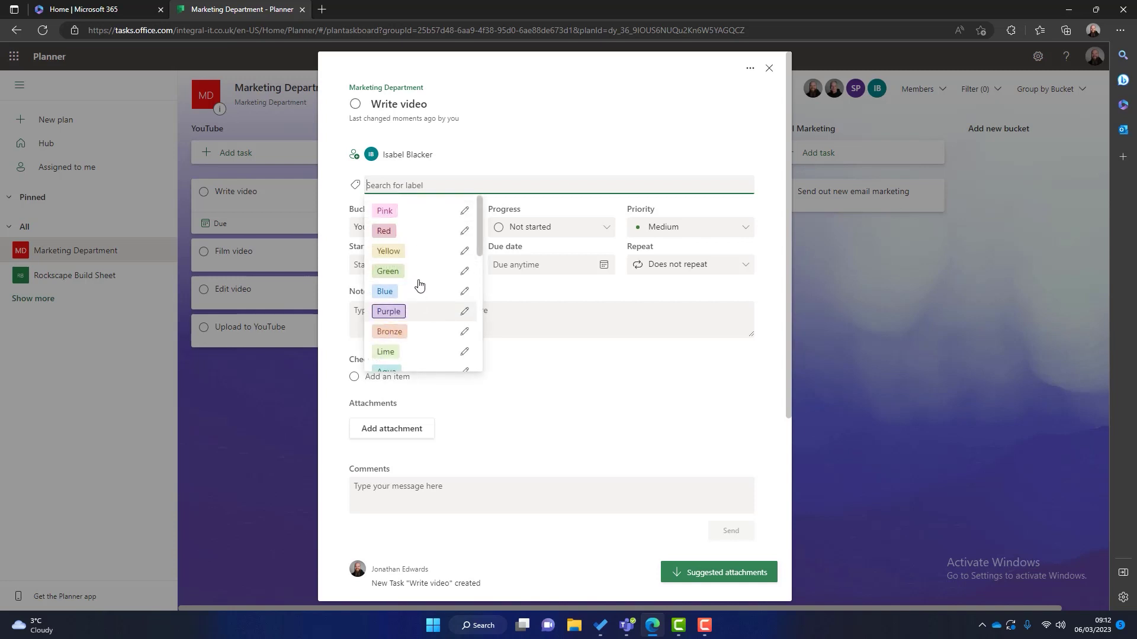
left_click(465, 211)
key("BackSpace")
key("BackSpace")
key("BackSpace")
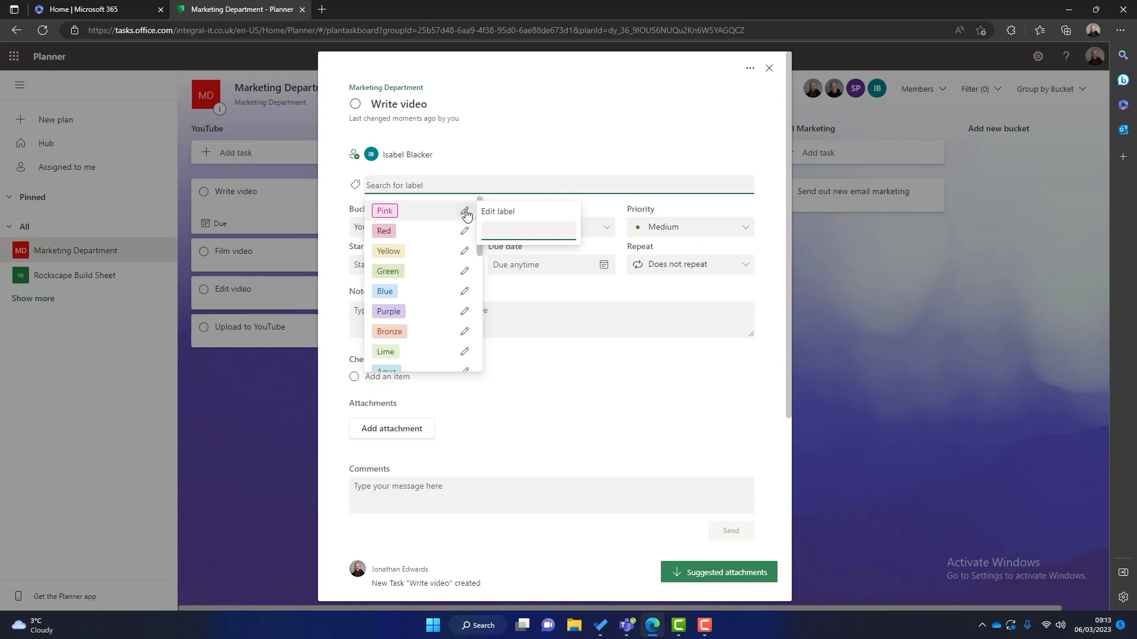
type("Need Help")
left_click(525, 376)
left_click(389, 187)
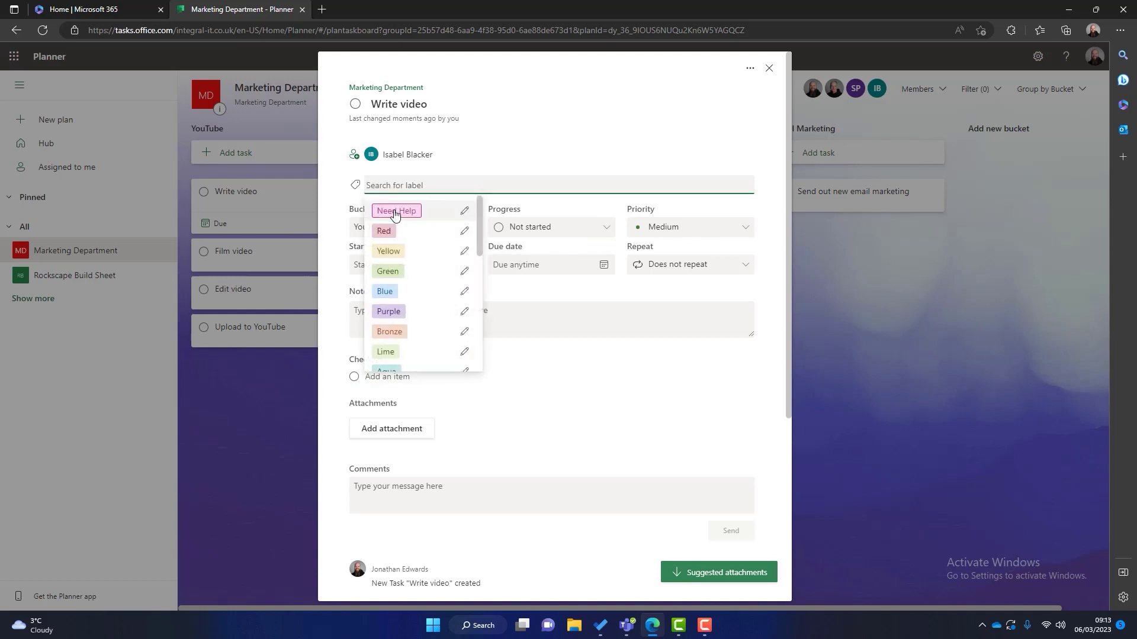
left_click(390, 211)
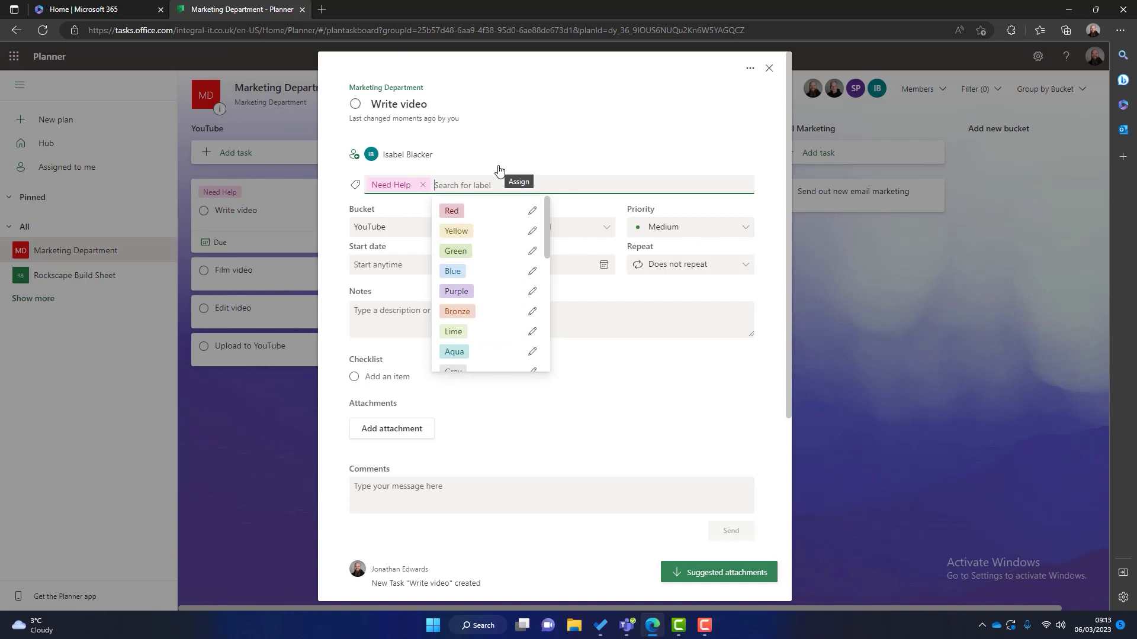
left_click(651, 419)
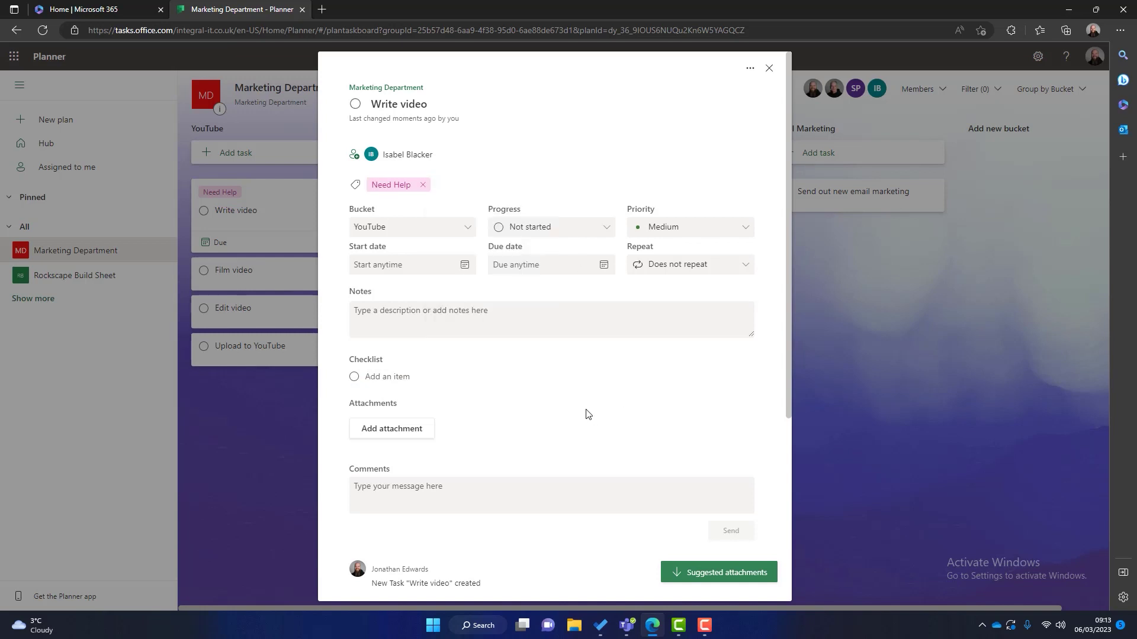
Step: Keep Write video in the YouTube bucket, leaving its progress unchanged
left_click(370, 230)
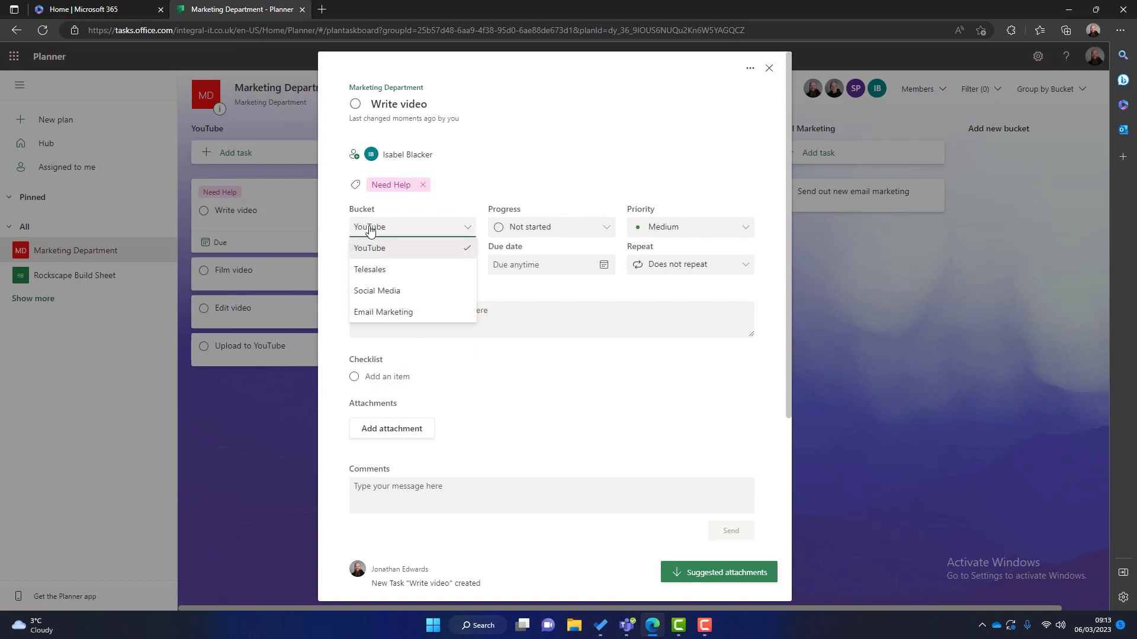
left_click(604, 421)
left_click(769, 68)
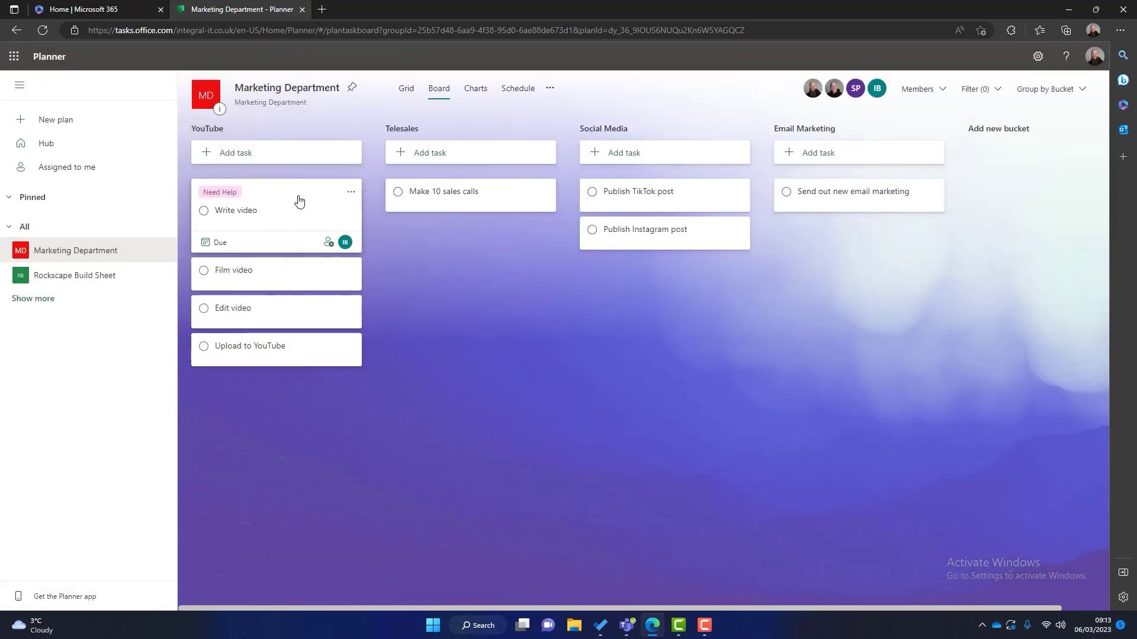
mouse_move(300, 201)
left_mouse_down()
mouse_move(437, 231)
mouse_move(285, 188)
mouse_move(308, 195)
left_mouse_up()
left_click(308, 196)
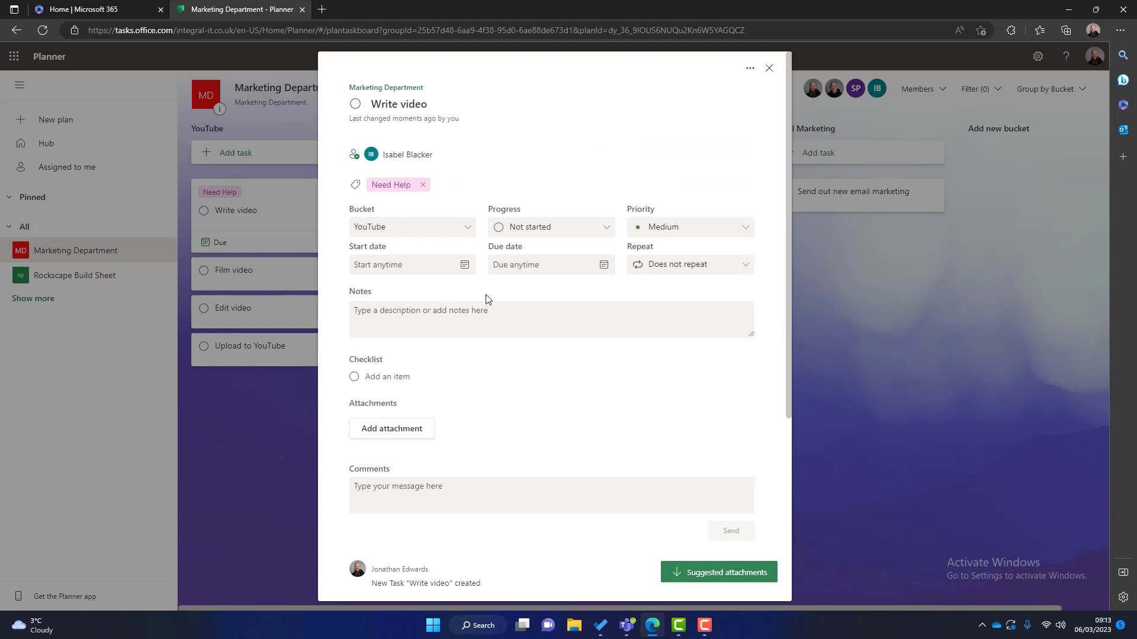
left_click(583, 230)
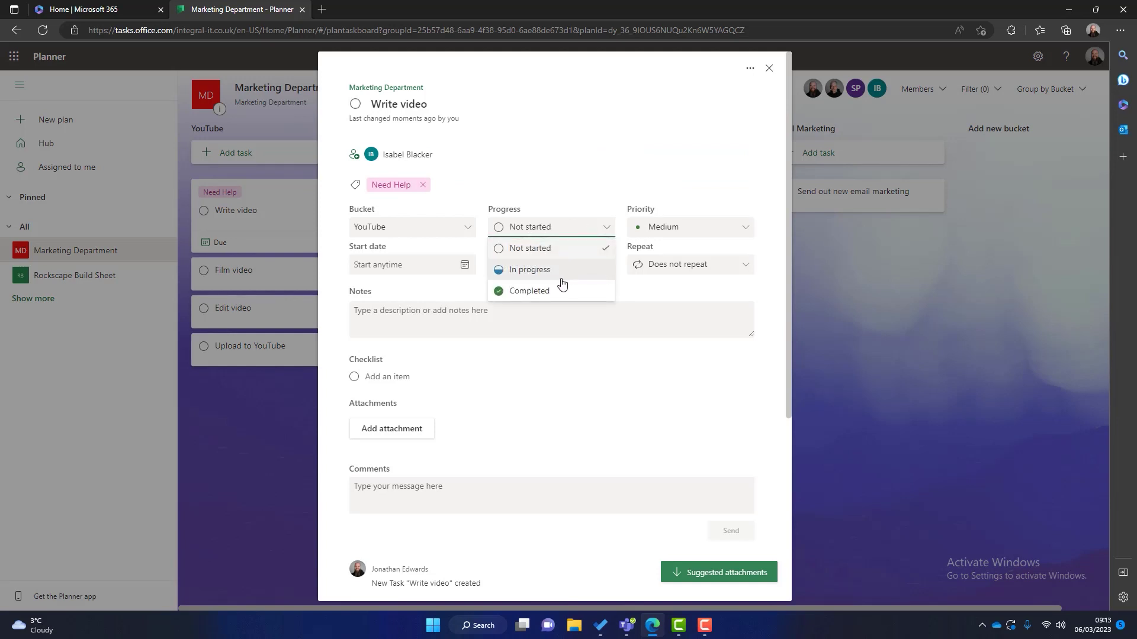
left_click(575, 373)
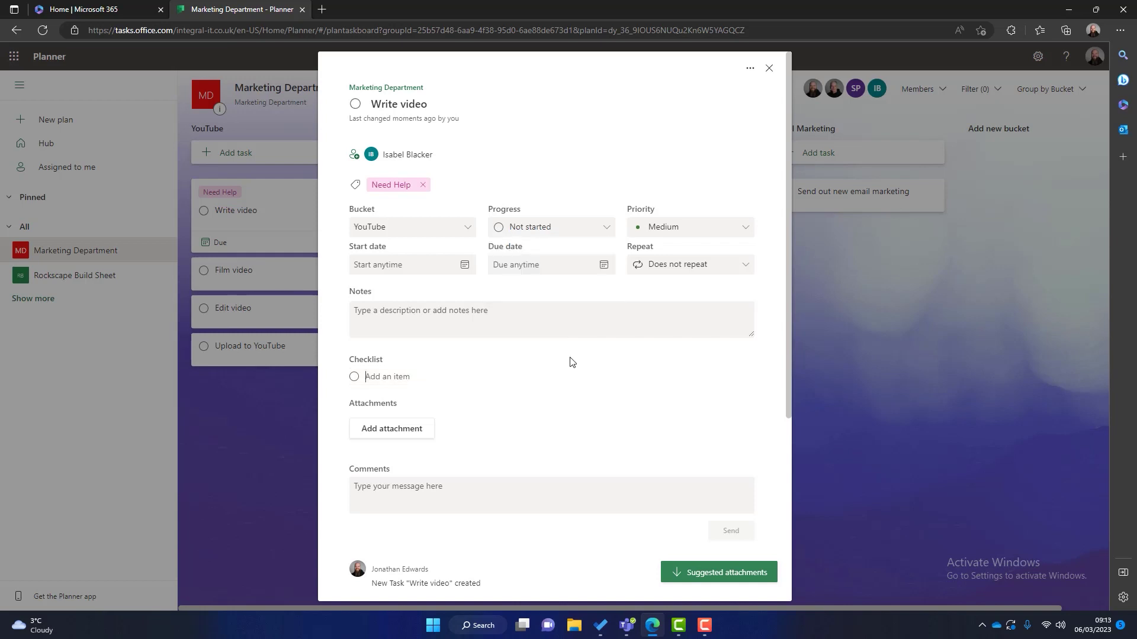
Step: Give Write video Important priority, start and due dates of 03/08/2023, and a weekly repeat
left_click(683, 229)
left_click(671, 271)
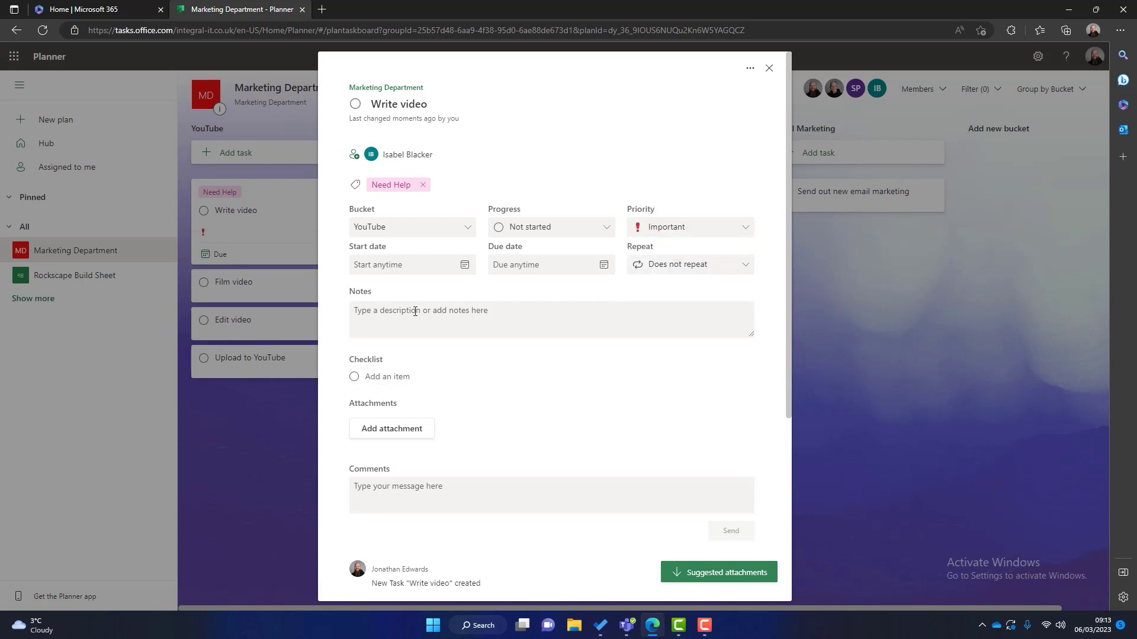
left_click(464, 265)
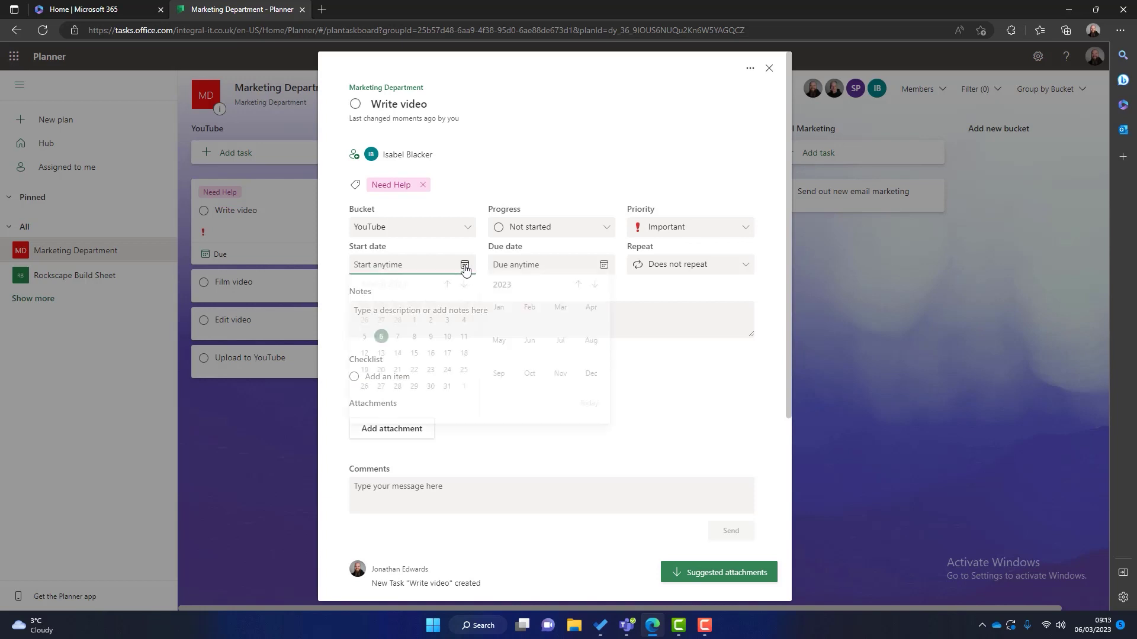
left_click(414, 343)
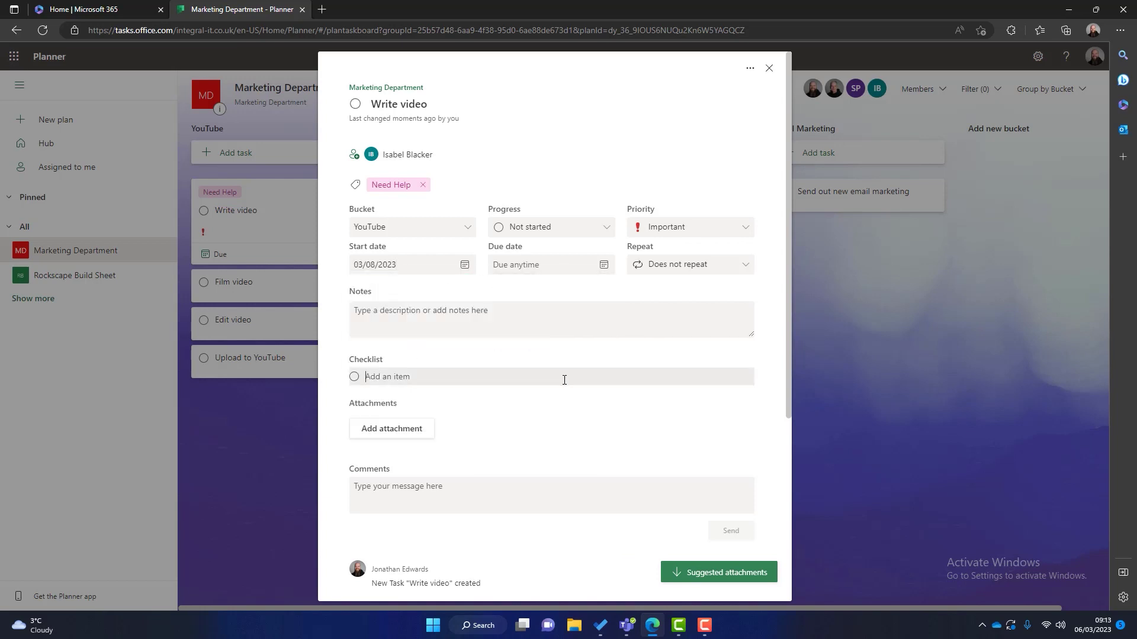
left_click(603, 265)
left_click(550, 350)
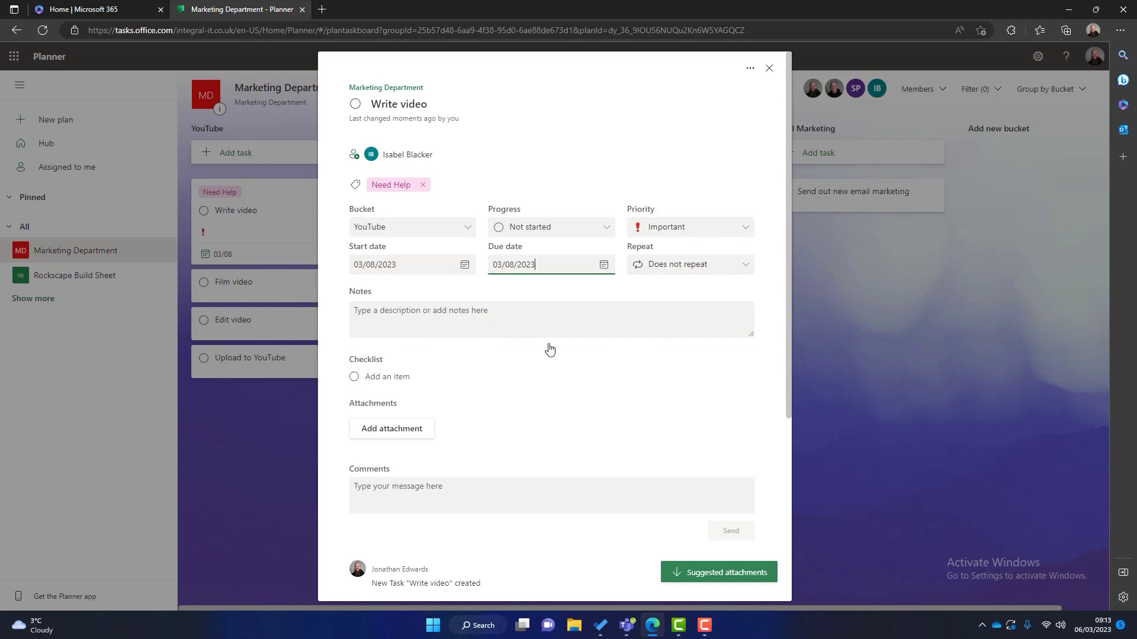
left_click(680, 275)
left_click(668, 350)
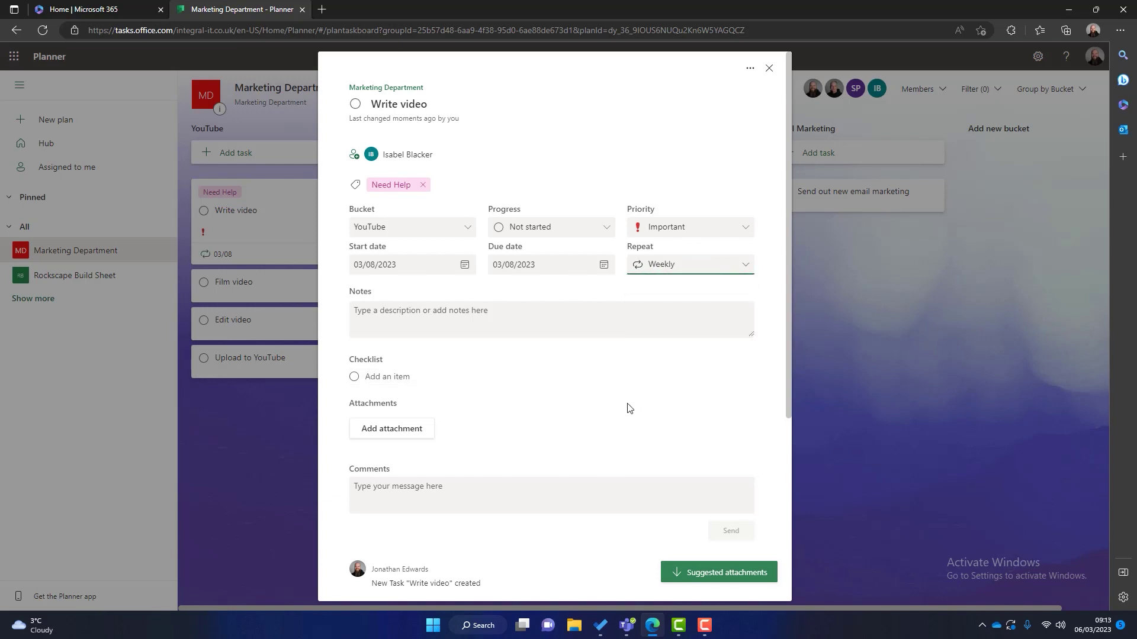
Step: Write the note 'Video script needs to be about 1500 words' on Write video, displayed on its card
left_click(511, 316)
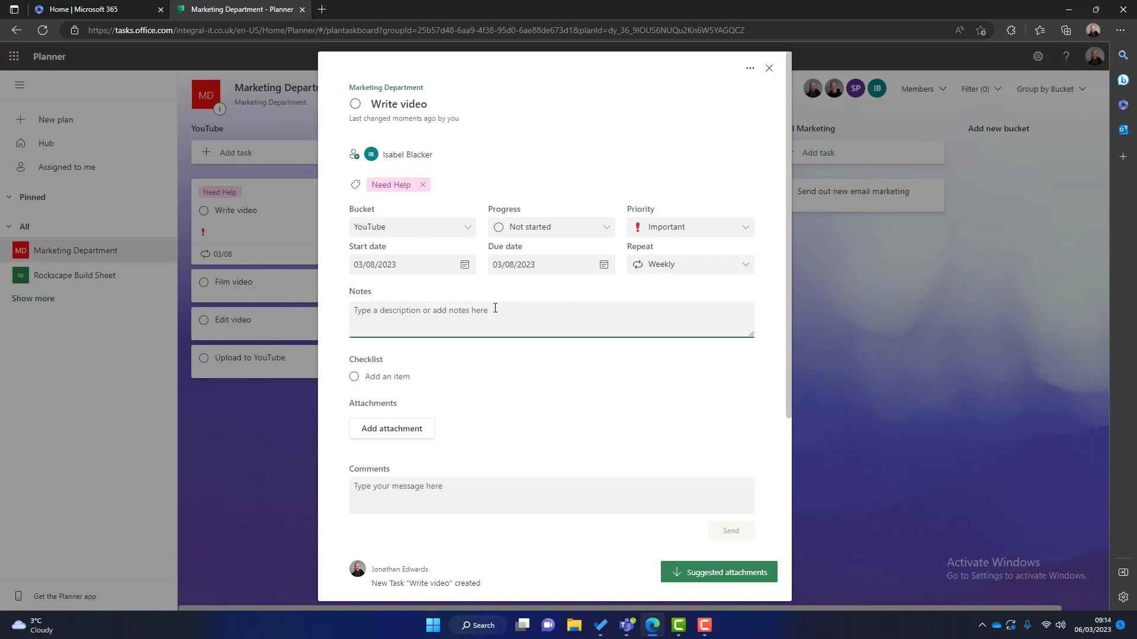
type("Video script needs to be about 1500 words")
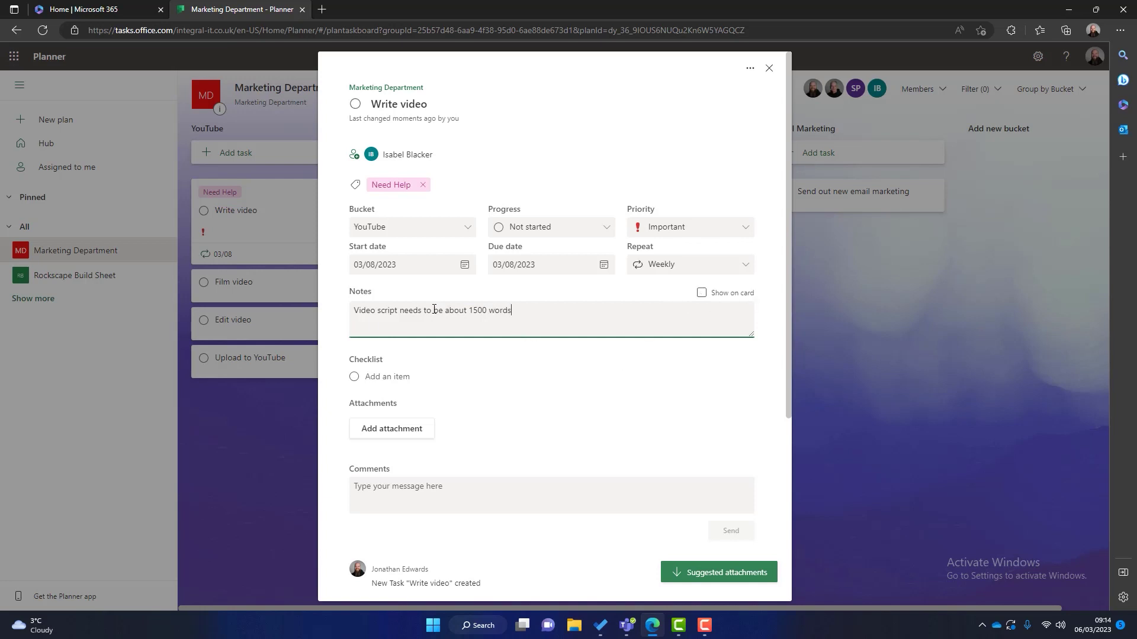
left_click(703, 294)
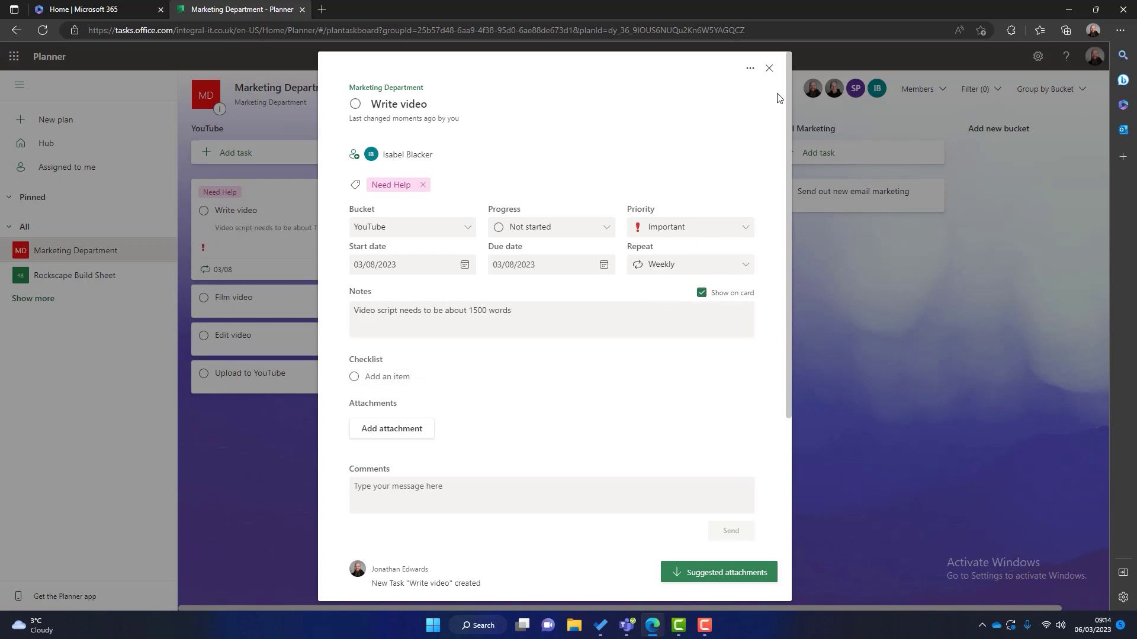
left_click(771, 71)
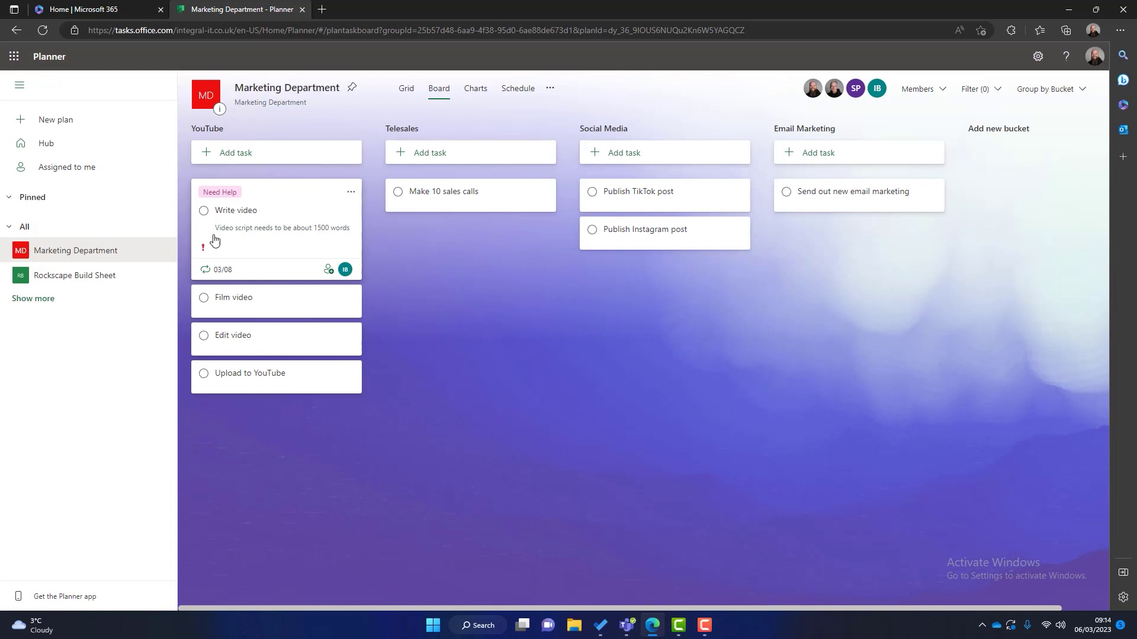
Step: Add four checklist items to Write video: Word file in SharePoint, Microsoft 365 video, normal intro, normal outro
left_click(304, 233)
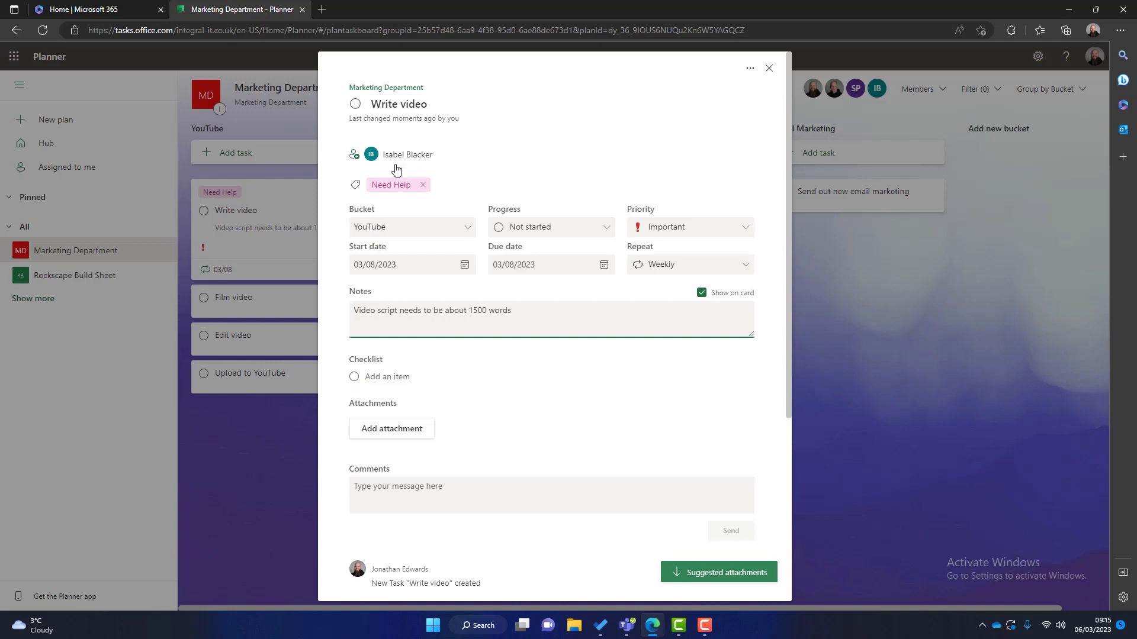
left_click(536, 377)
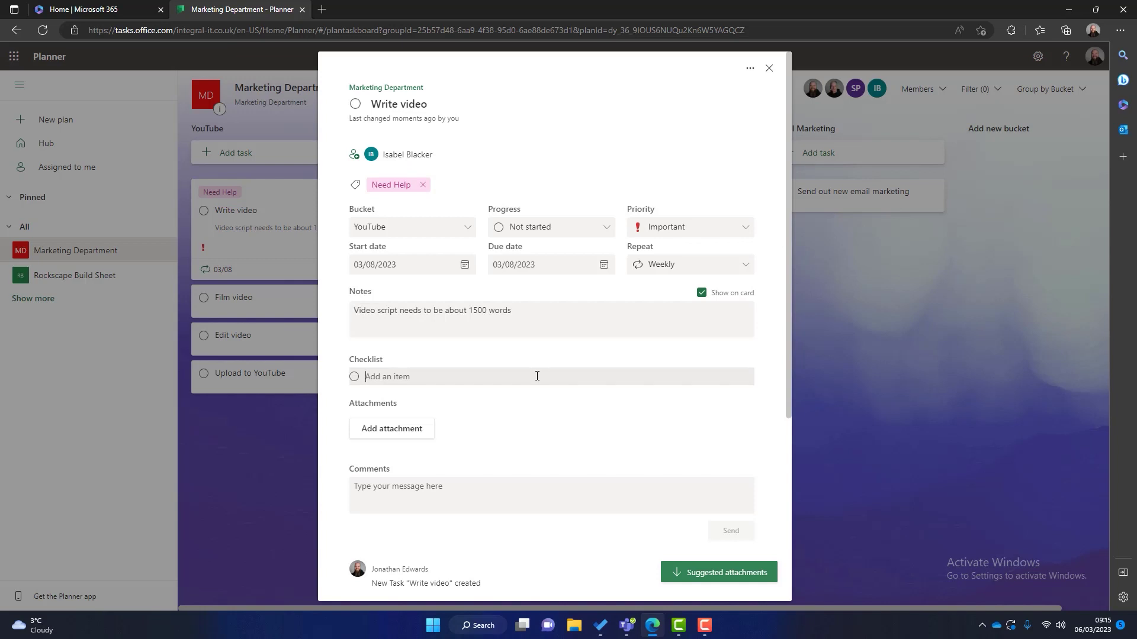
type("Crejatete word file in sharepoint")
key("Return")
type("Write video")
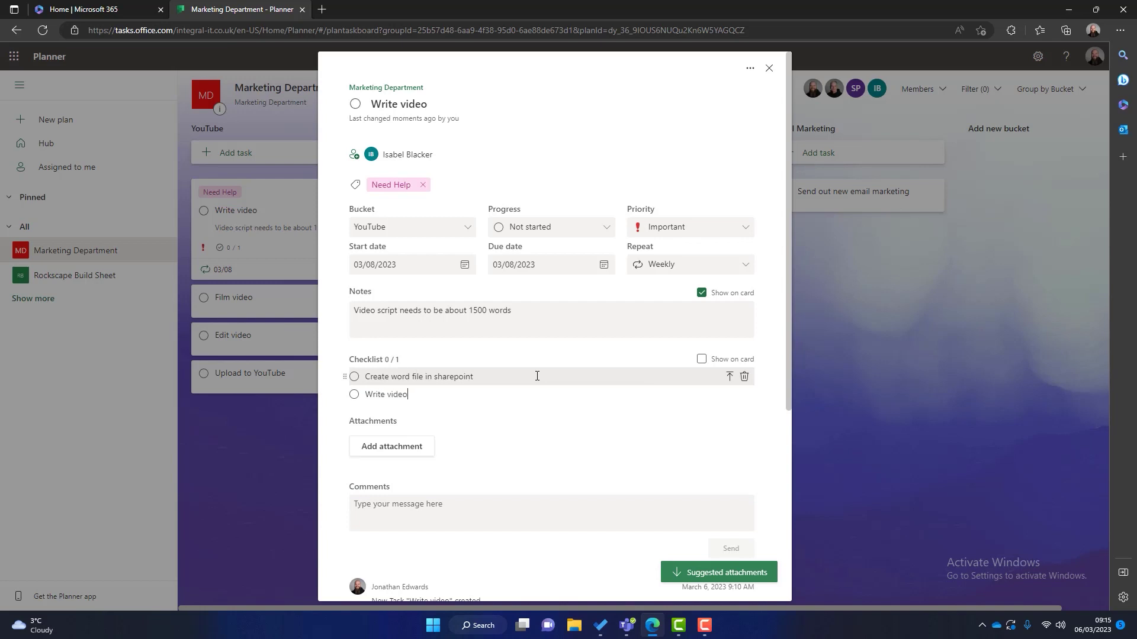
type(" about Microsoft 365")
key("Return")
type("Use ou")
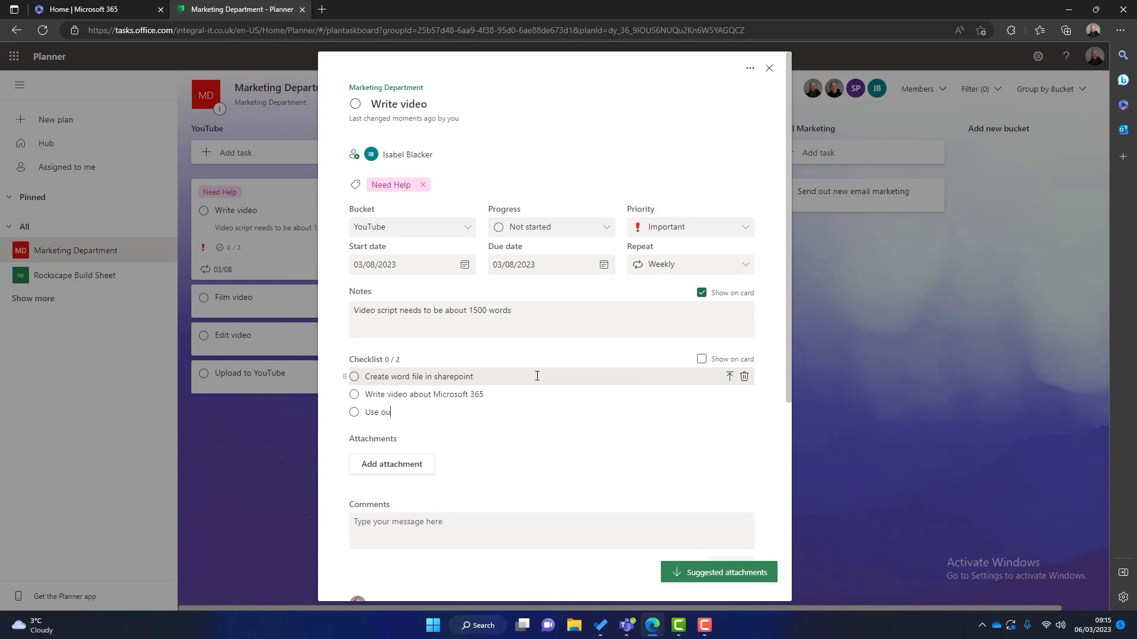
type("r normal intro")
key("Return")
type("Use our norm")
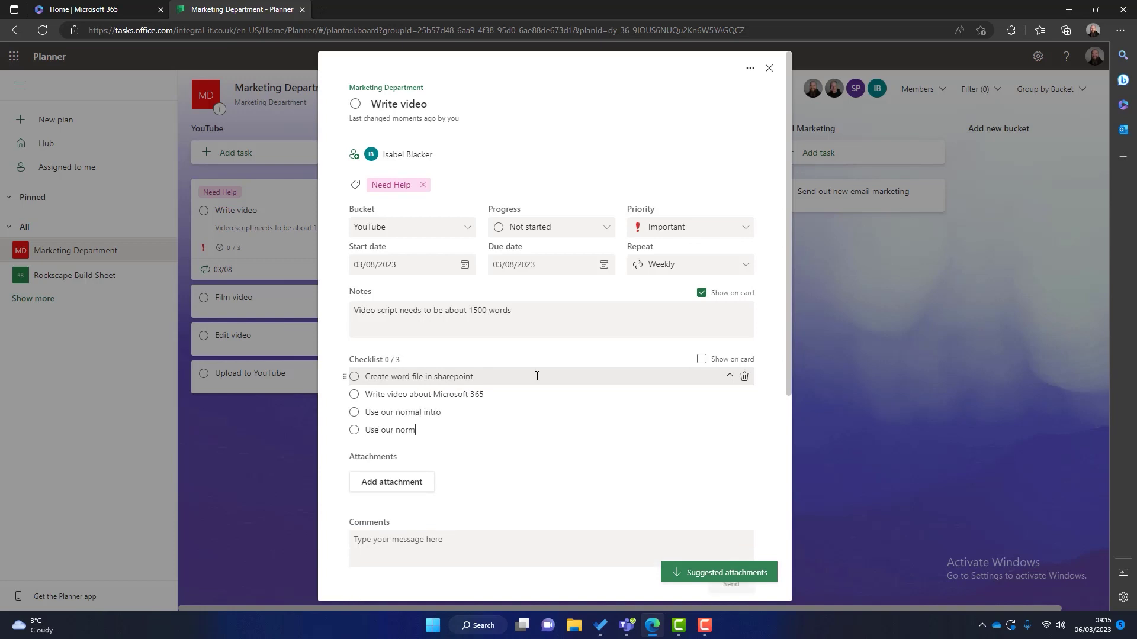
type("al outro")
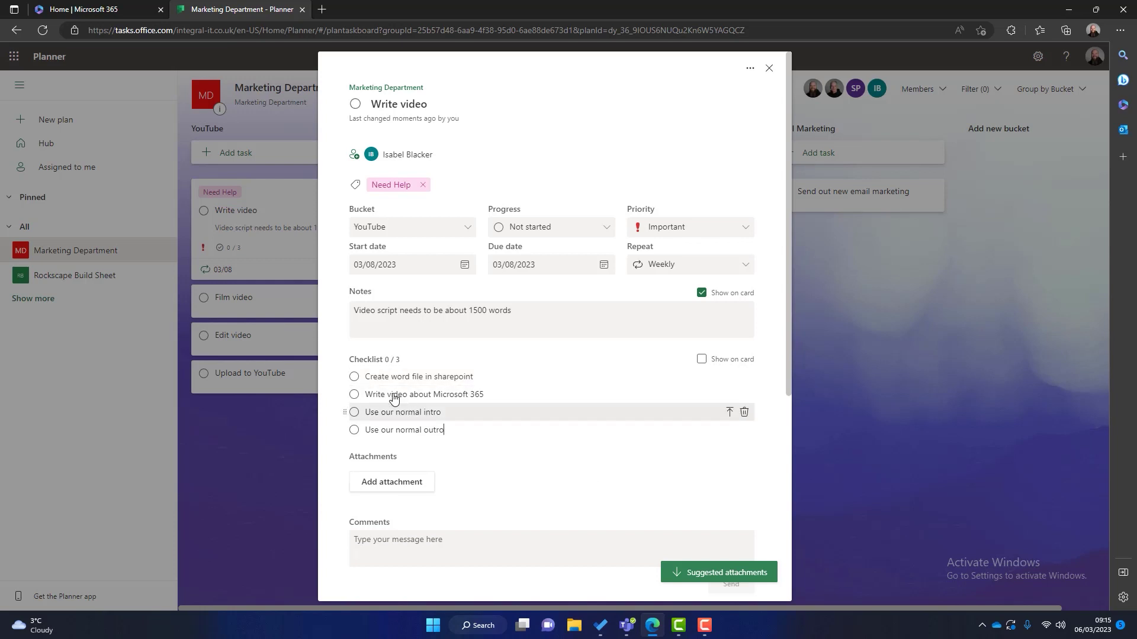
key("Return")
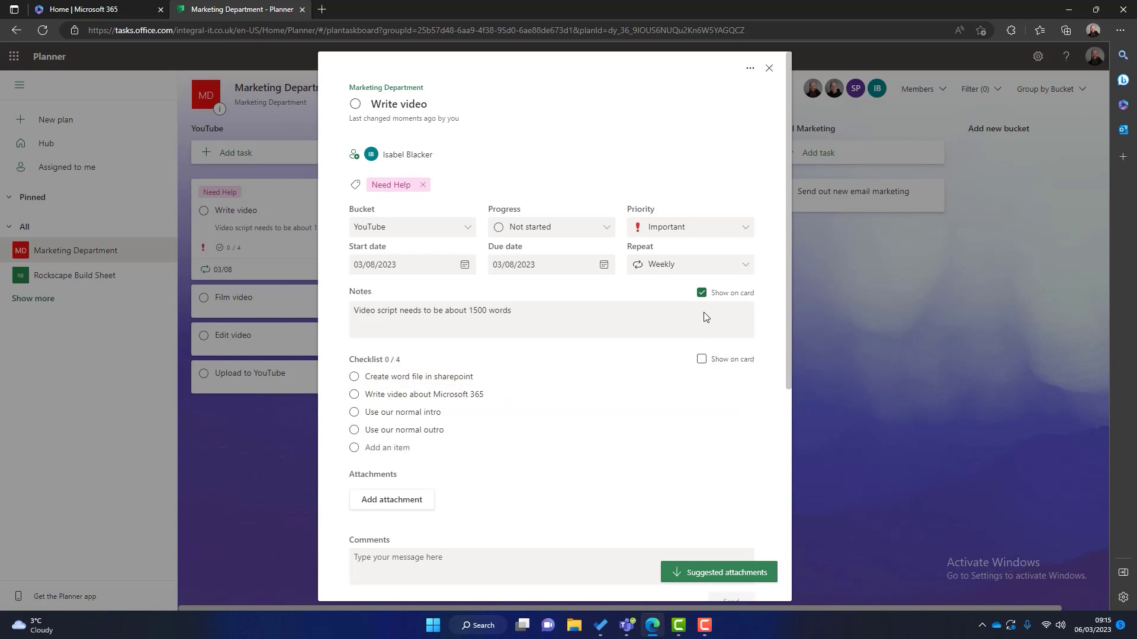
Step: Show the checklist instead of the notes on the Write video card
left_click(701, 293)
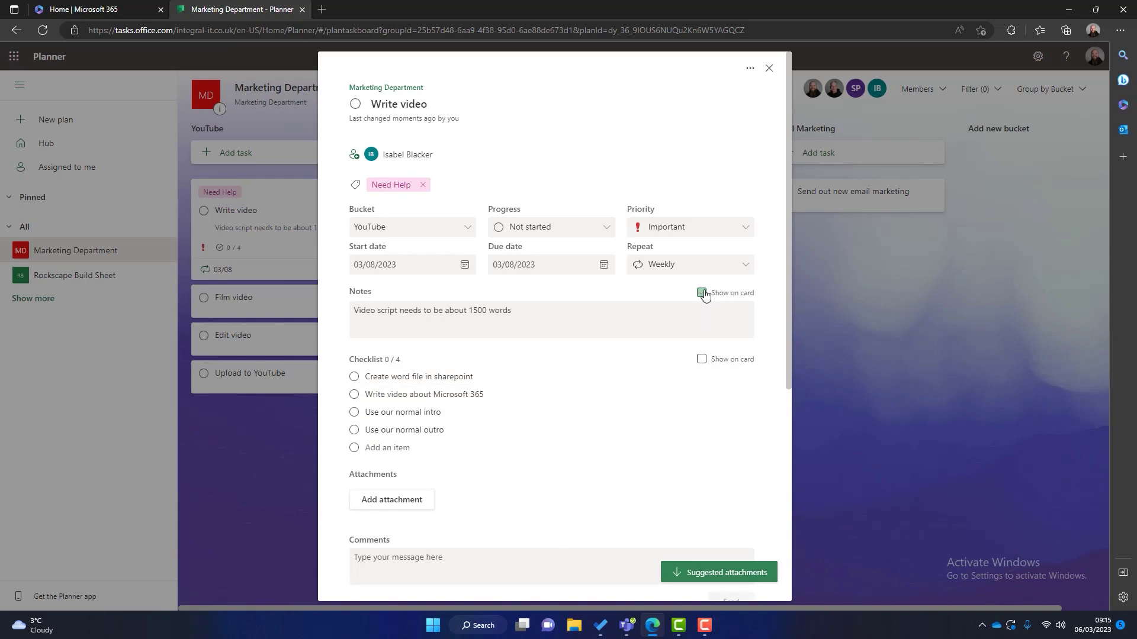
left_click(701, 359)
left_click(841, 408)
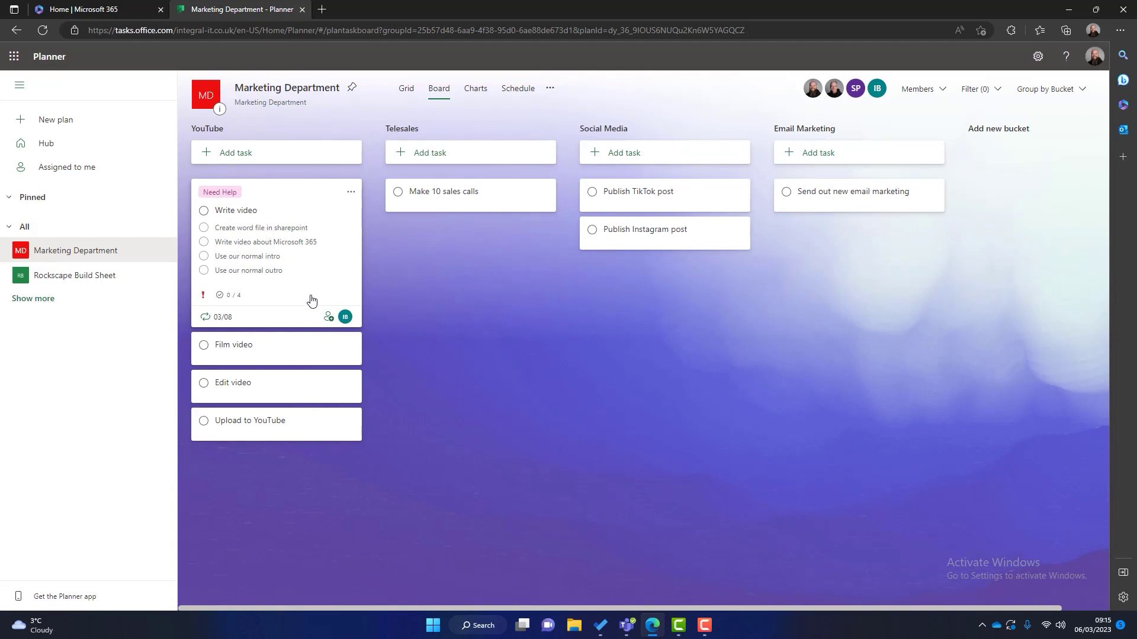
left_click(257, 194)
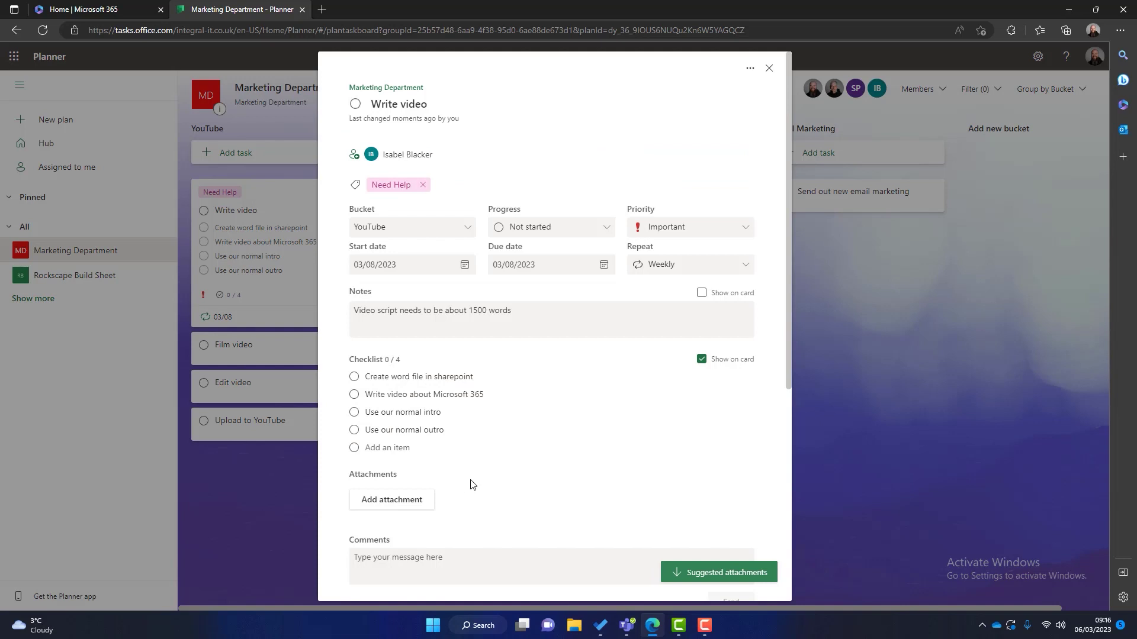
Step: Create a 'Publish Blog' task at the top of the Email Marketing bucket
left_click(862, 351)
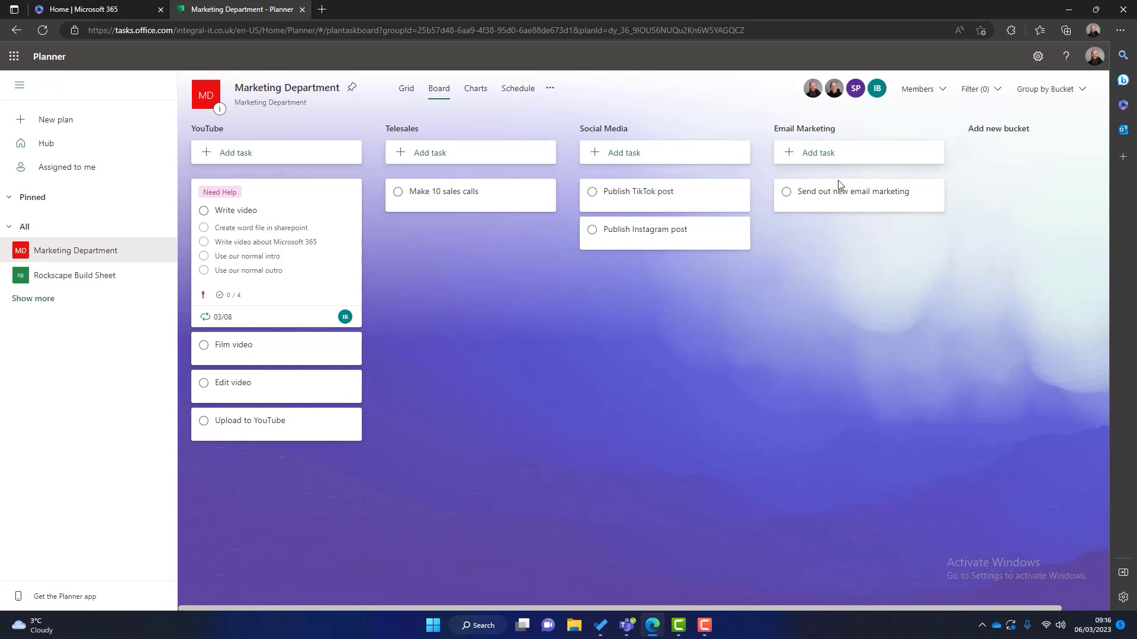
left_click(818, 152)
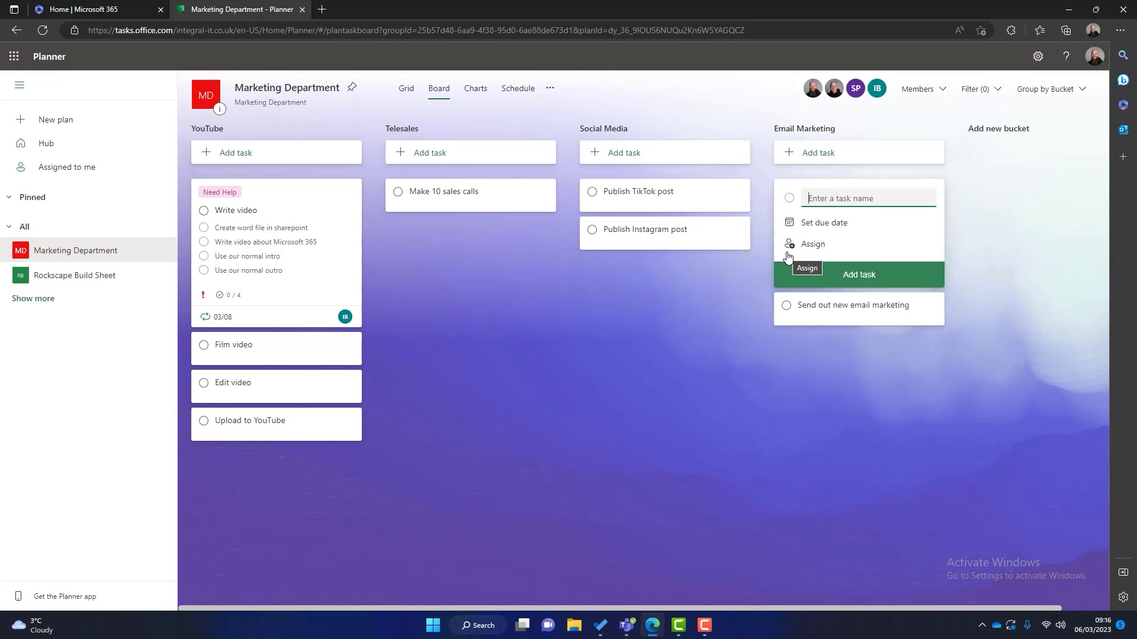
type("Publish Blog")
key("Return")
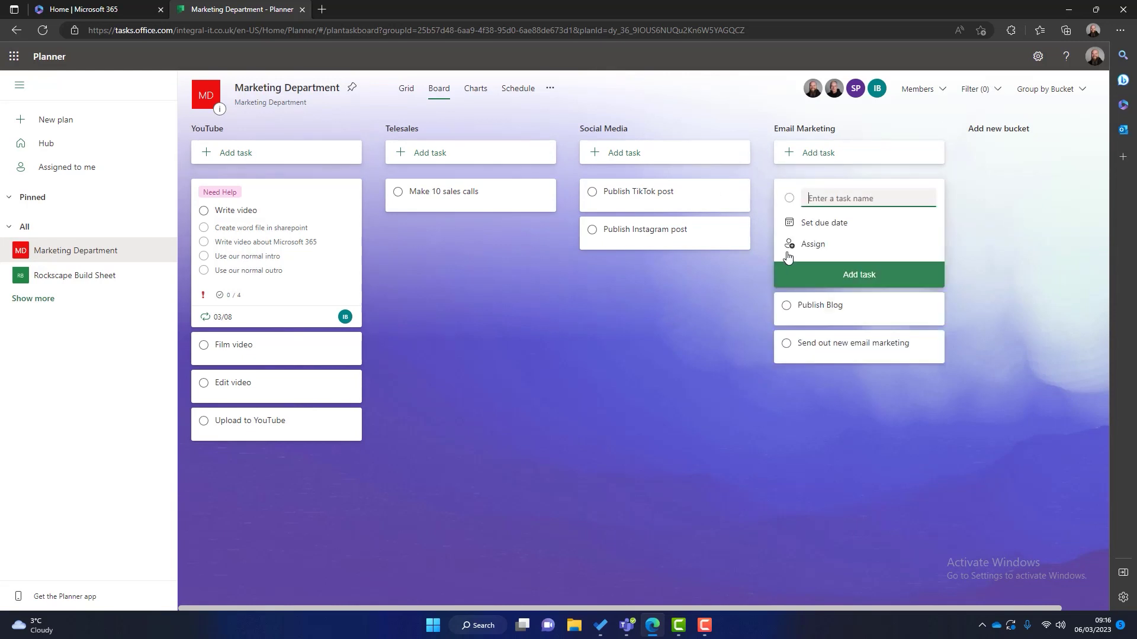
key("Escape")
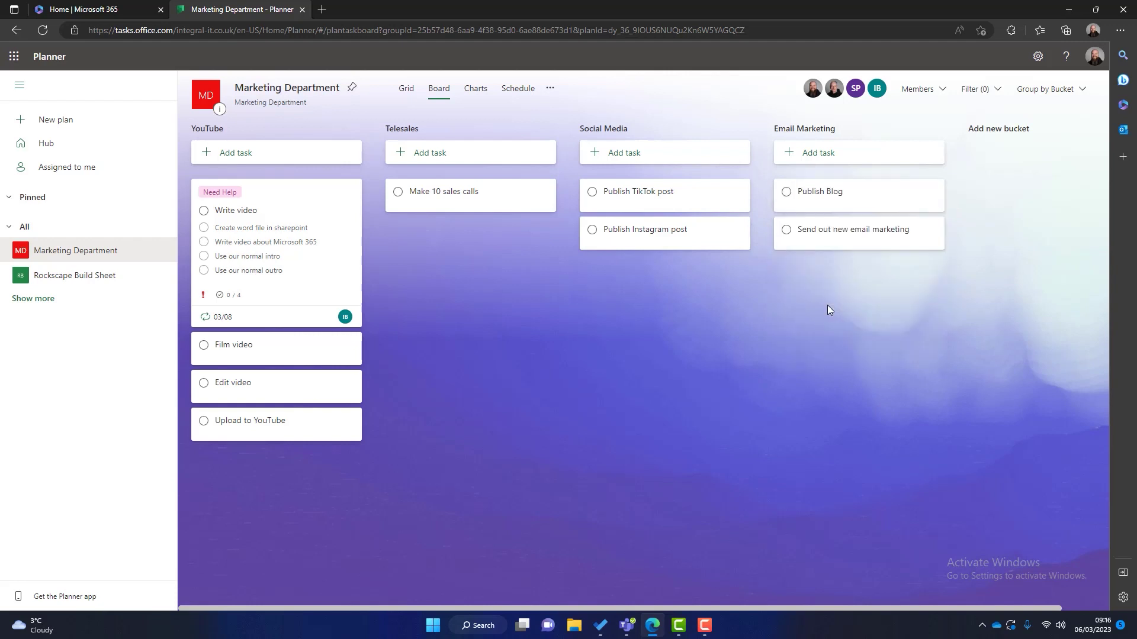
Step: Attach Blog Template.docx from the team's files to the Publish Blog task
left_click(821, 200)
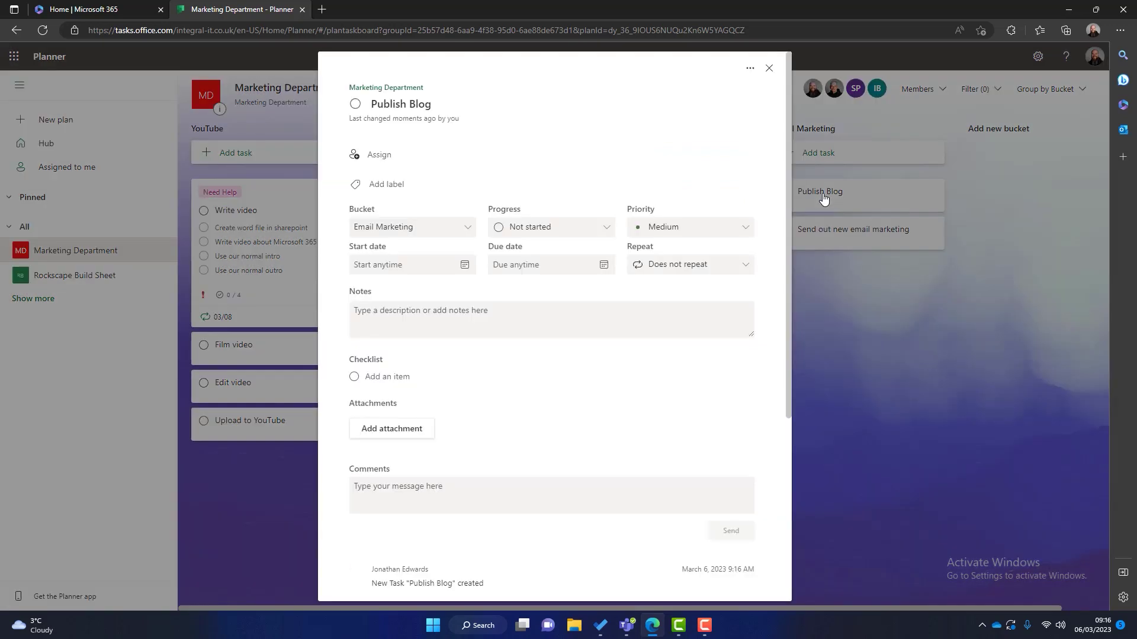
left_click(378, 429)
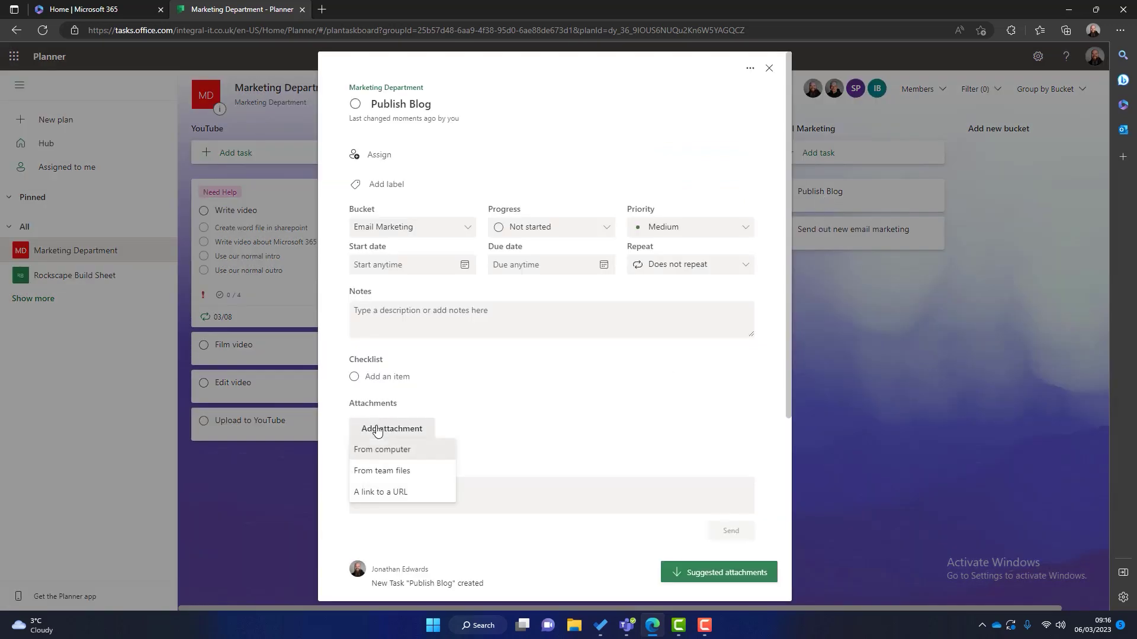
left_click(374, 477)
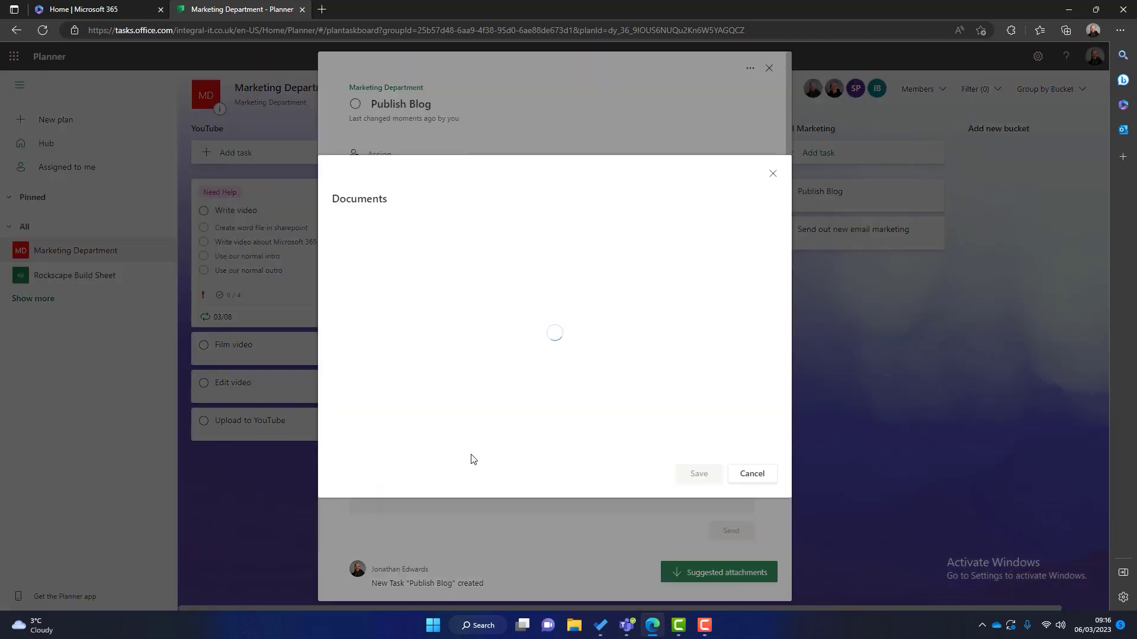
left_click(399, 265)
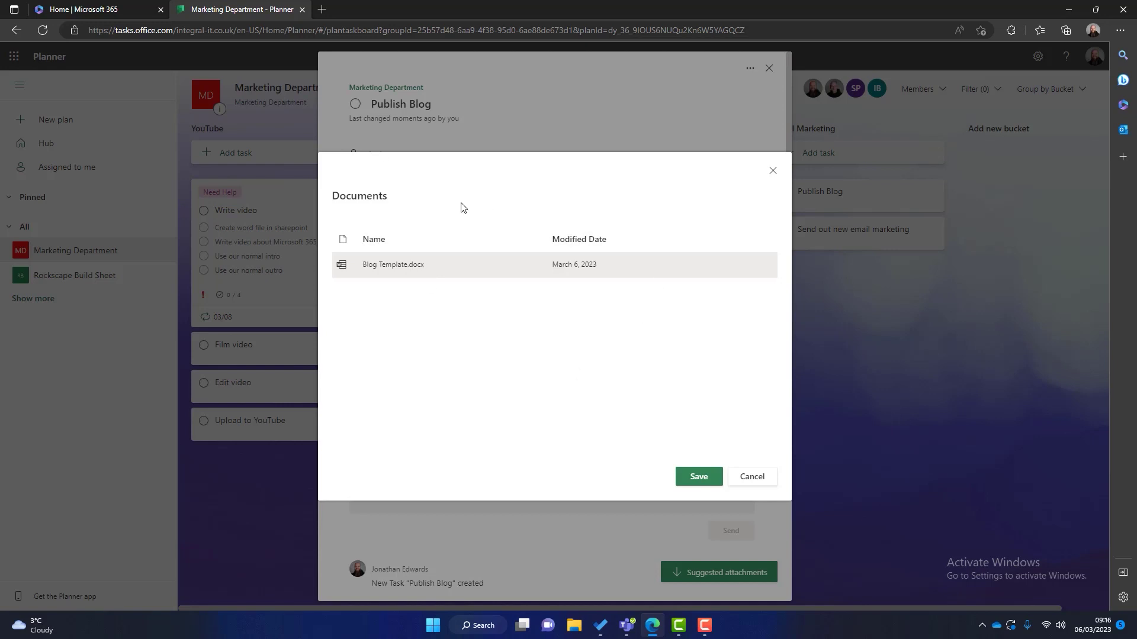
left_click(412, 271)
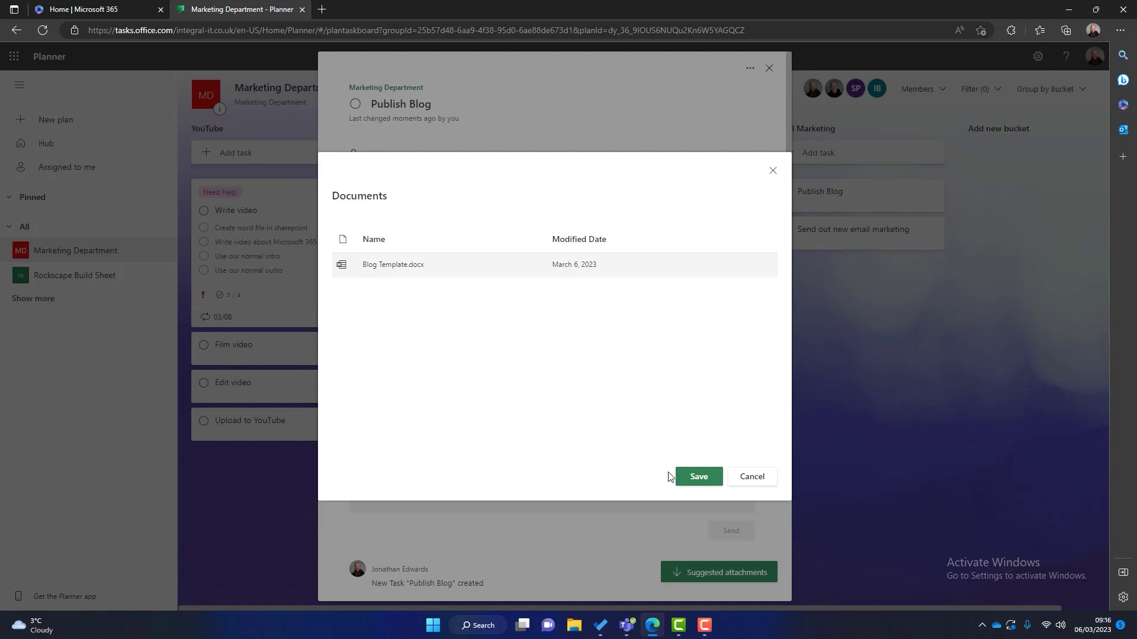
left_click(692, 476)
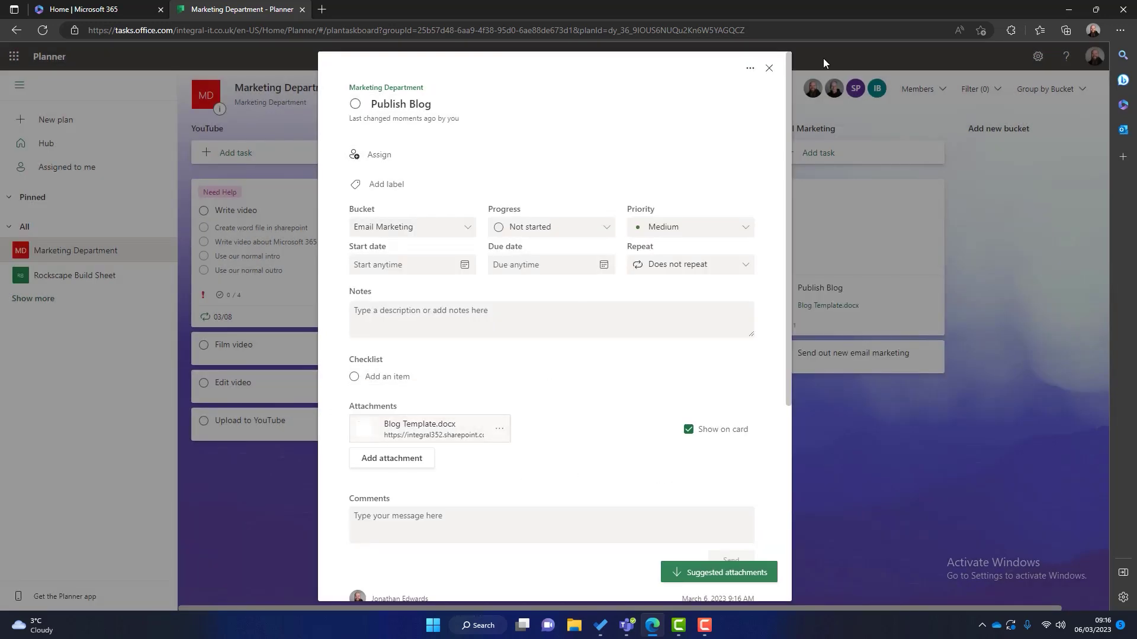
left_click(769, 67)
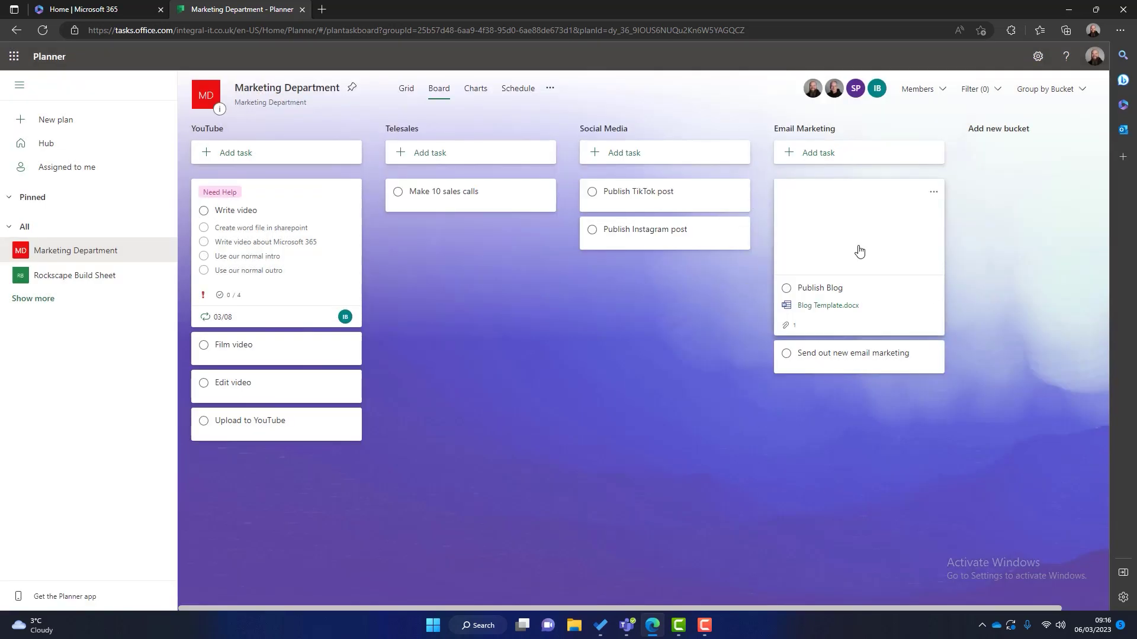
Step: Hide the Blog Template.docx preview on the Publish Blog card
left_click(915, 236)
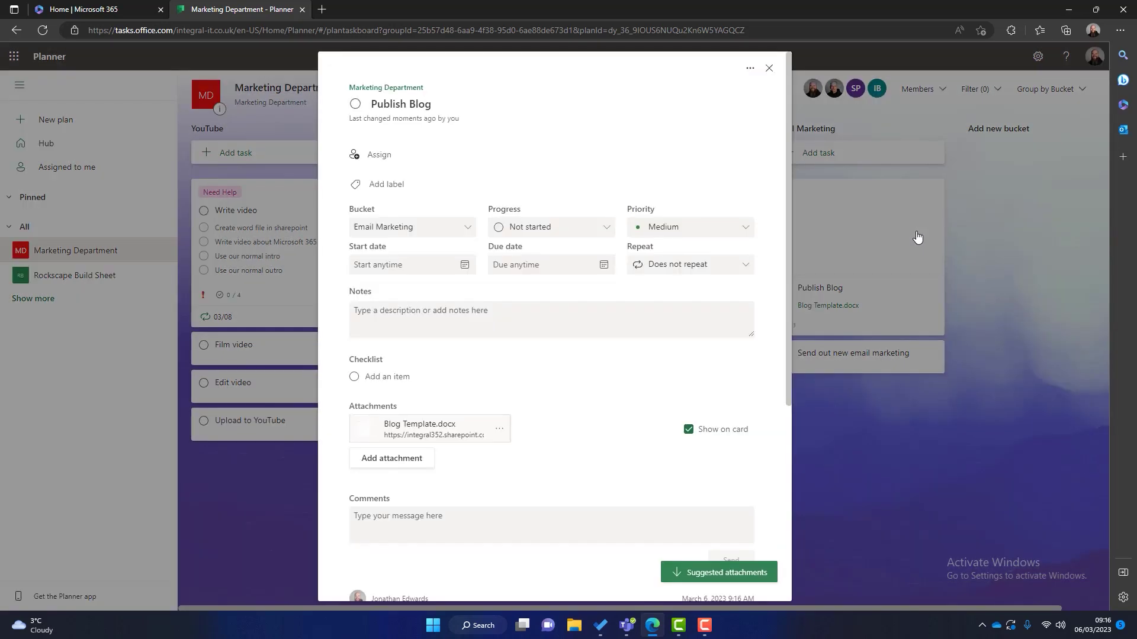
left_click(688, 430)
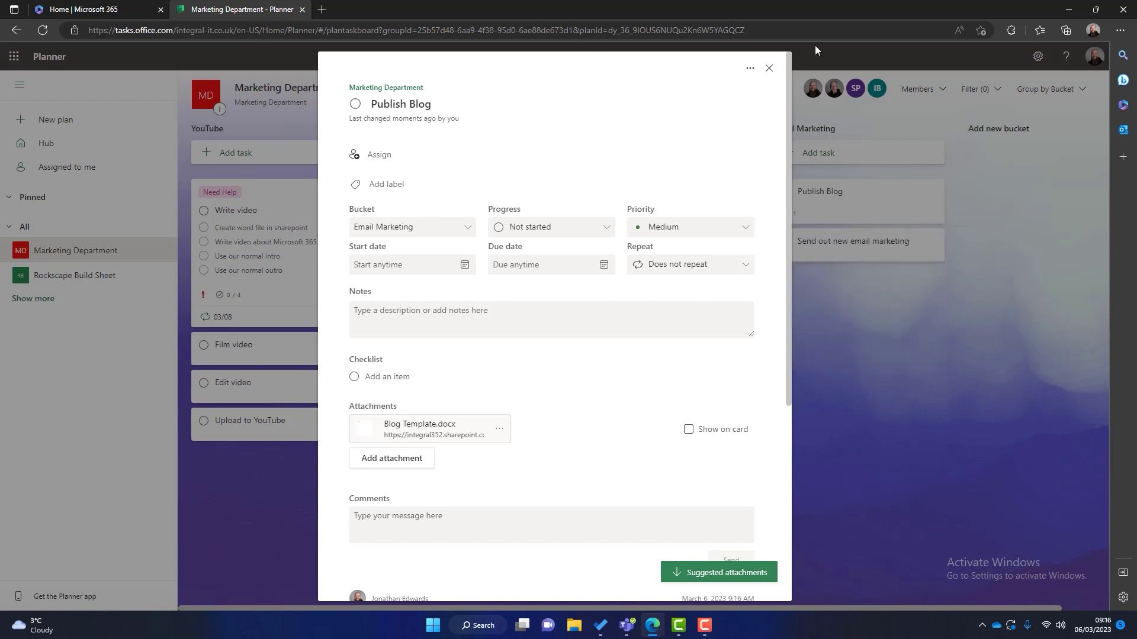
left_click(769, 68)
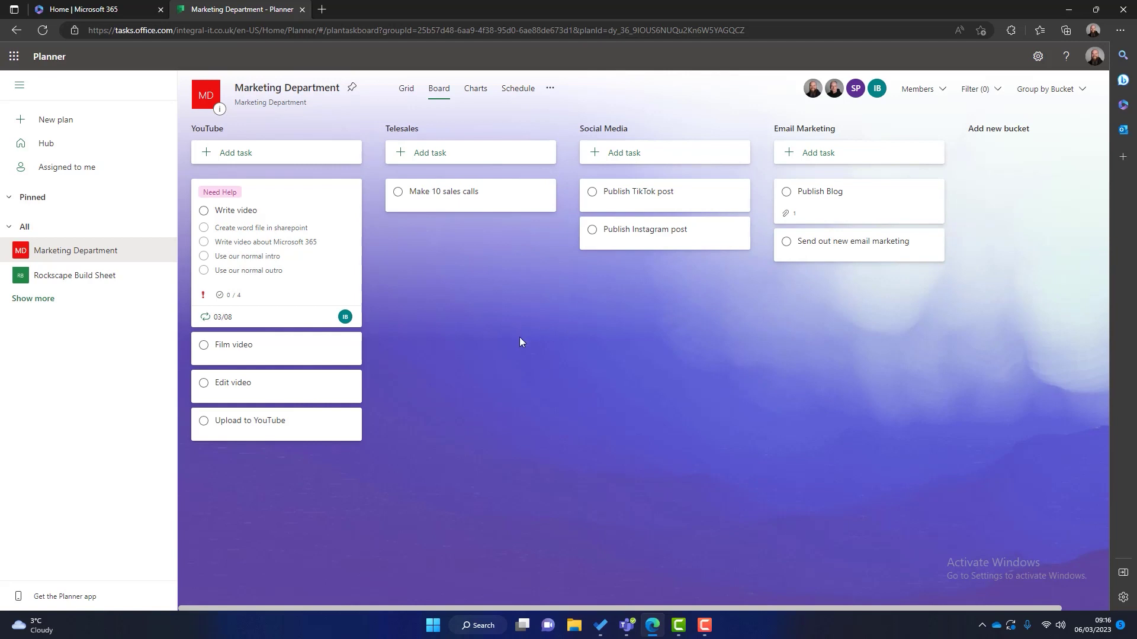
Step: Set the YouTube task priorities: Film video Urgent, Edit video Low, Upload to YouTube Important
left_click(259, 357)
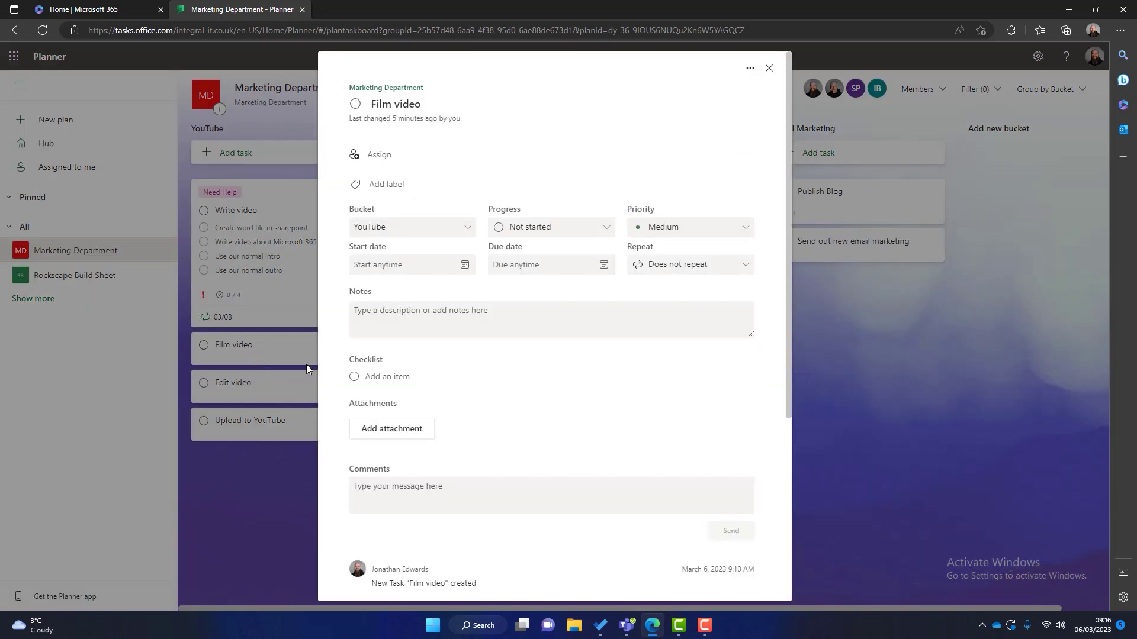
left_click(674, 229)
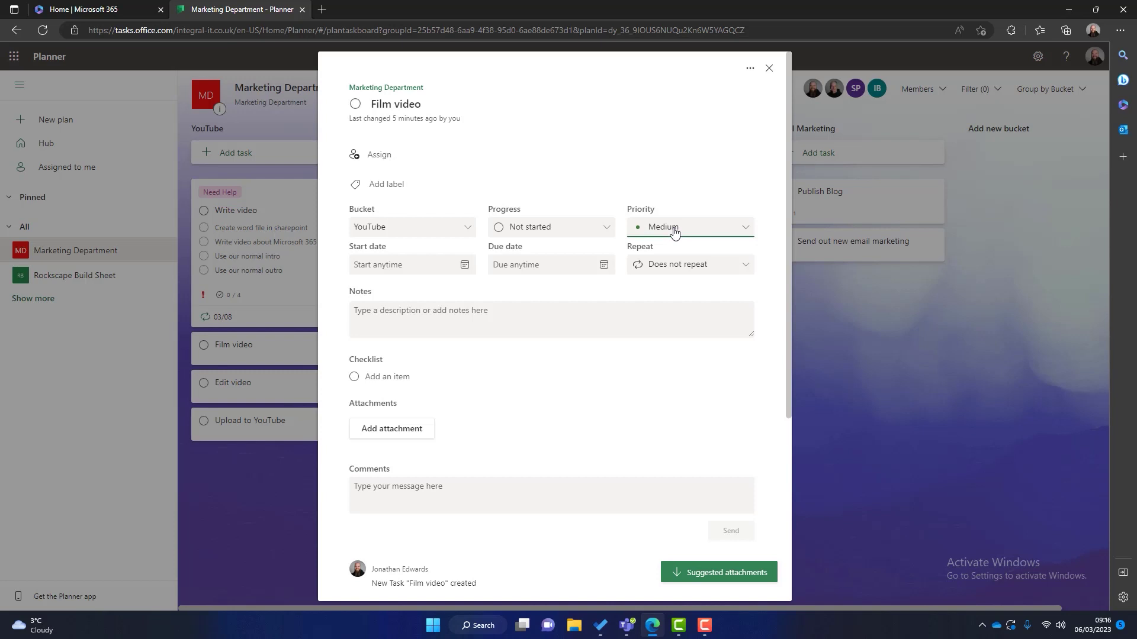
left_click(668, 250)
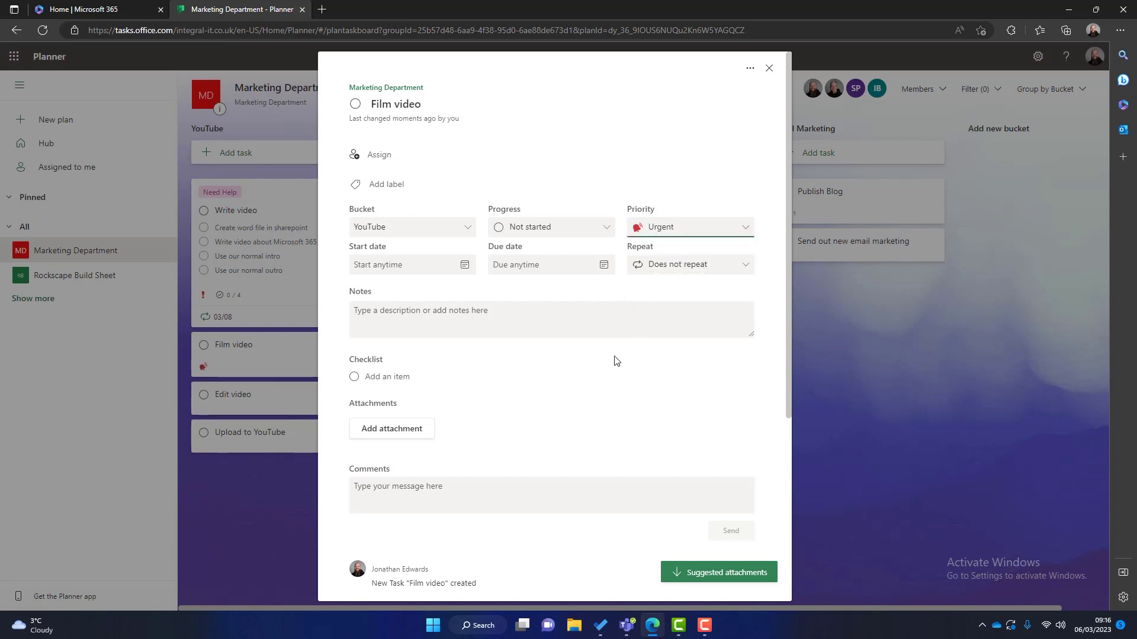
left_click(931, 403)
left_click(213, 400)
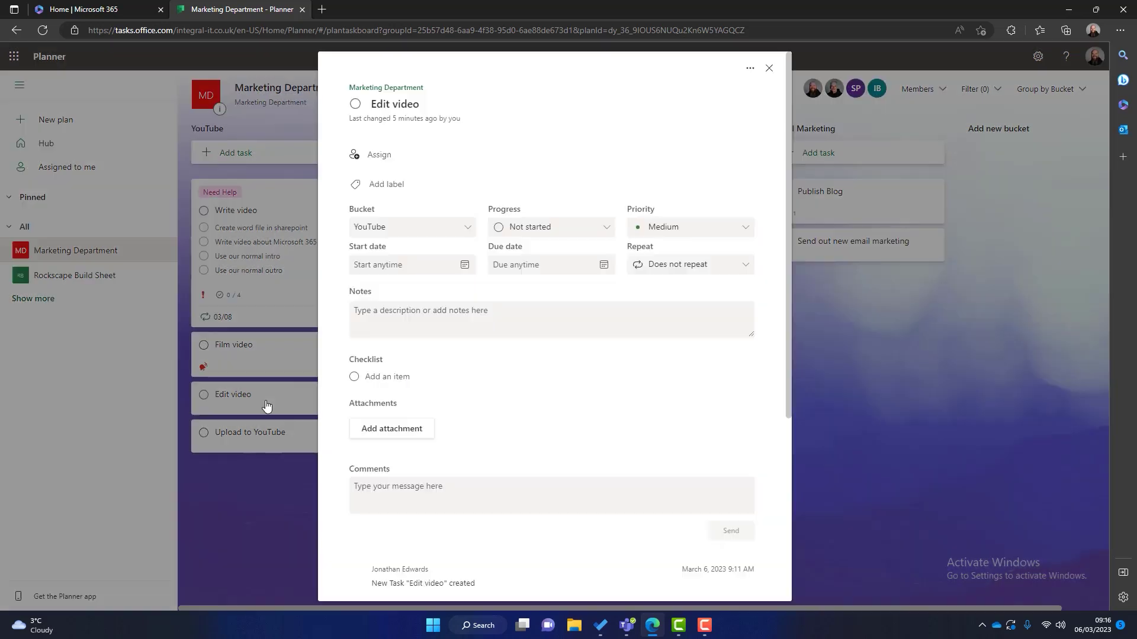
left_click(660, 229)
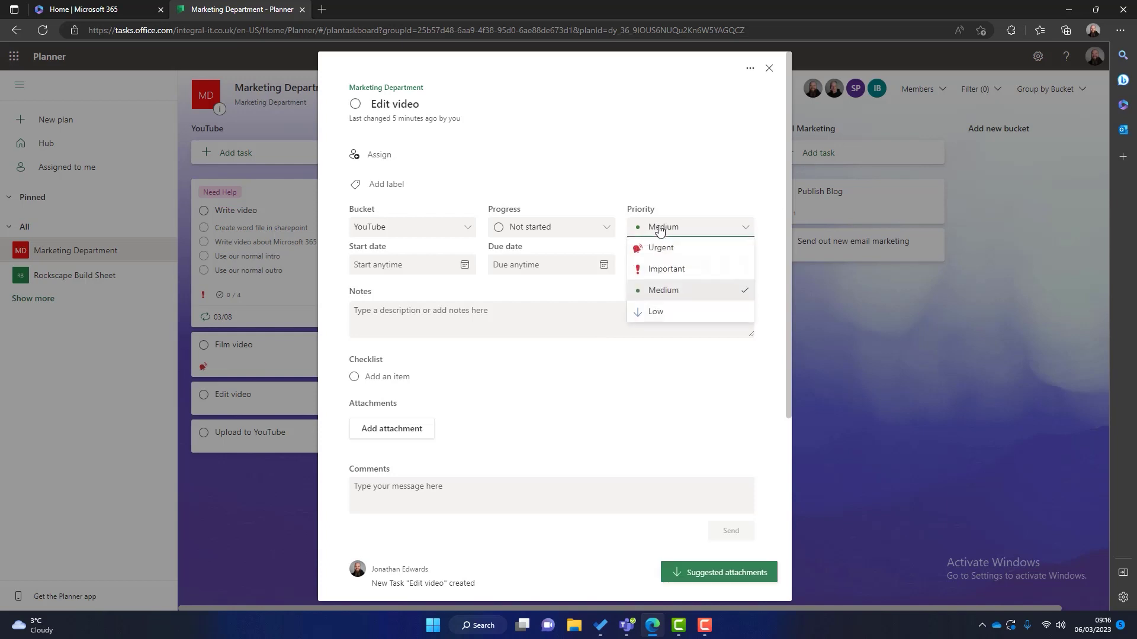
left_click(655, 313)
left_click(962, 407)
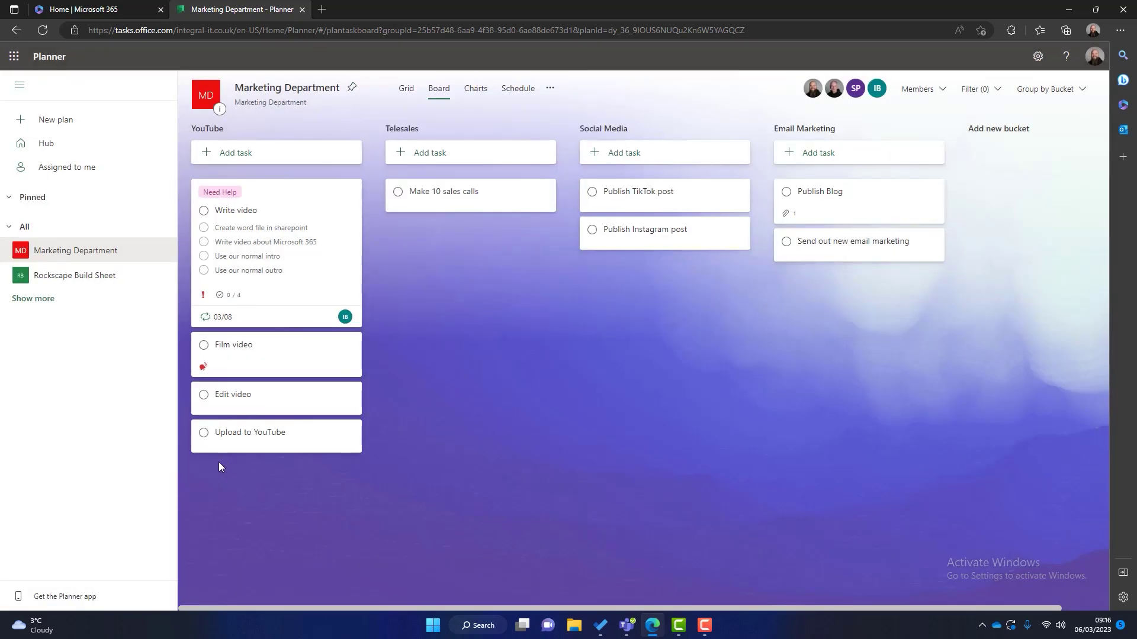
left_click(253, 435)
left_click(669, 229)
left_click(666, 267)
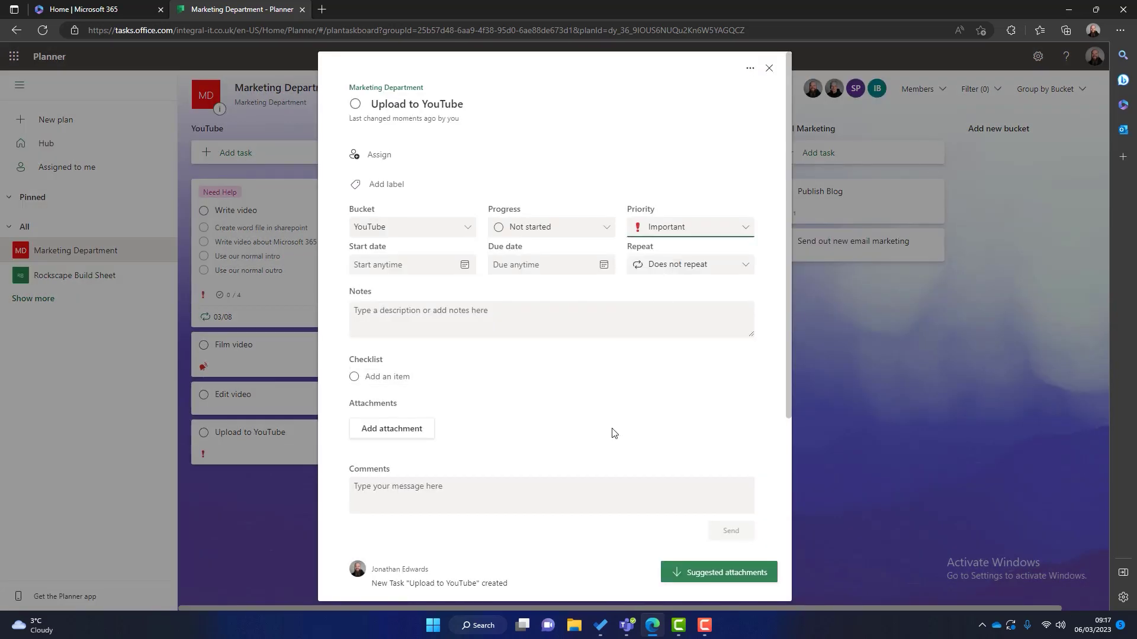
left_click(981, 380)
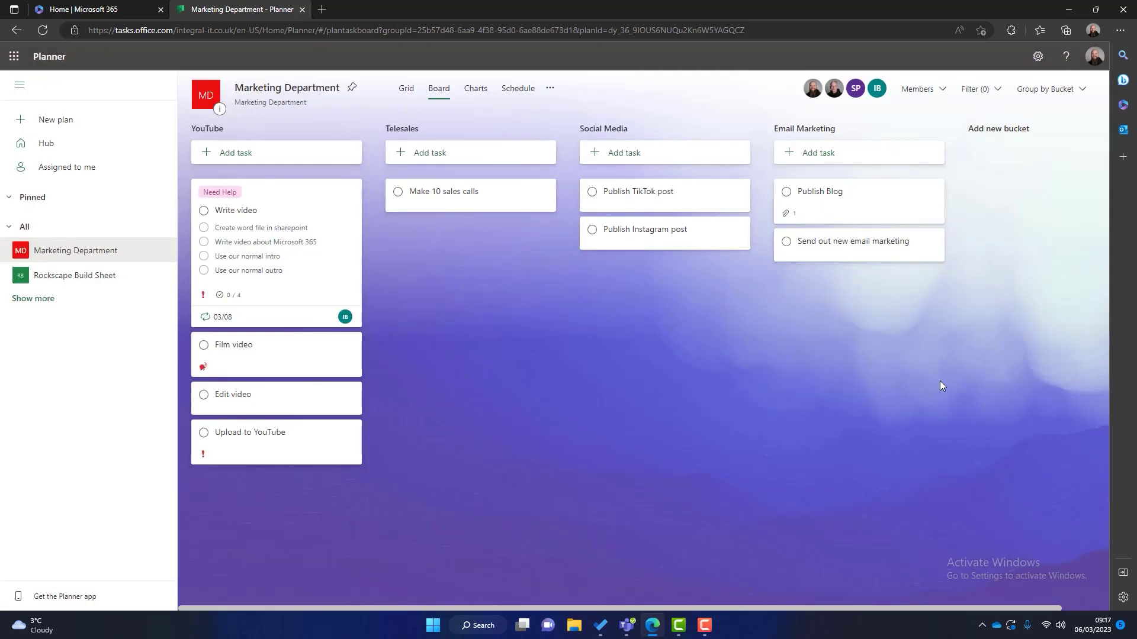
Step: Mark Make 10 sales calls as Urgent and assign it to a team member
left_click(455, 192)
left_click(708, 228)
left_click(690, 249)
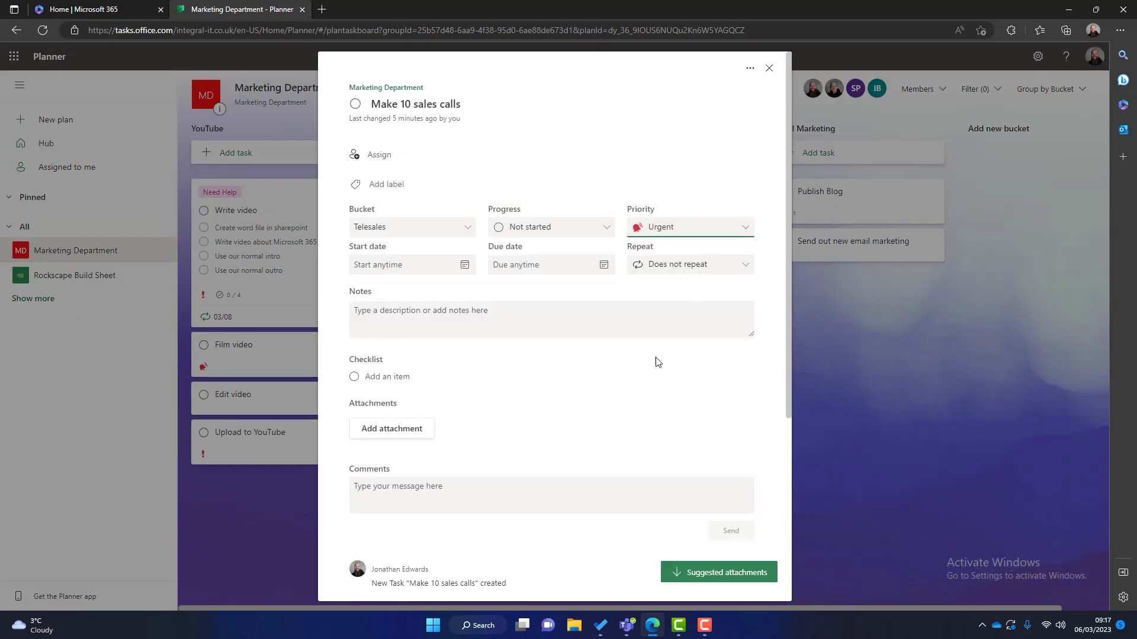
left_click(379, 156)
left_click(424, 325)
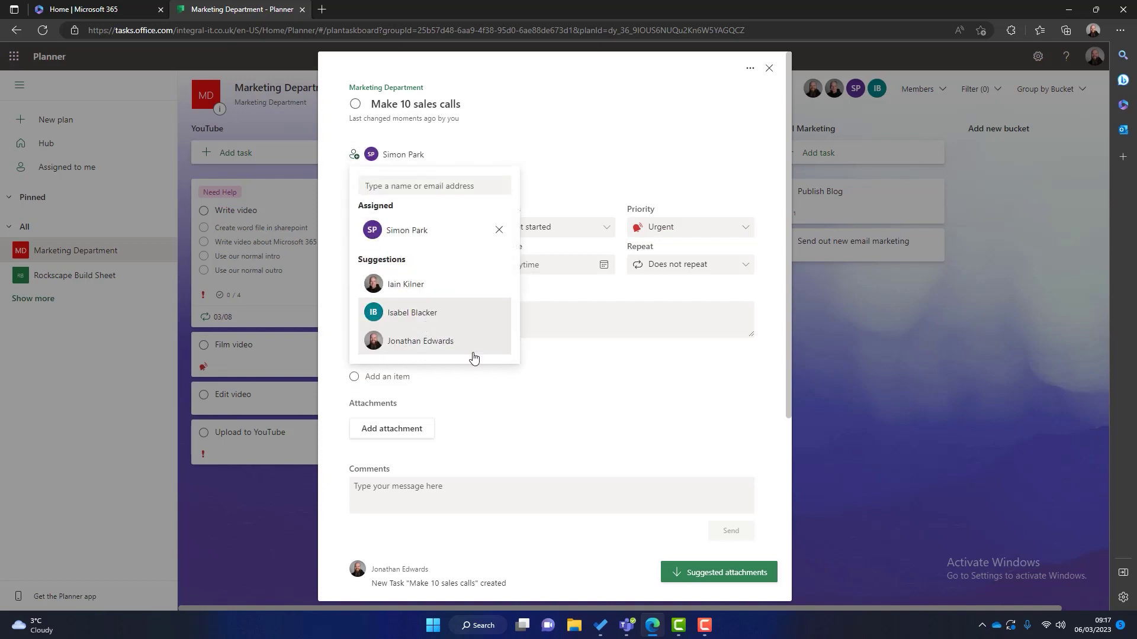
left_click(598, 442)
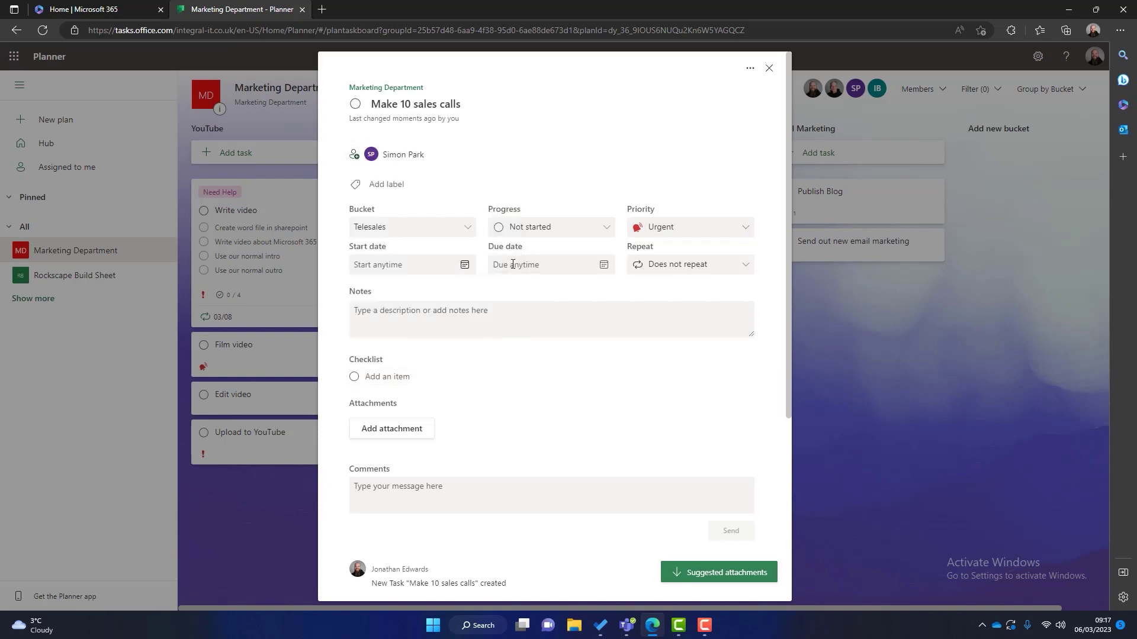
Step: Give Make 10 sales calls a 03/07/2023 start date and a daily repeat
left_click(465, 264)
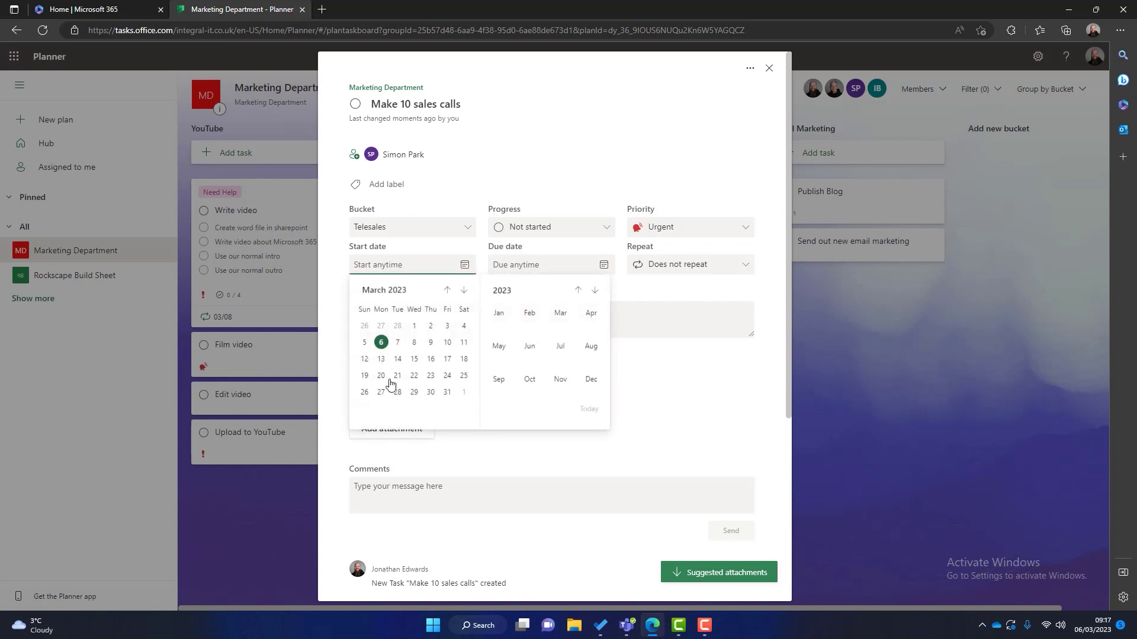
left_click(394, 339)
left_click(681, 265)
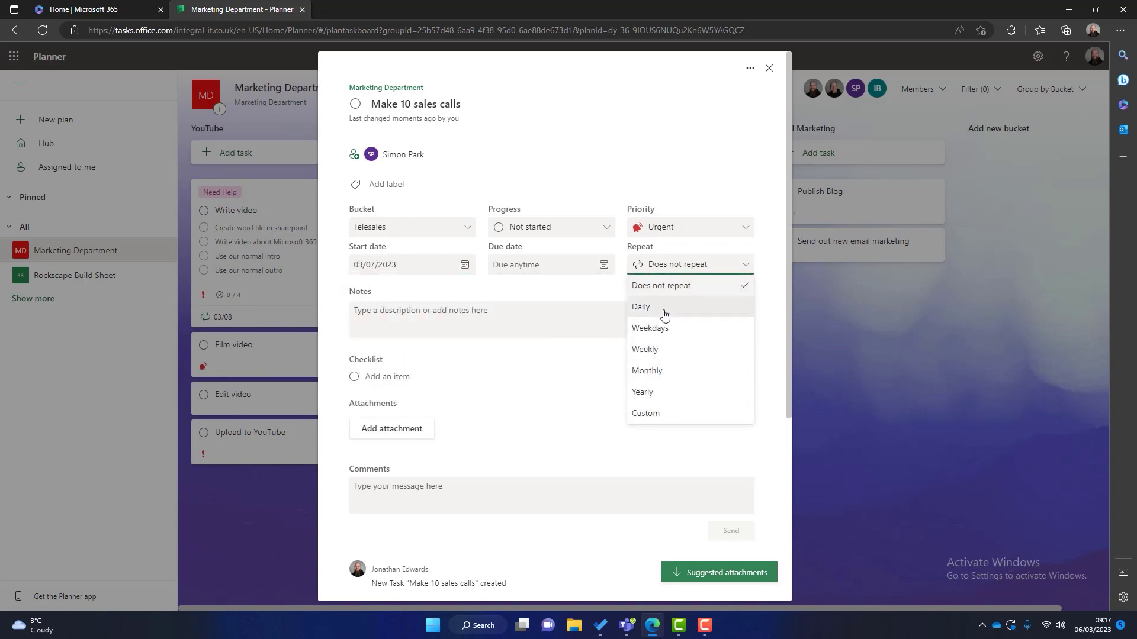
left_click(662, 309)
left_click(648, 400)
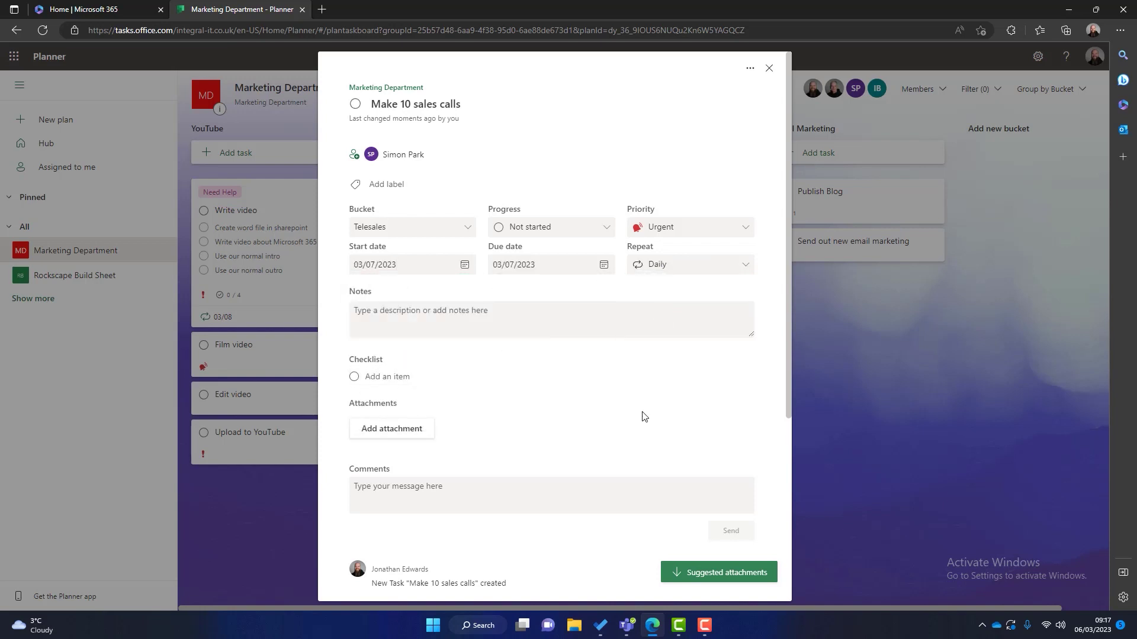
left_click(887, 355)
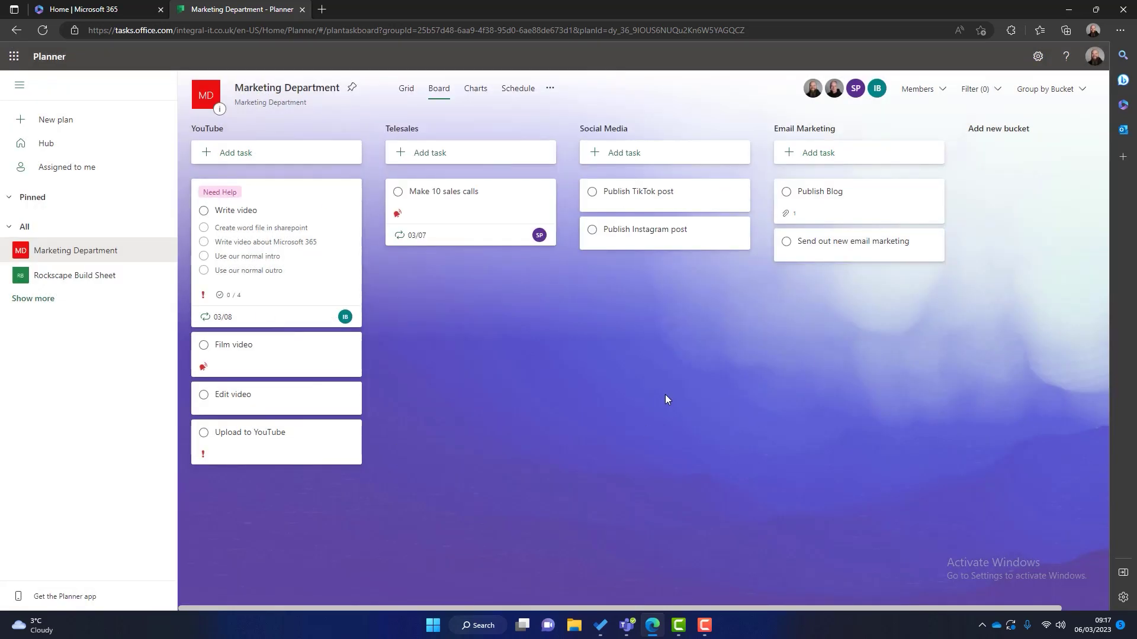
Step: Check the nine tasks on the monthly Schedule calendar, then list them in Grid view
left_click(519, 93)
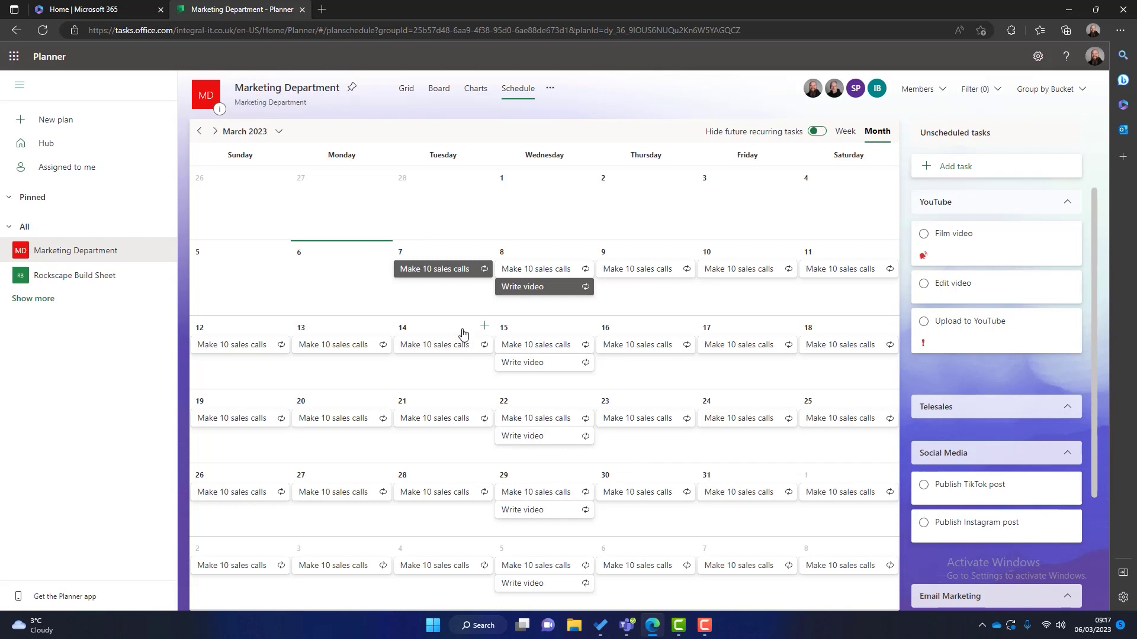
left_click(436, 90)
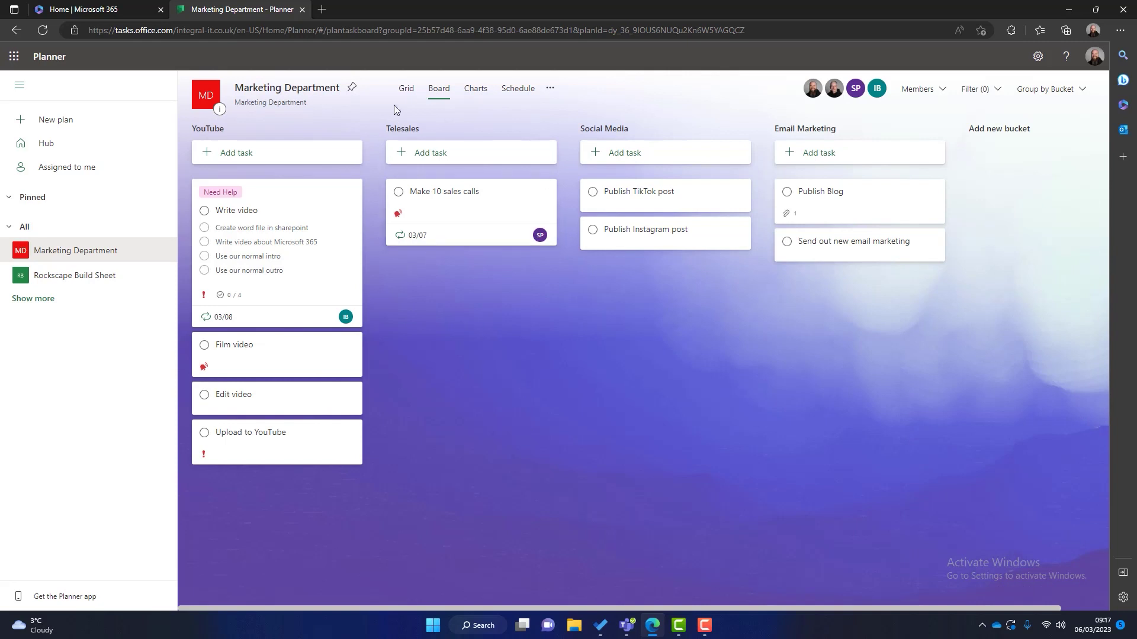
left_click(405, 90)
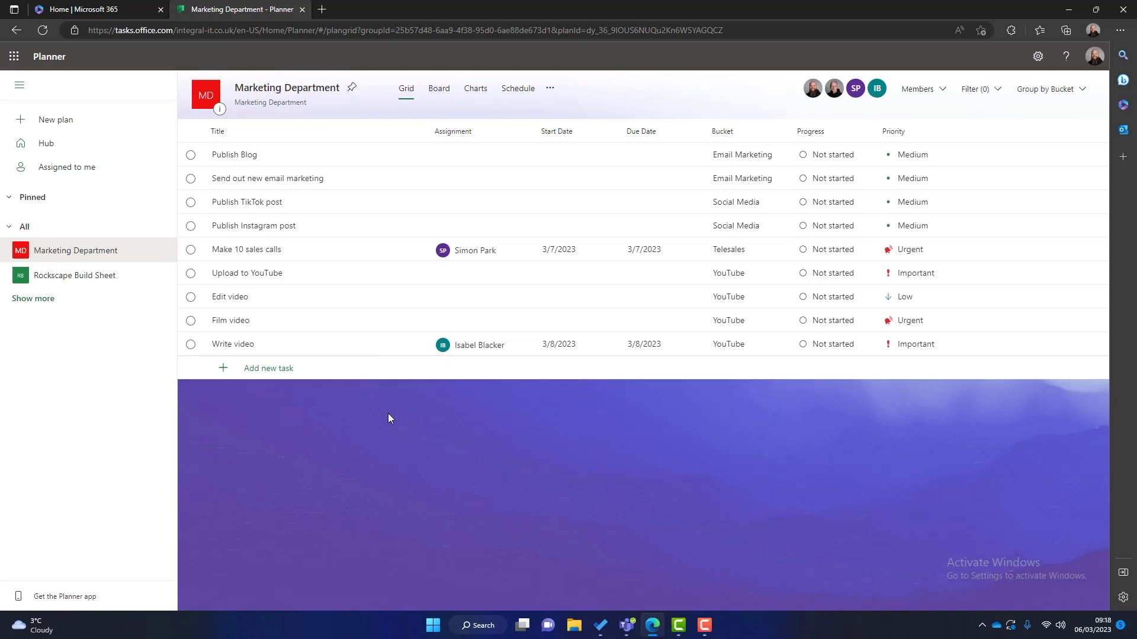
Step: Scroll through the status, bucket, priority and member charts, then go back to Board view
left_click(474, 92)
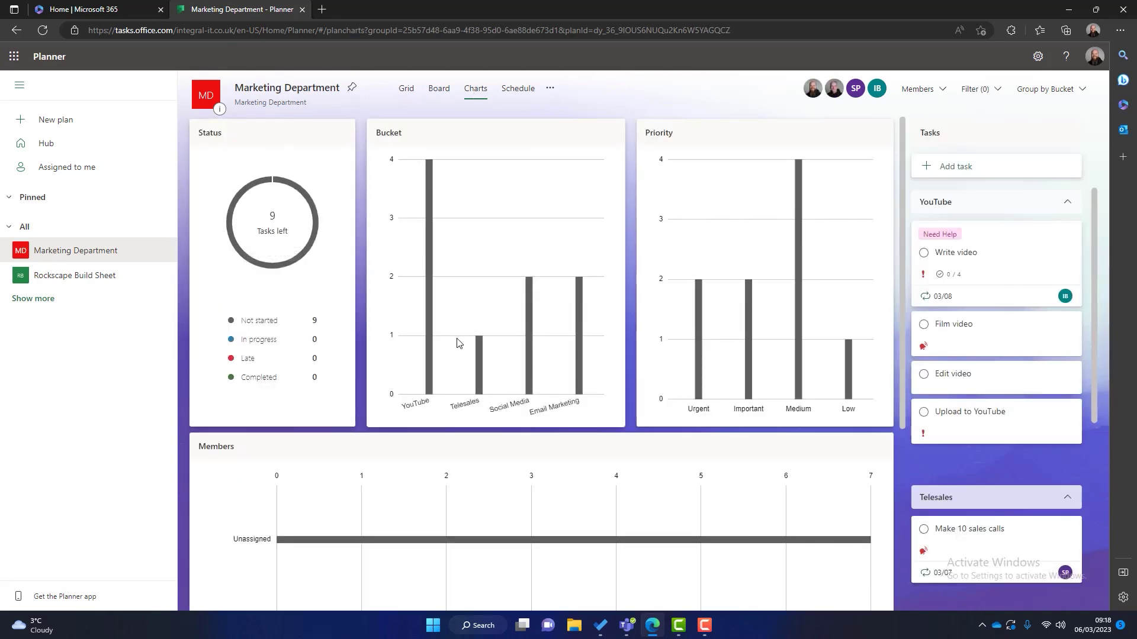
scroll(458, 342, "down", 5)
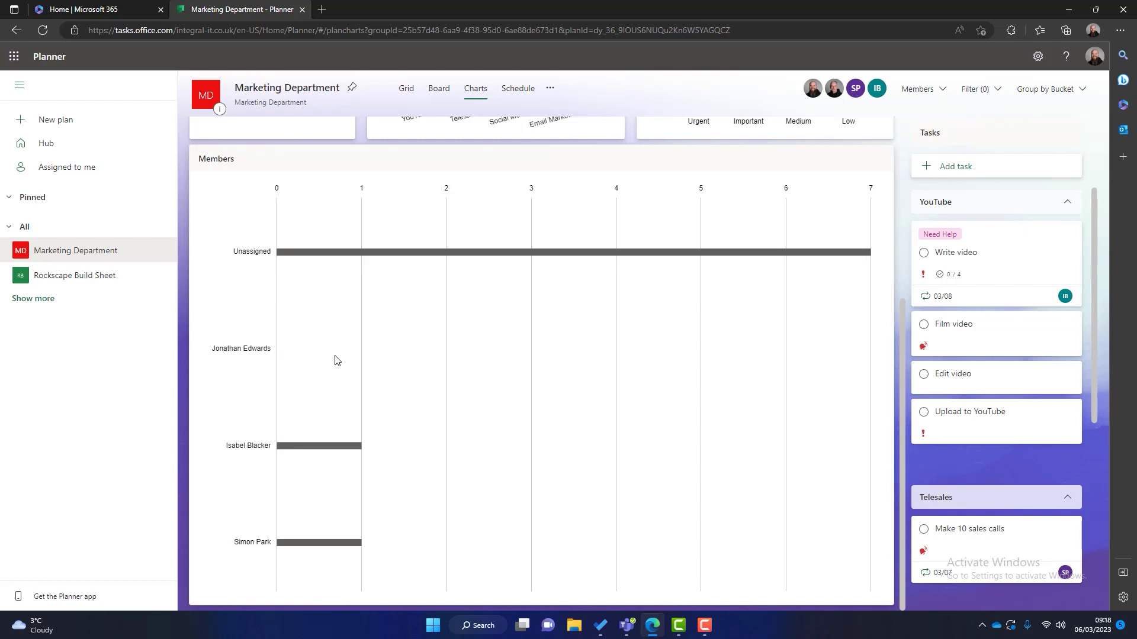
scroll(469, 384, "up", 1)
scroll(469, 384, "up", 5)
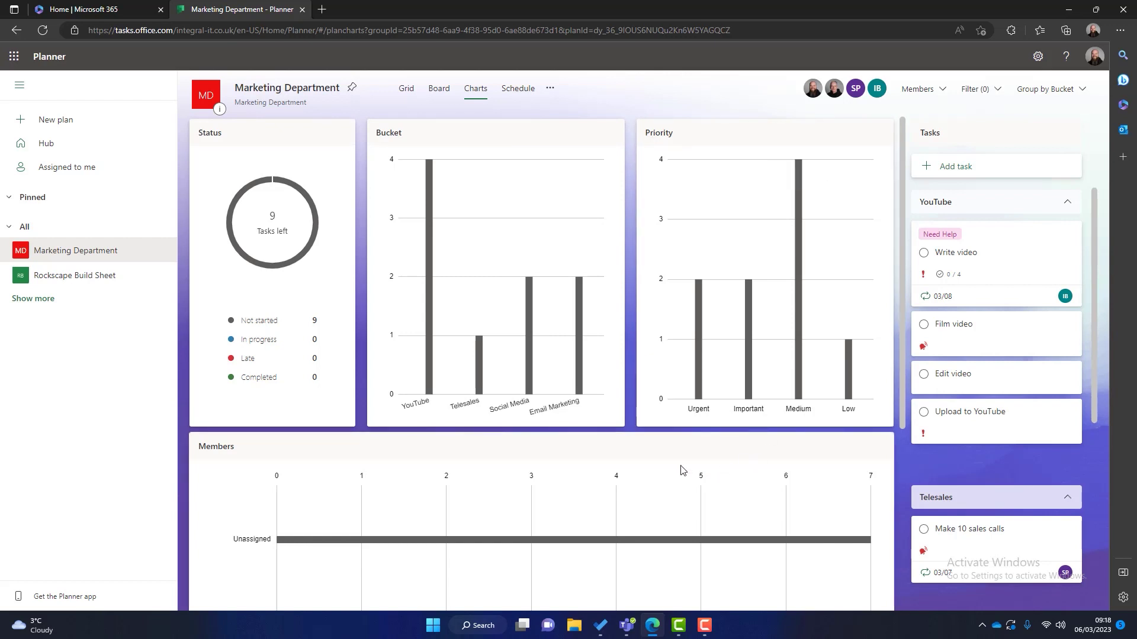
left_click(446, 95)
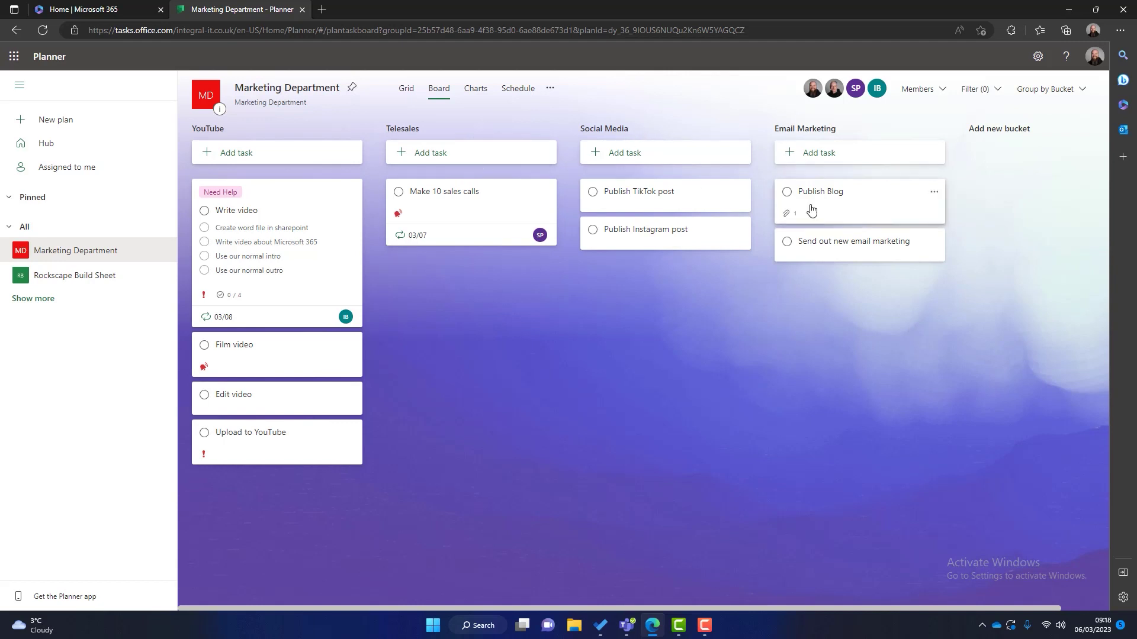
Step: Group the board by priority, then by assignee, and finally back by bucket
left_click(1083, 96)
left_click(1038, 217)
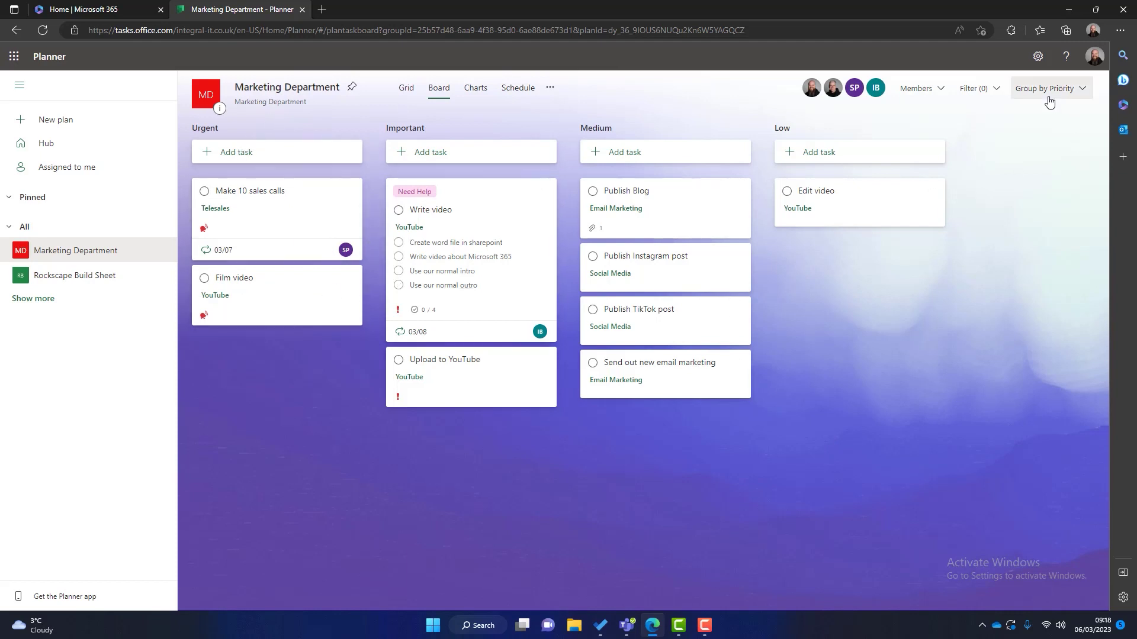
left_click(1068, 93)
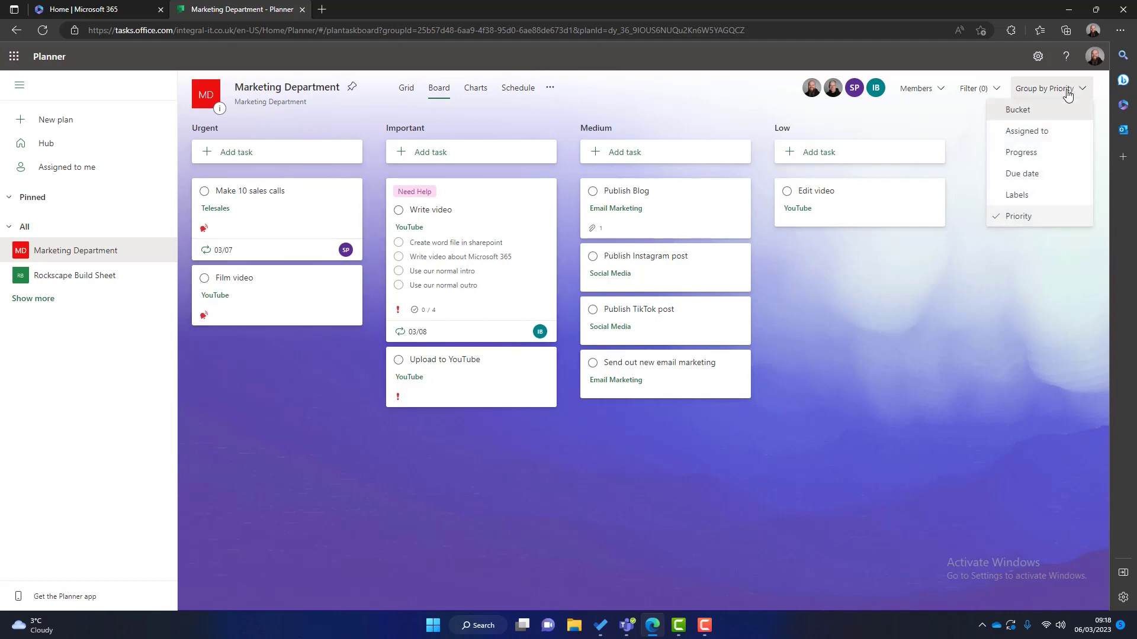
left_click(1045, 130)
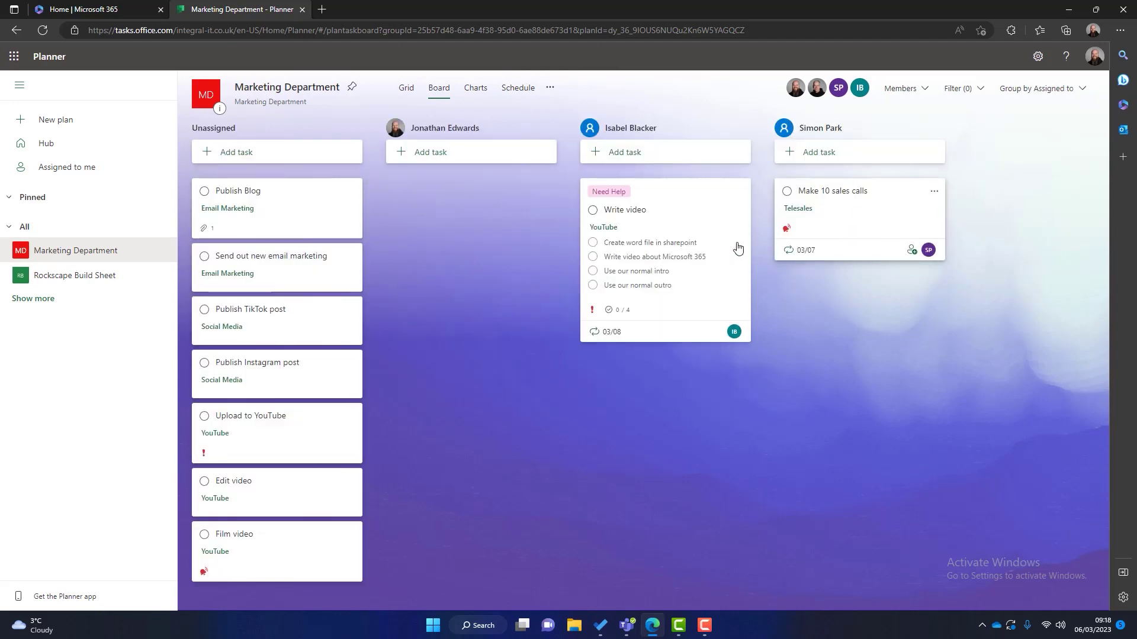
left_click(1055, 99)
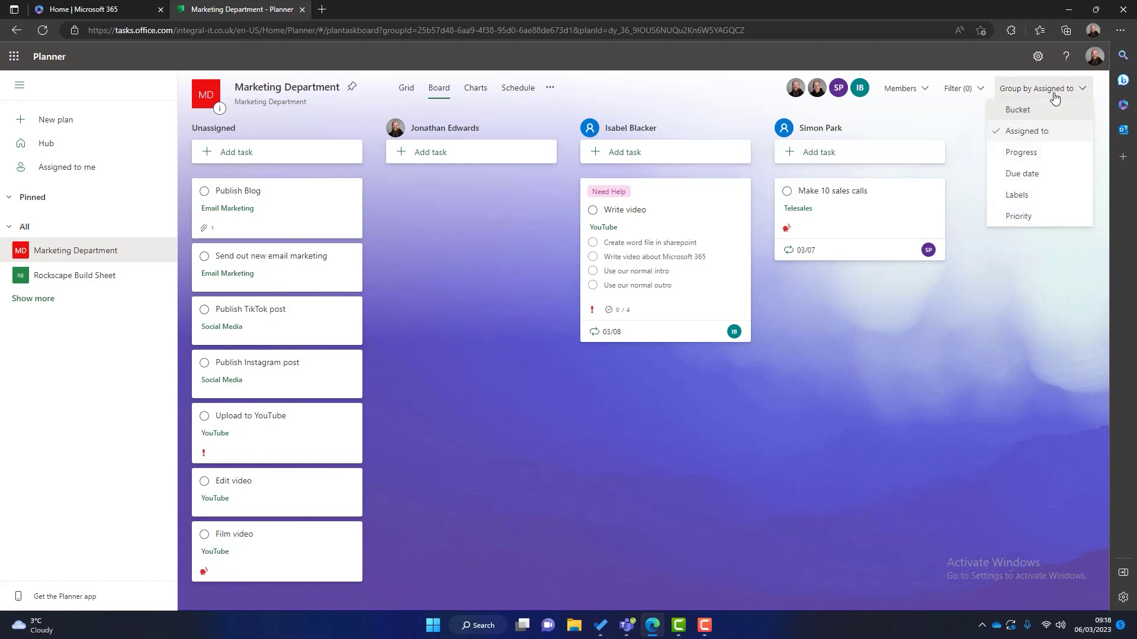
left_click(1025, 110)
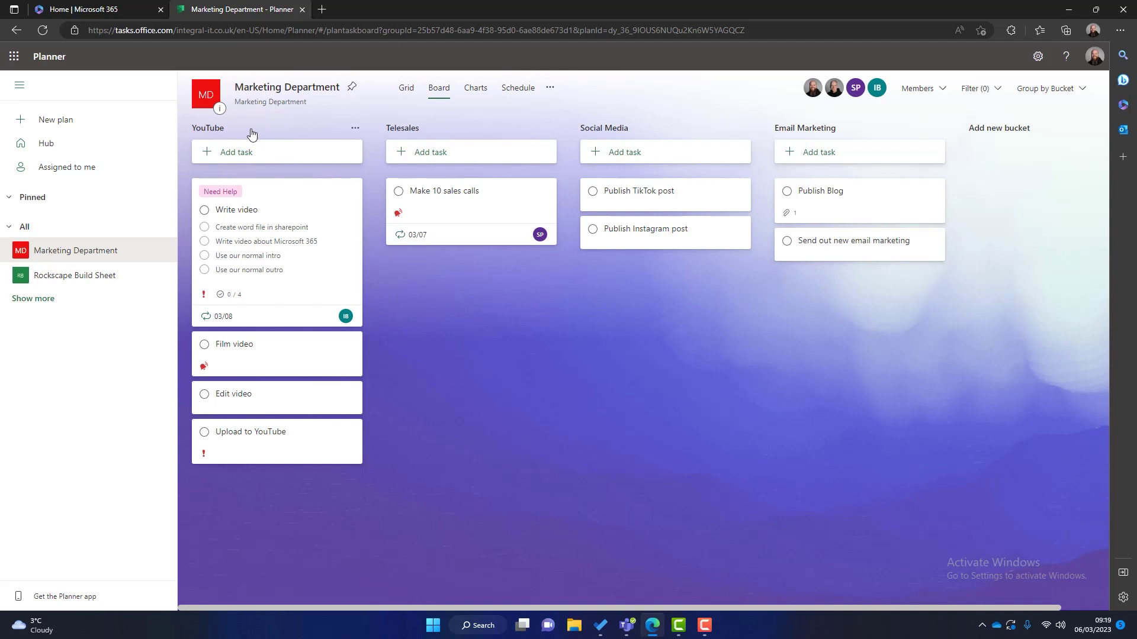
Step: Rename the YouTube bucket to add a movie-camera emoji after its name
left_click(290, 130)
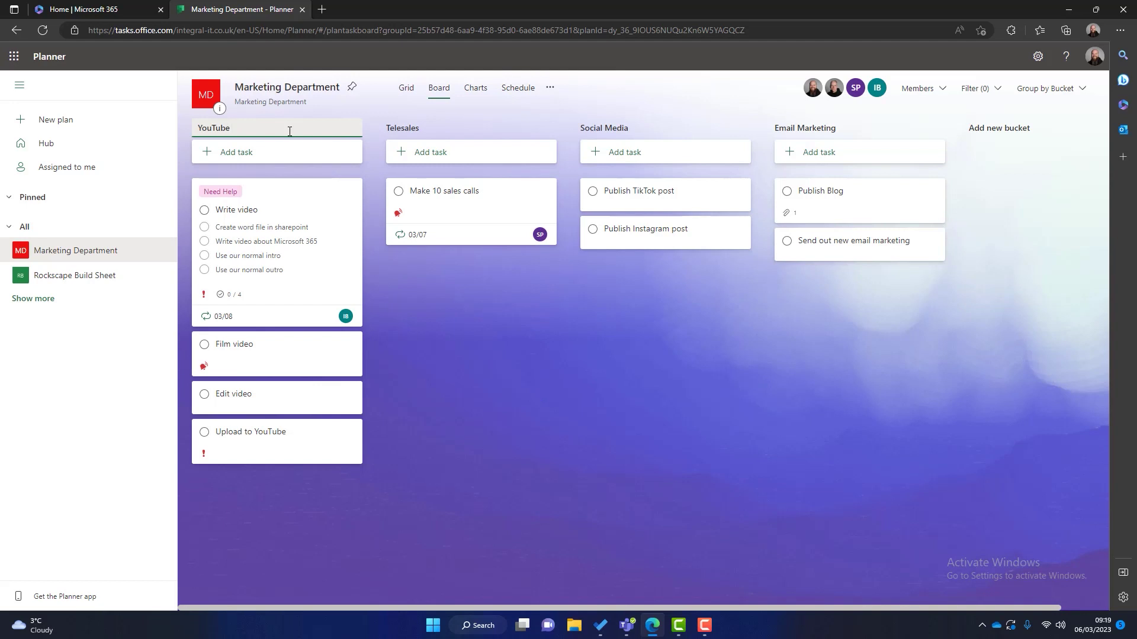
key("super+period")
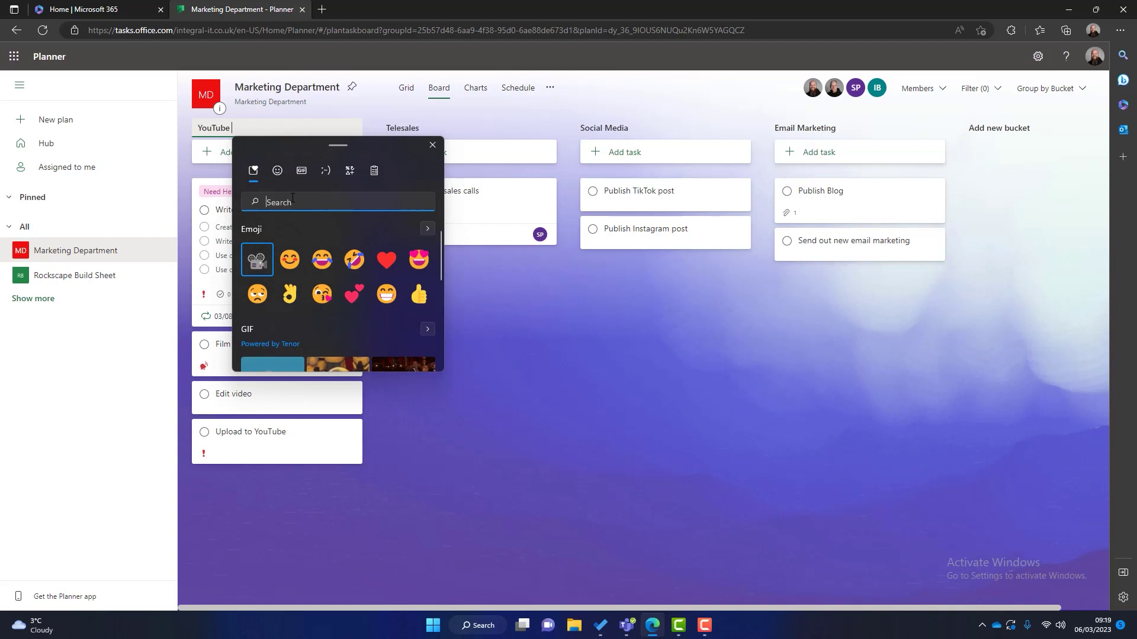
type("video")
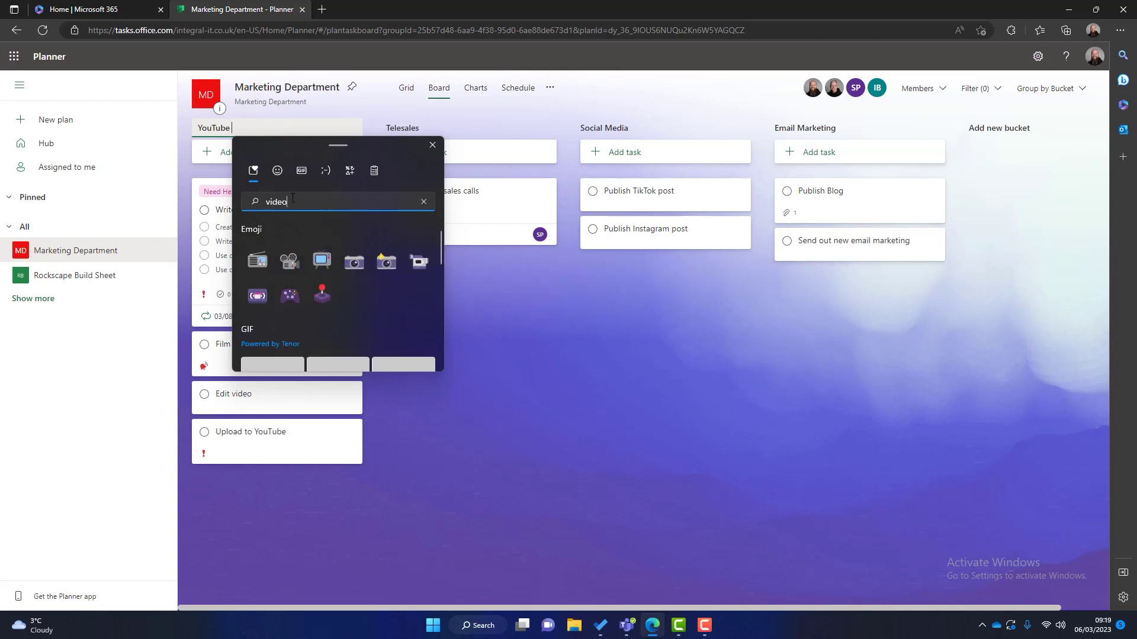
left_click(289, 261)
left_click(531, 370)
left_click(532, 370)
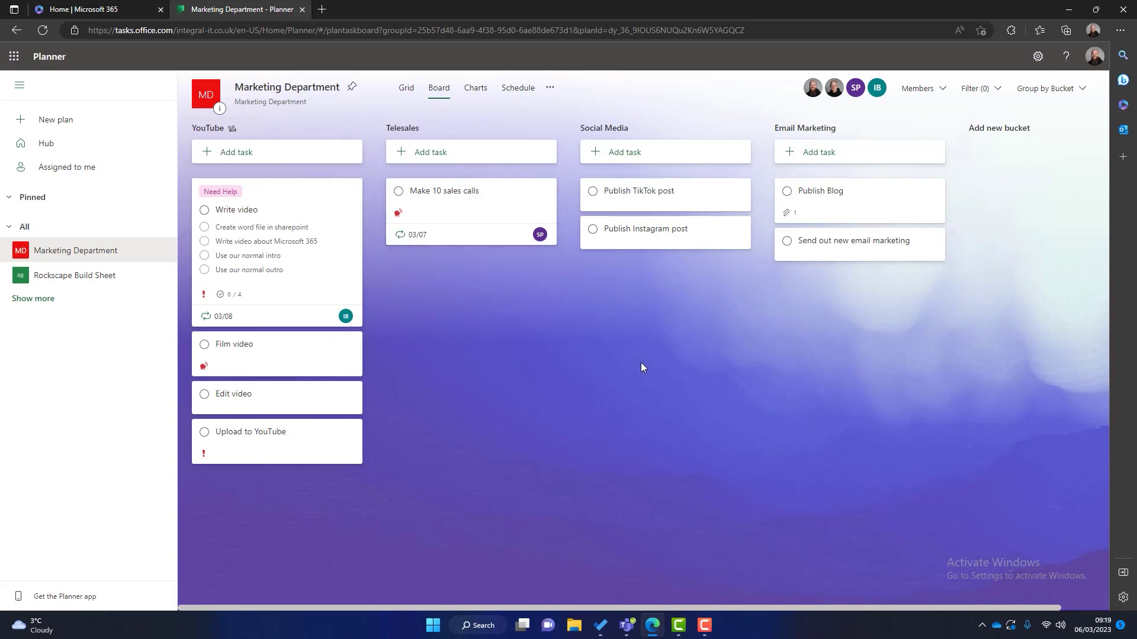
Step: Add a pen emoji to the end of the Write video task title
left_click(279, 213)
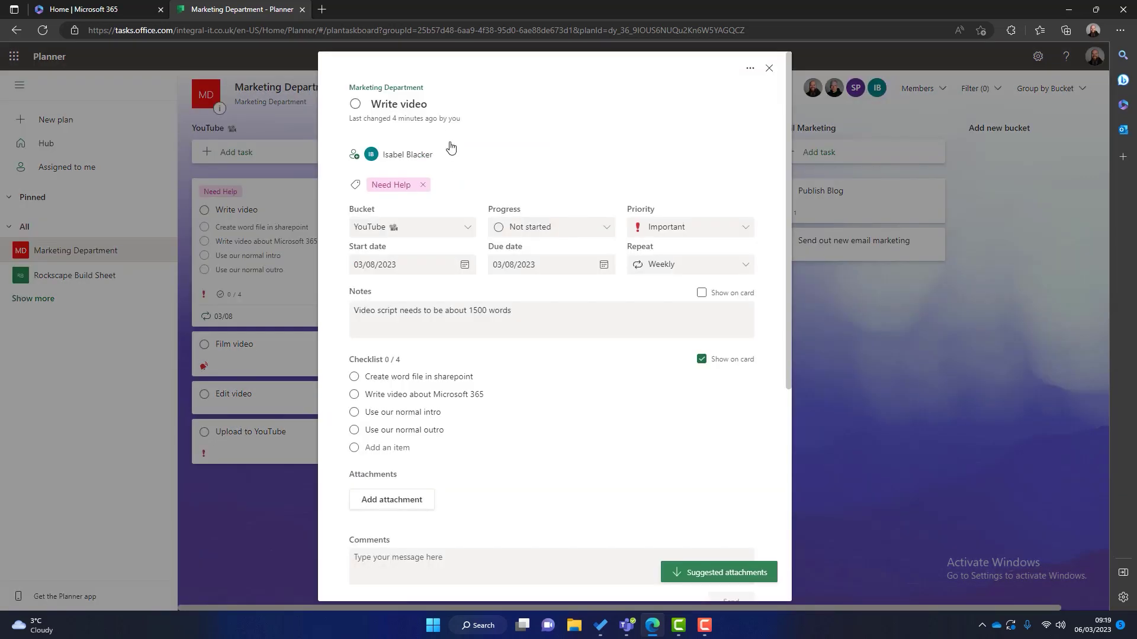
left_click(466, 104)
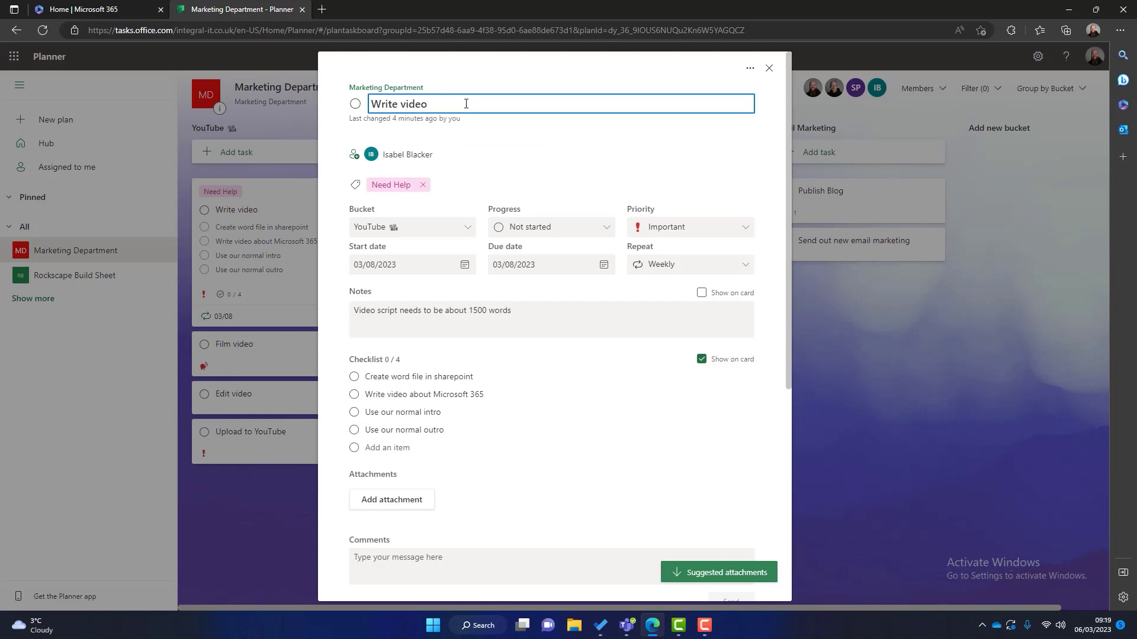
key("super+period")
type("pe")
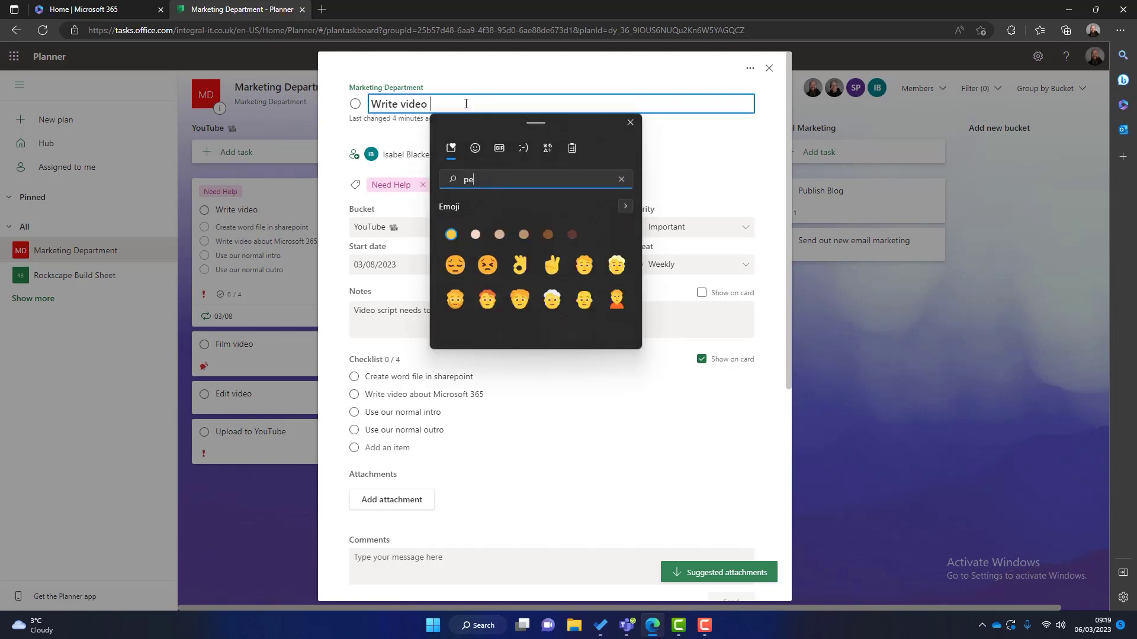
type("n")
key("Right")
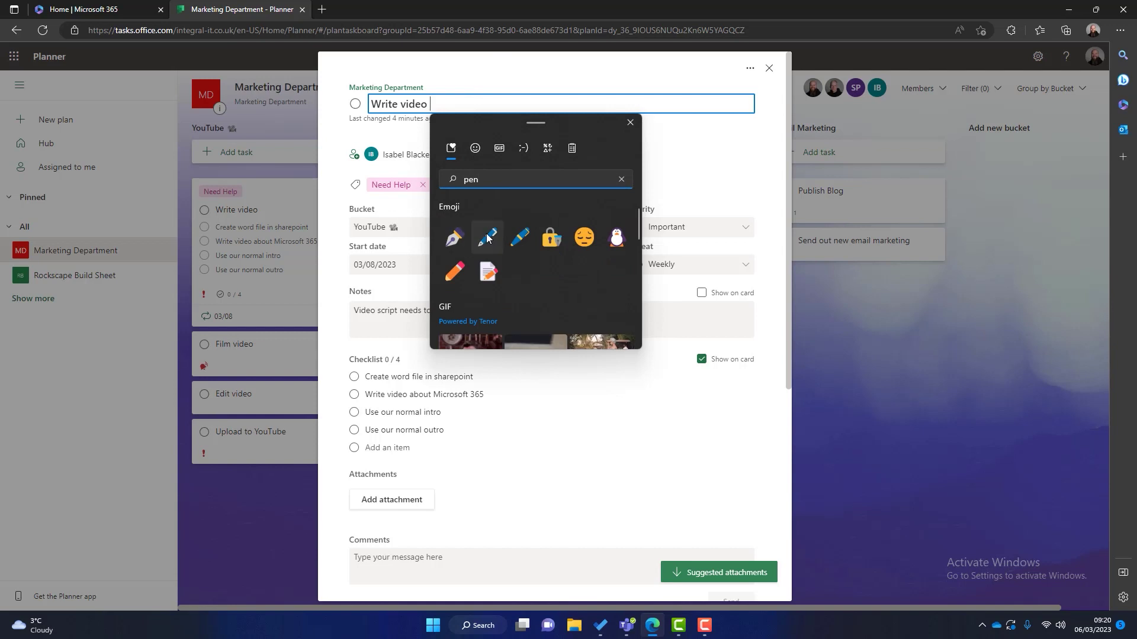
key("Return")
left_click(768, 68)
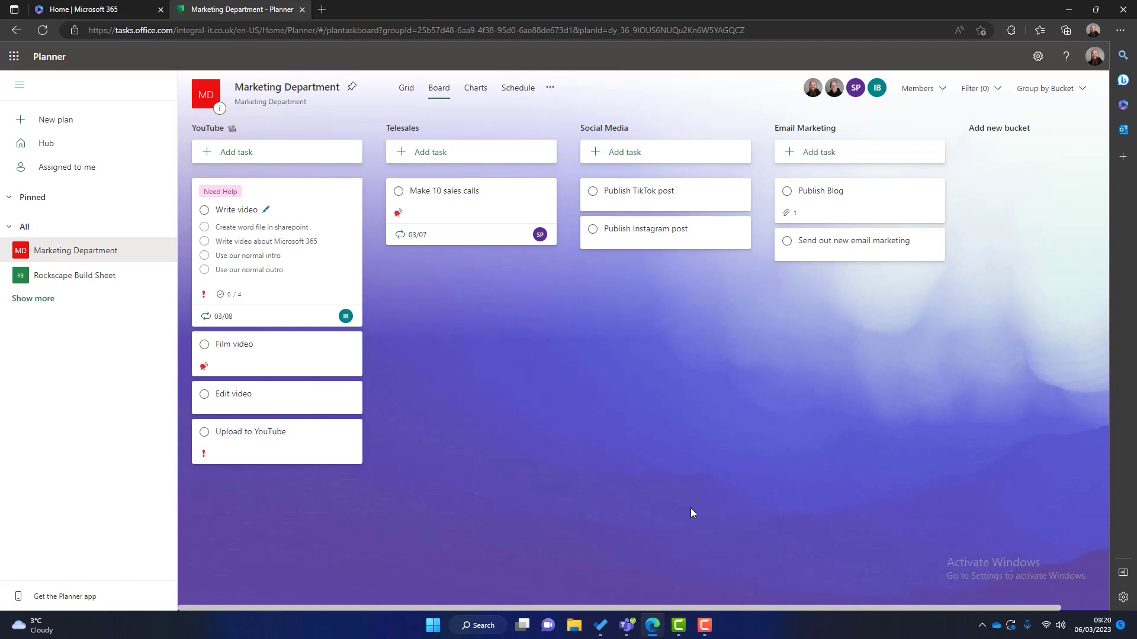
Step: In Teams, create a private team from scratch named Marketing Department
left_click(626, 625)
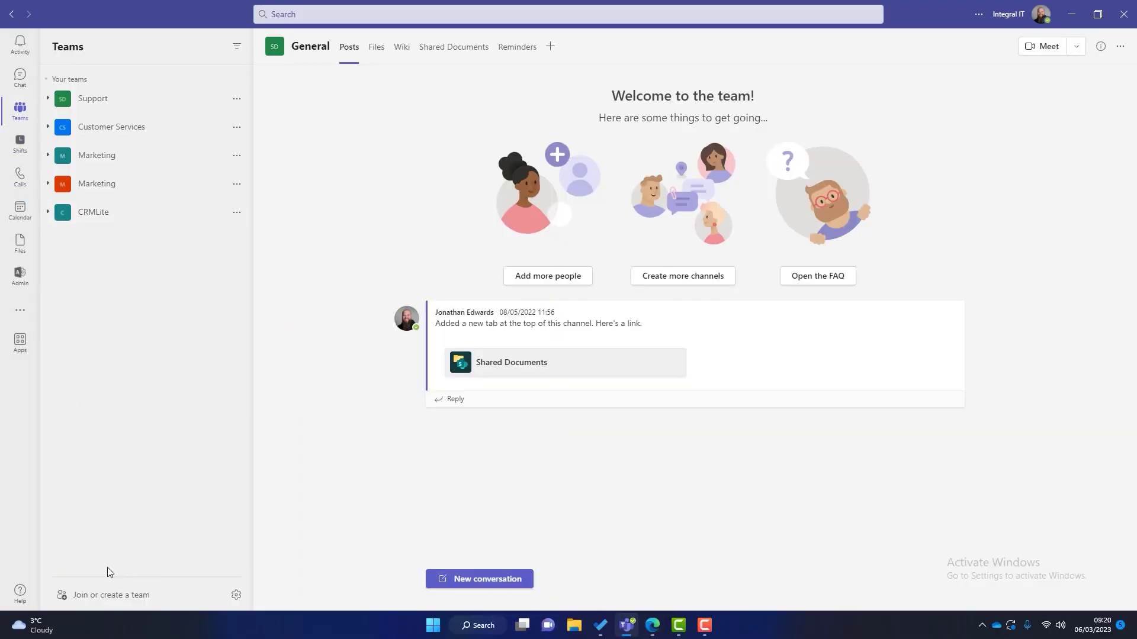
left_click(104, 599)
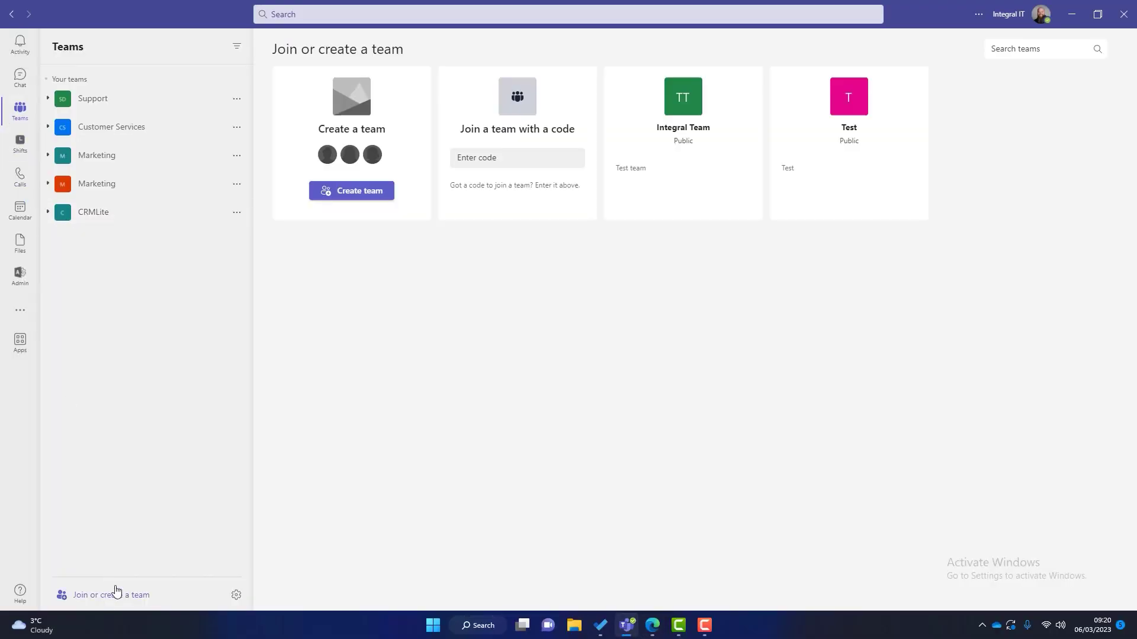
left_click(361, 192)
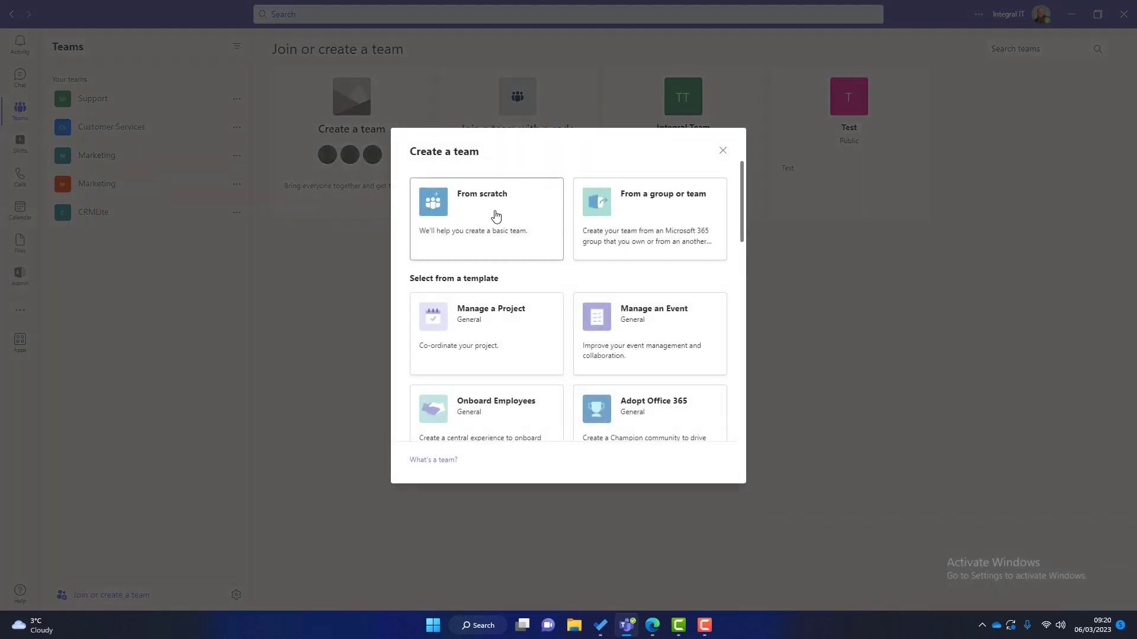
left_click(496, 215)
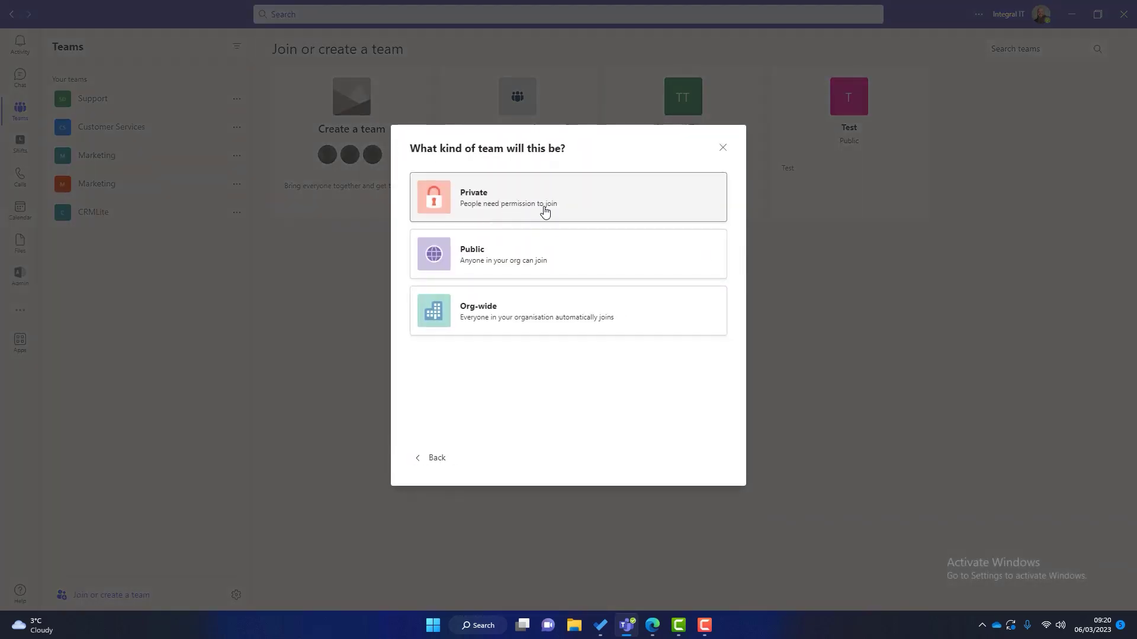
left_click(588, 204)
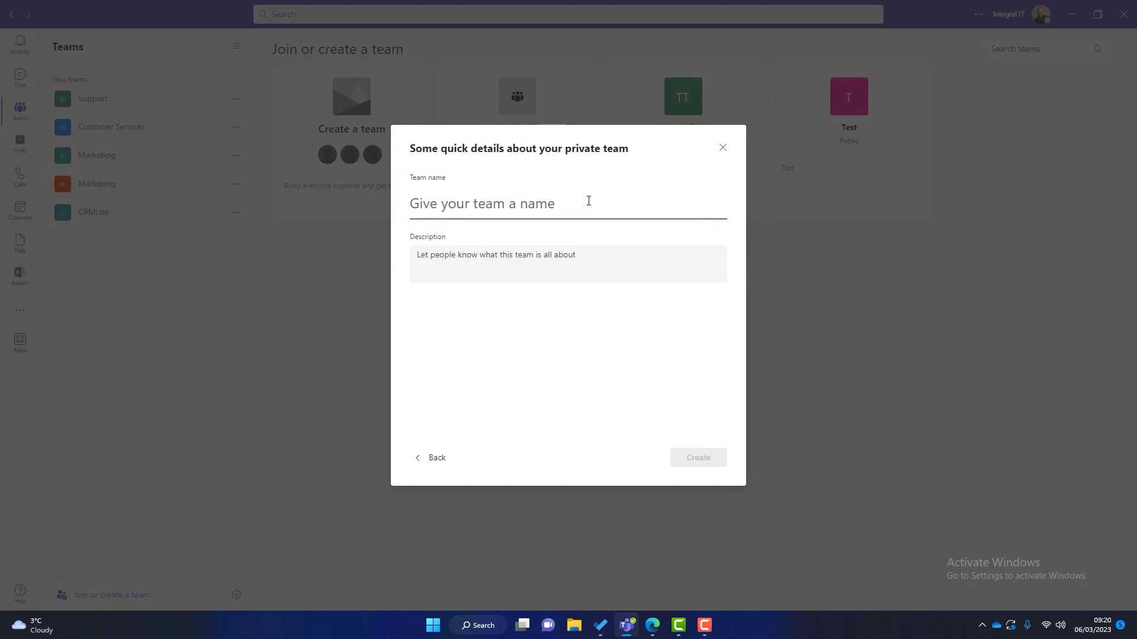
type("Marketing Department")
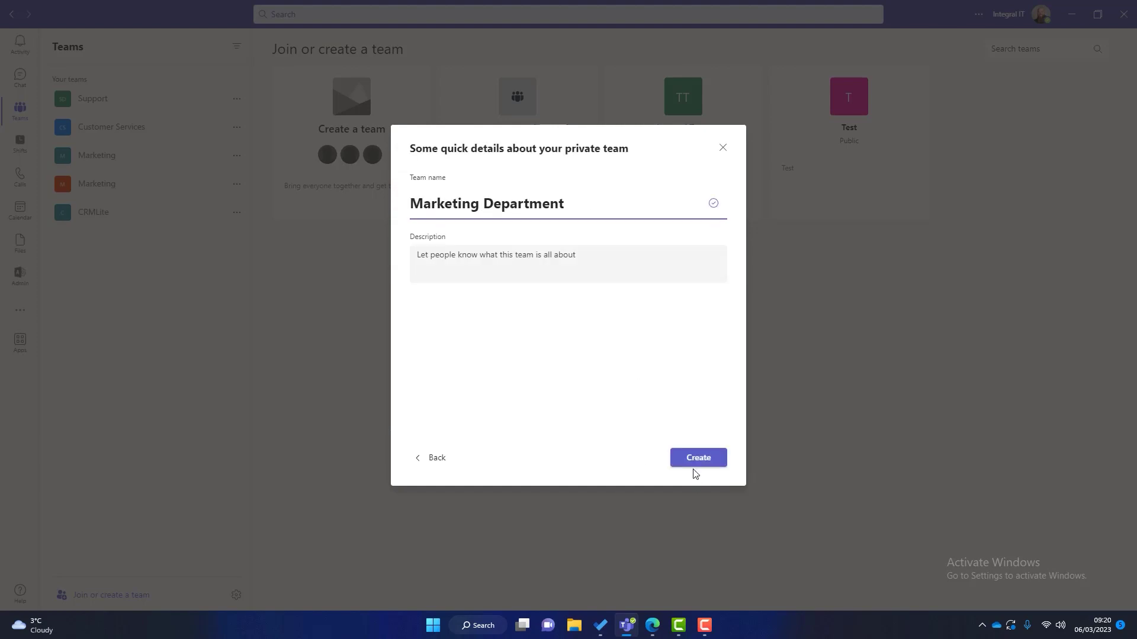
left_click(695, 463)
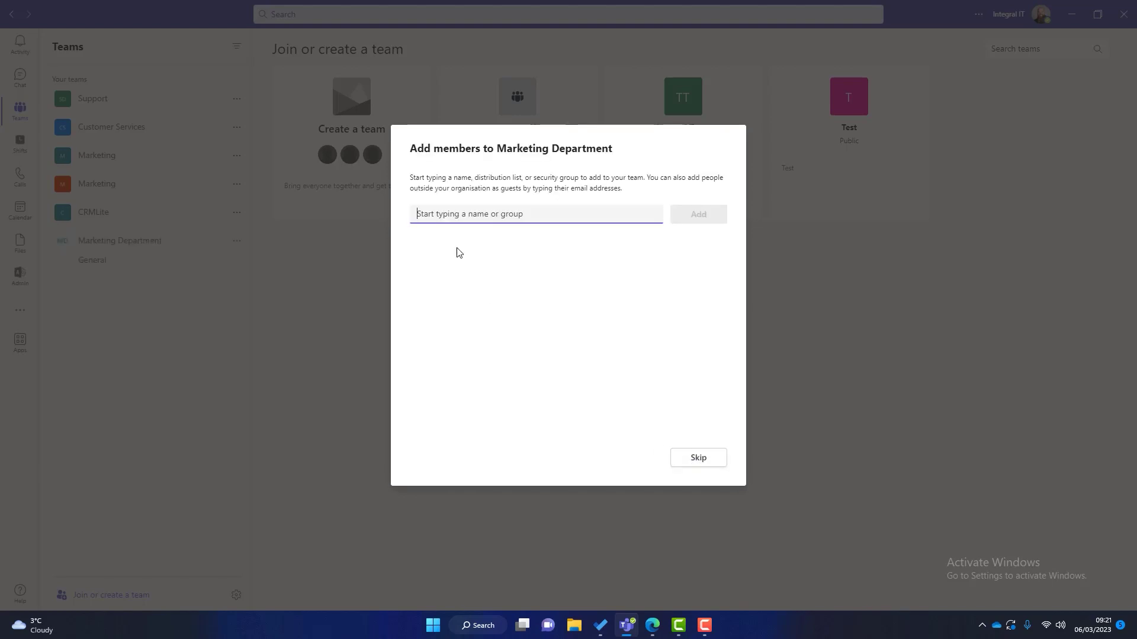
Step: Add one suggested colleague as a member of the new team
type("isa")
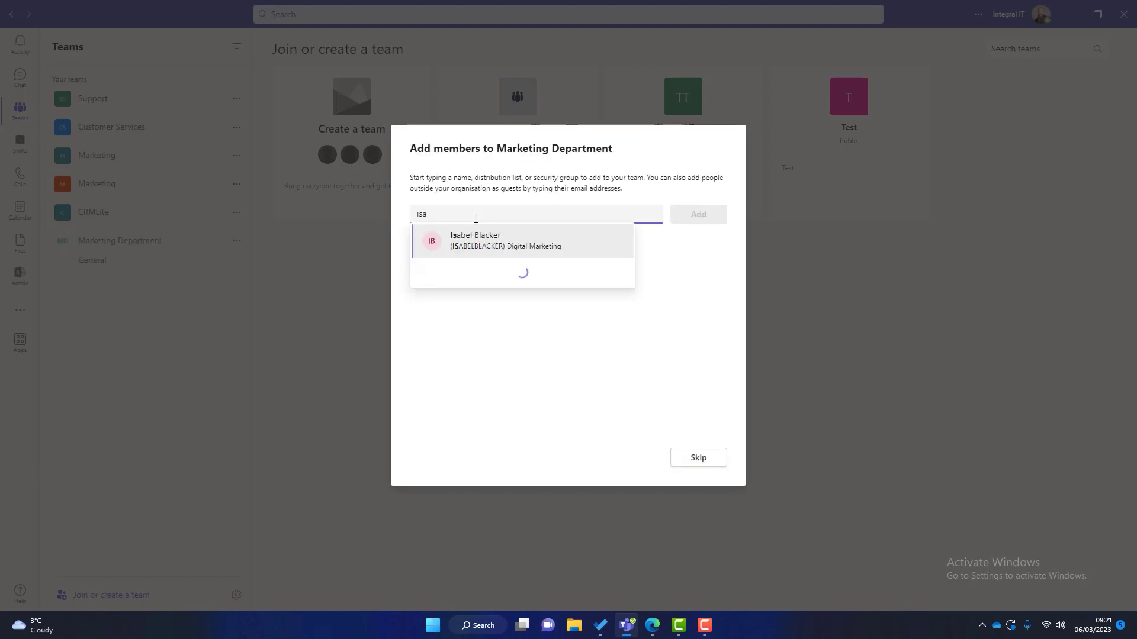
left_click(518, 245)
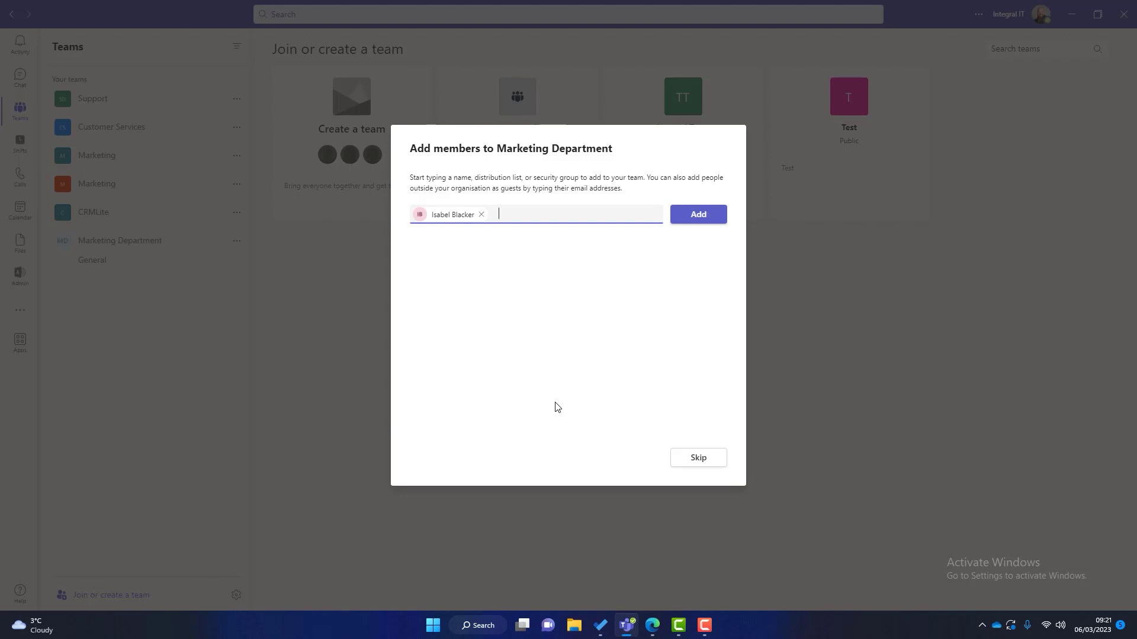
left_click(696, 214)
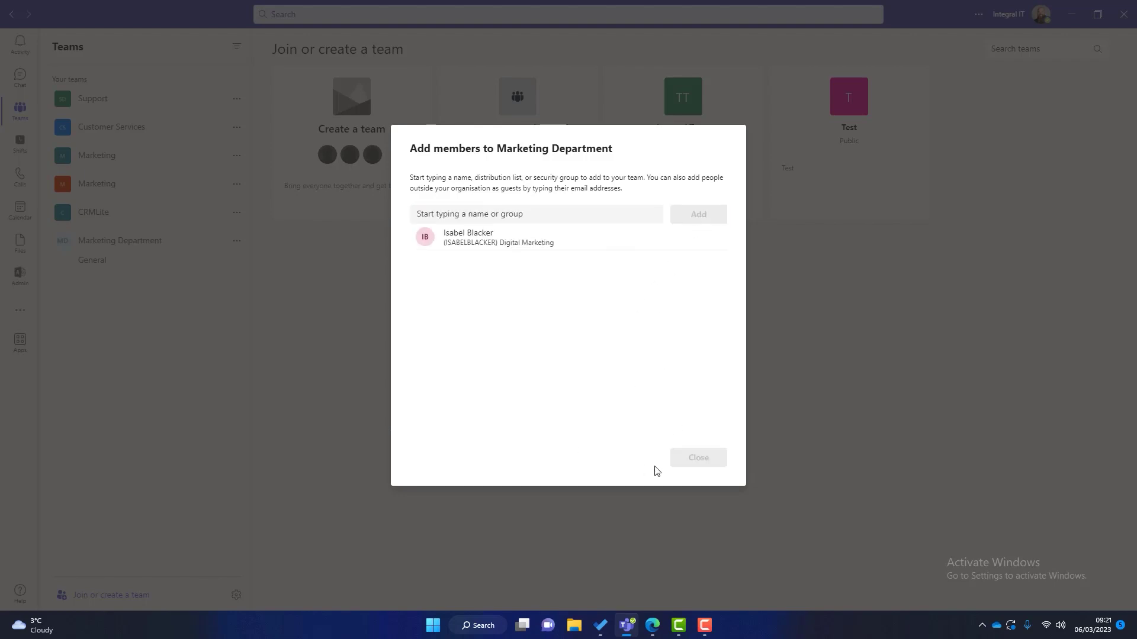
left_click(690, 459)
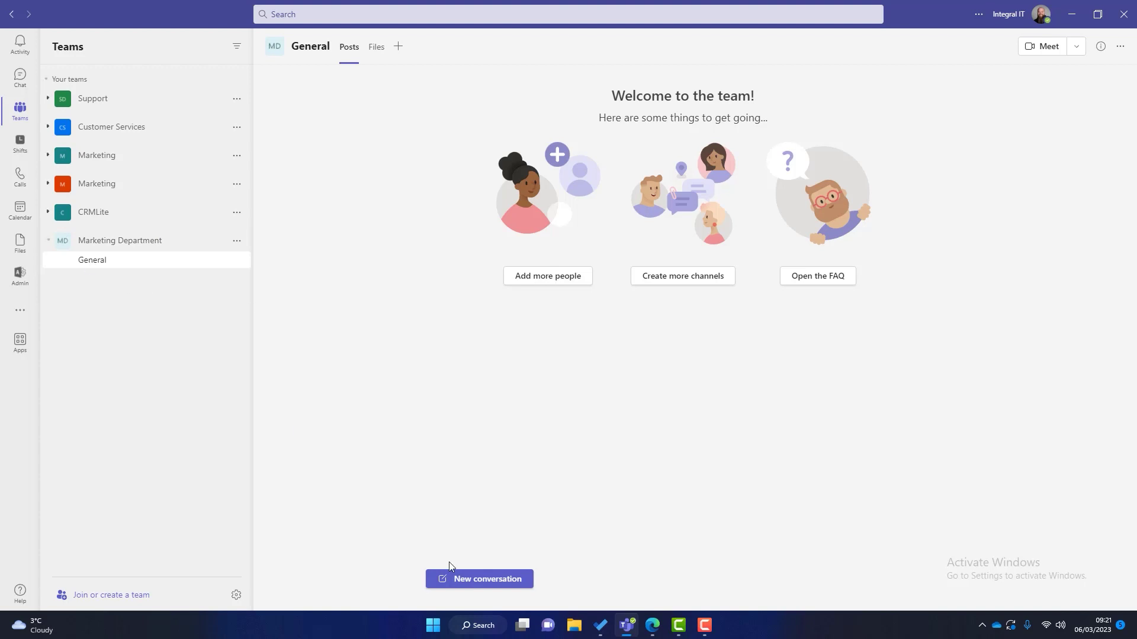
Step: Begin adding a Tasks by Planner tab to the General channel, then return to the Planner board
left_click(474, 579)
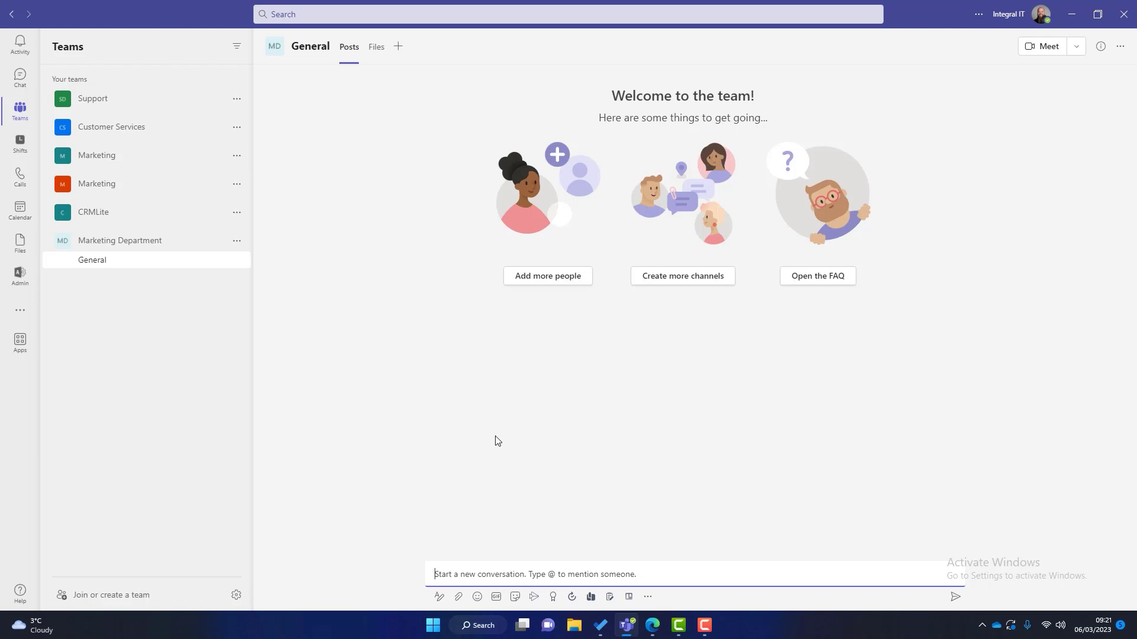
left_click(398, 47)
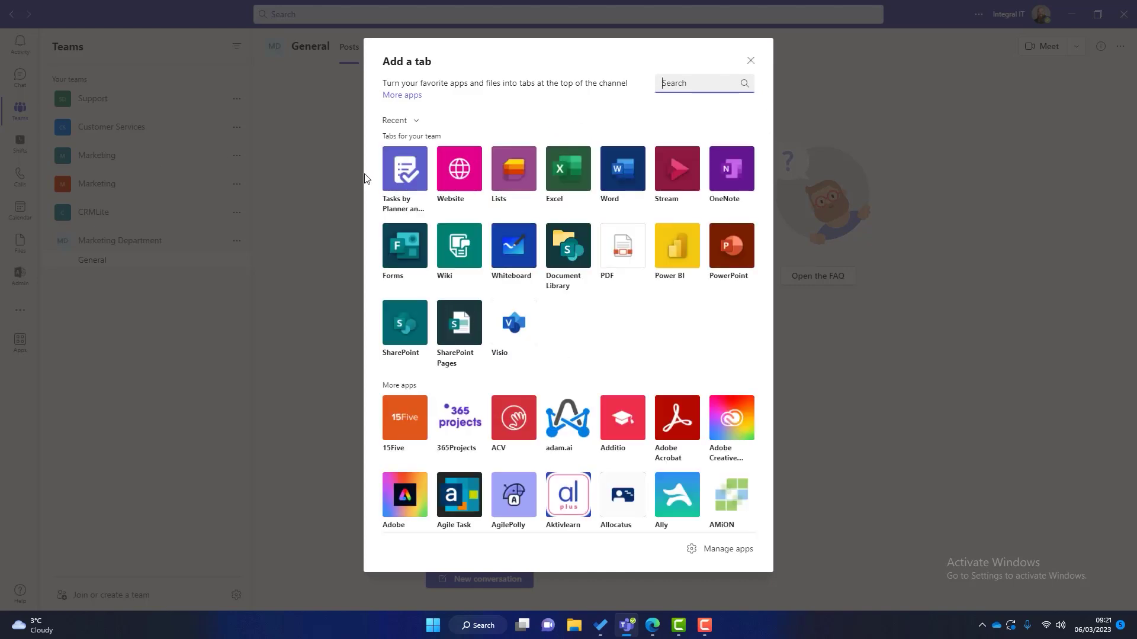
type("task")
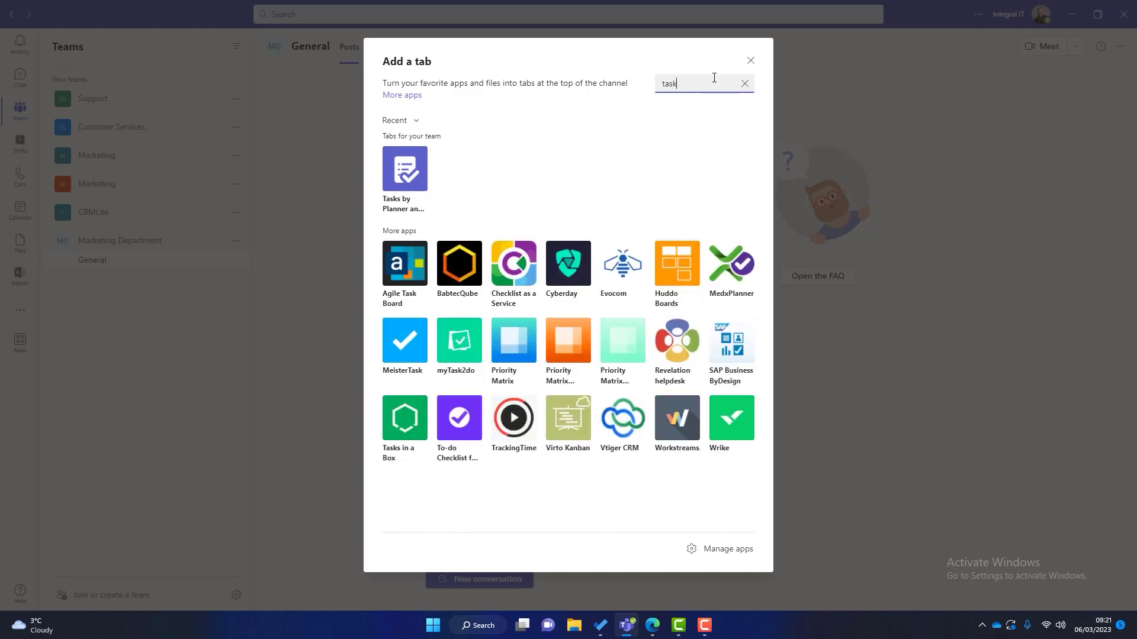
left_click(422, 181)
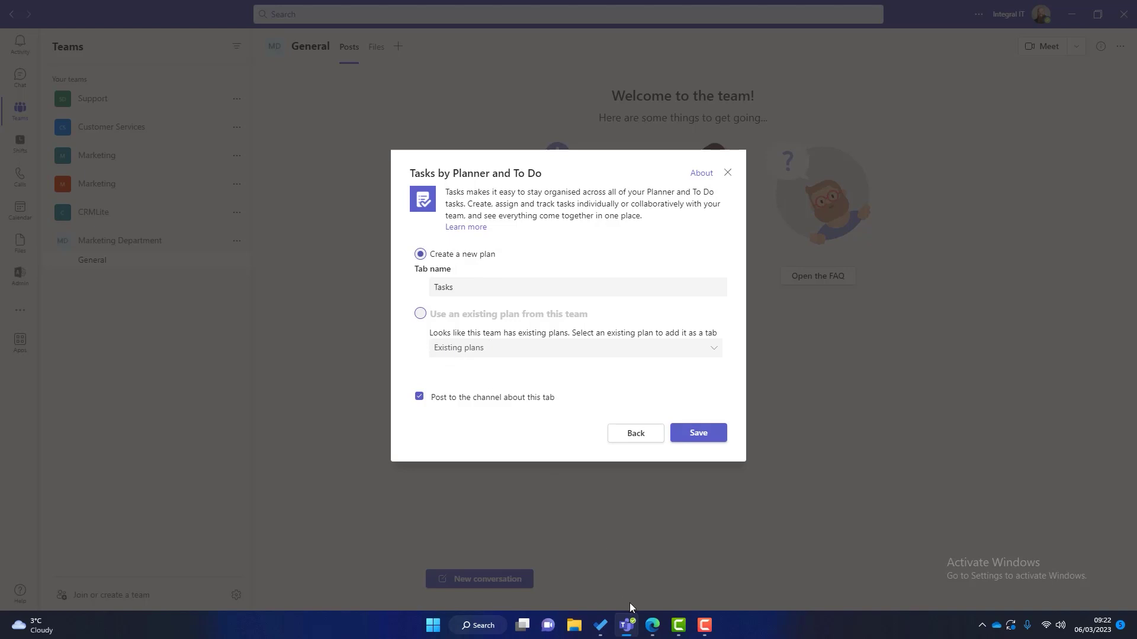
left_click(653, 625)
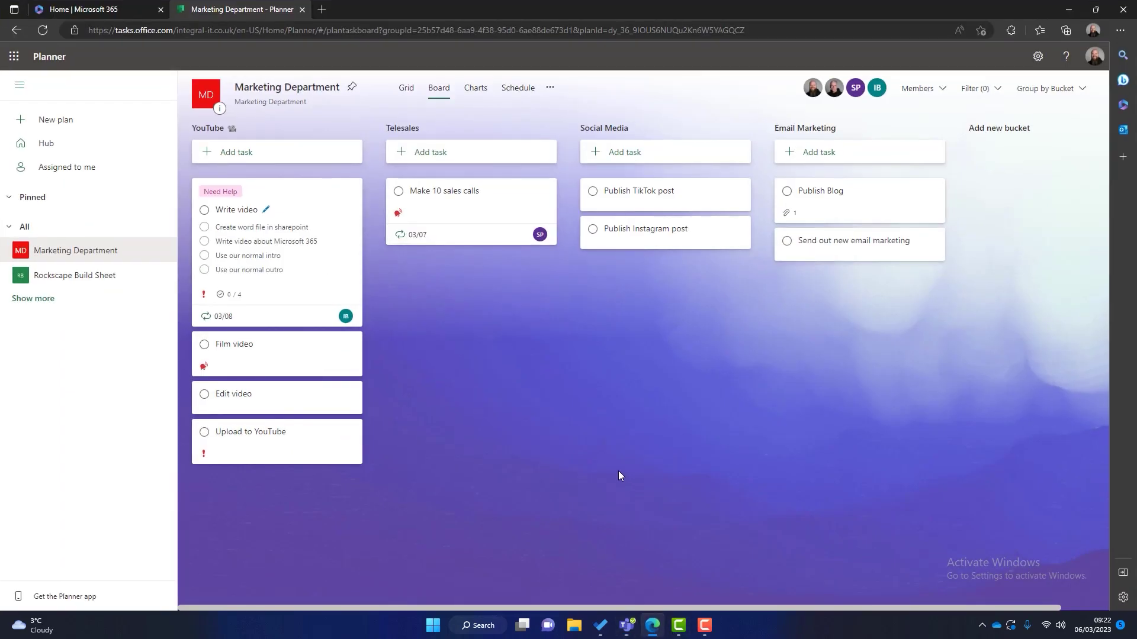